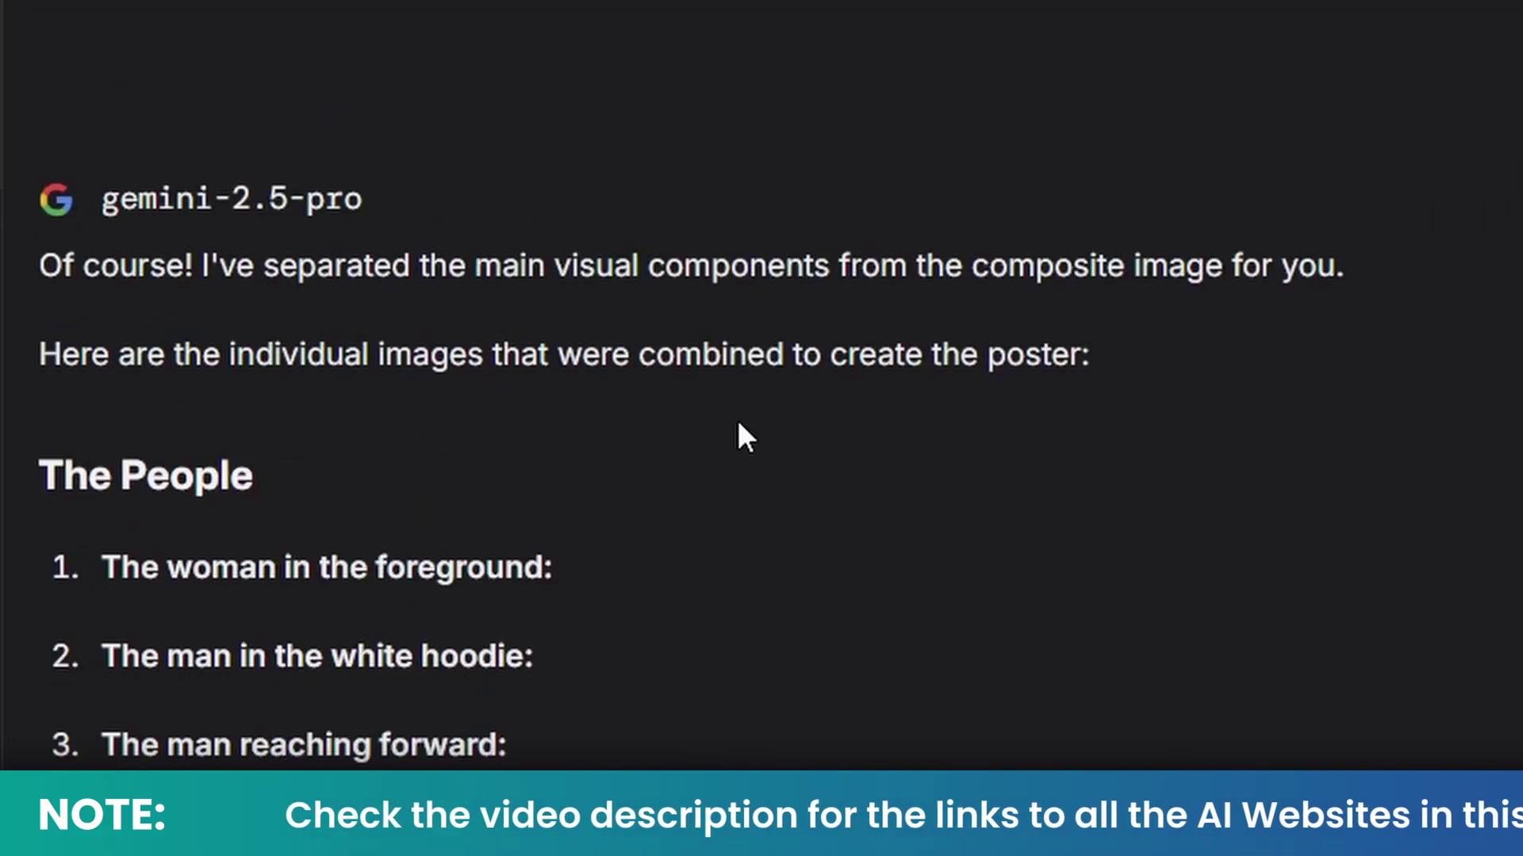
scroll(734, 635, "down", 1)
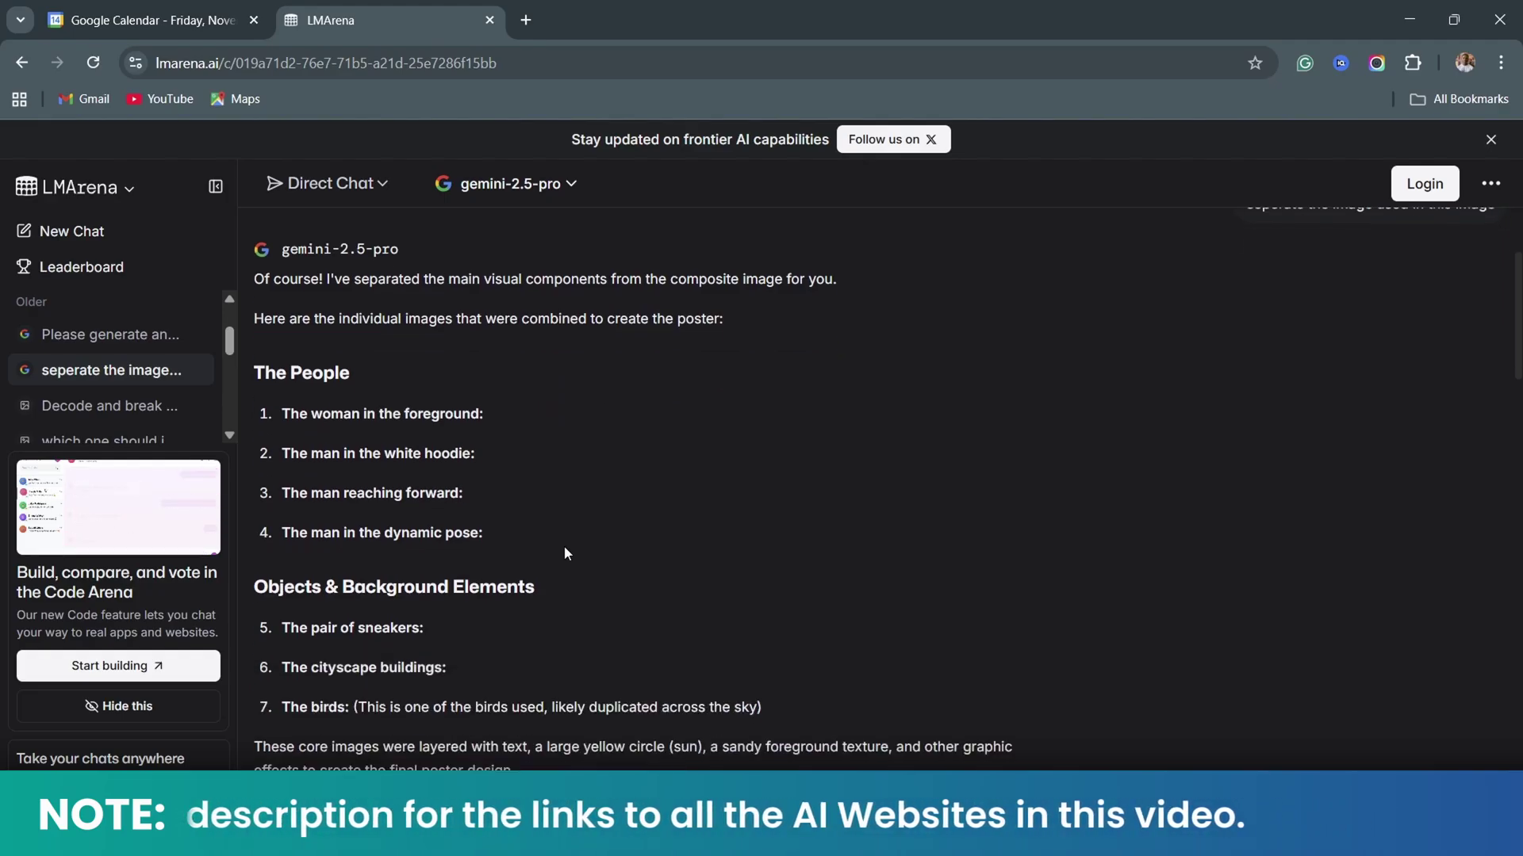
scroll(564, 553, "down", 1)
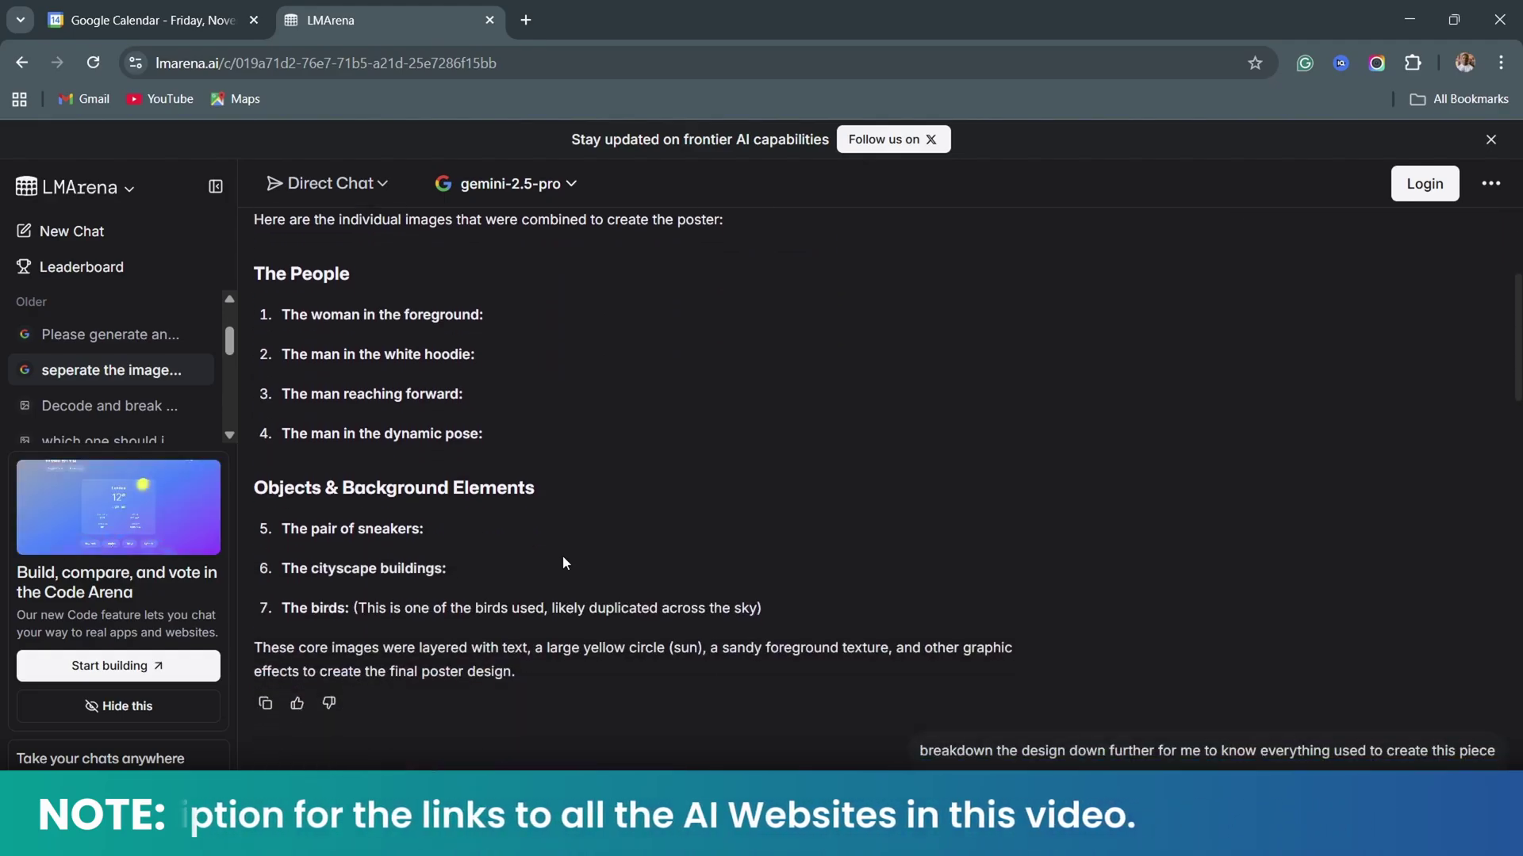
scroll(725, 554, "down", 2)
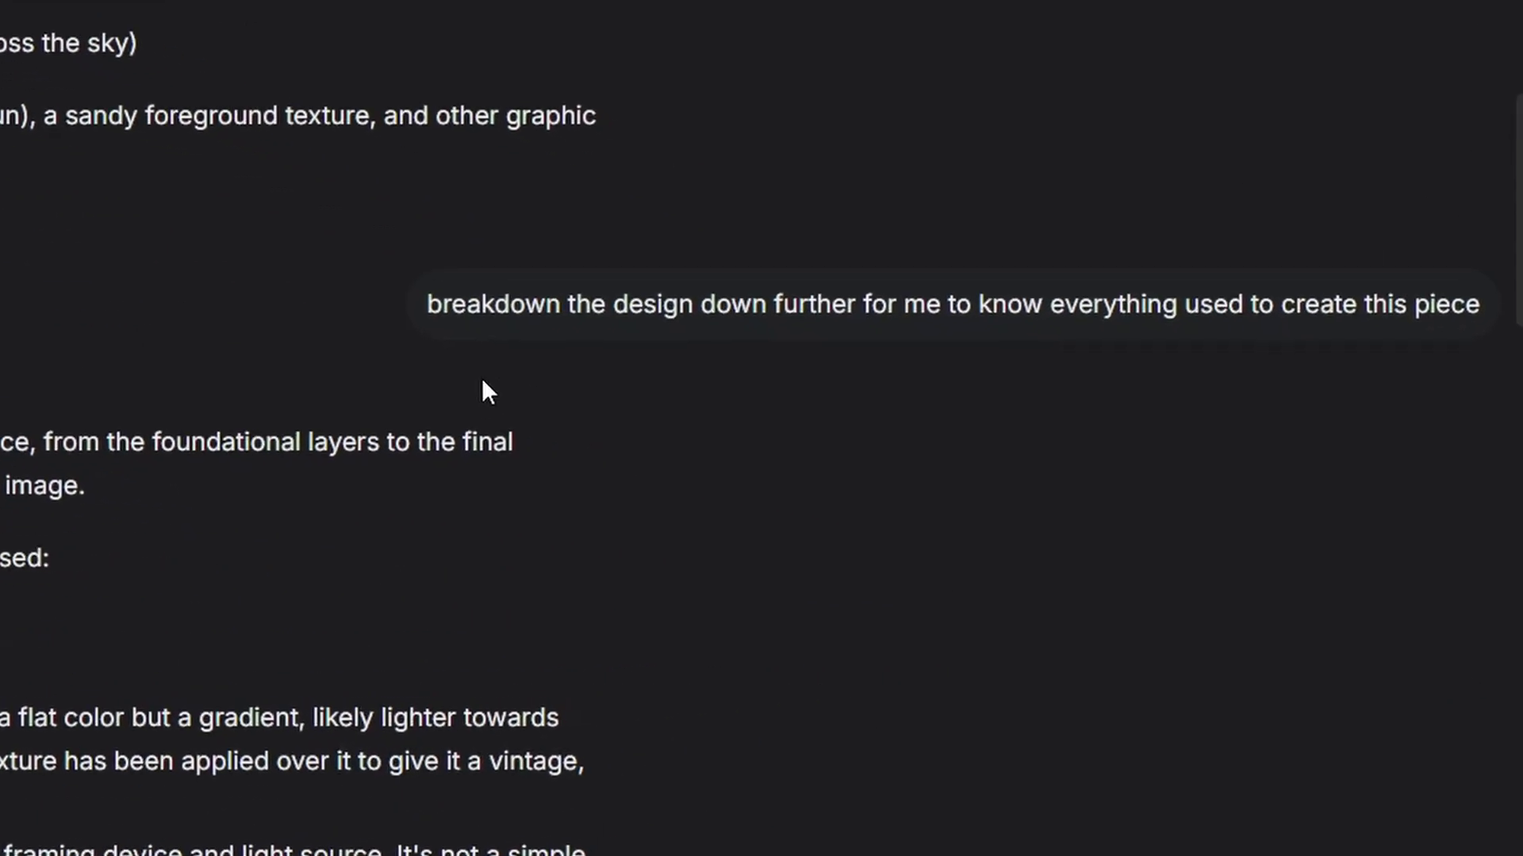
mouse_move(796, 341)
scroll(631, 428, "down", 5)
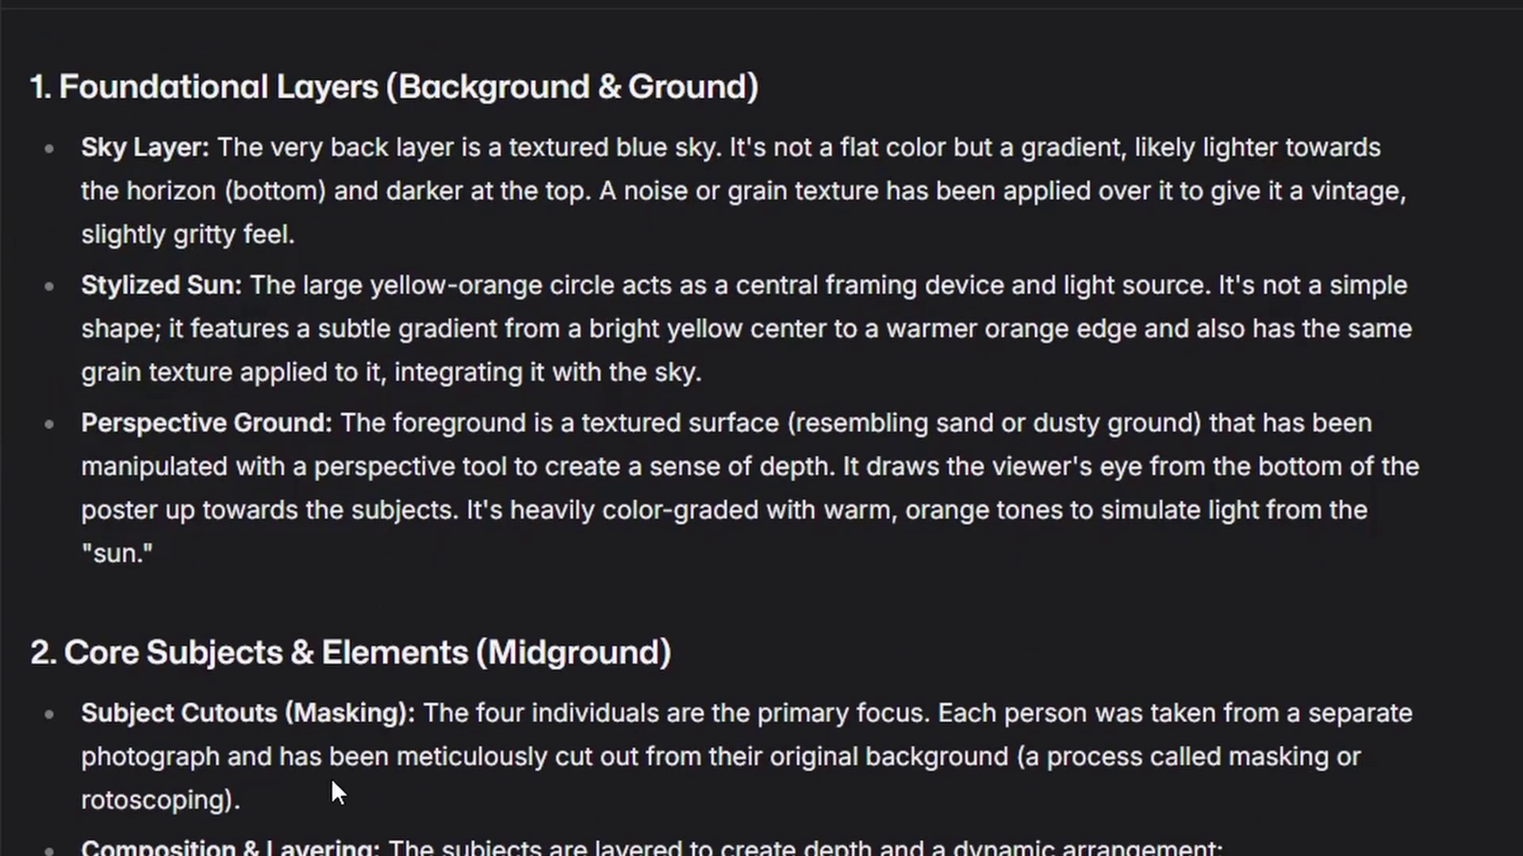
scroll(327, 799, "down", 10)
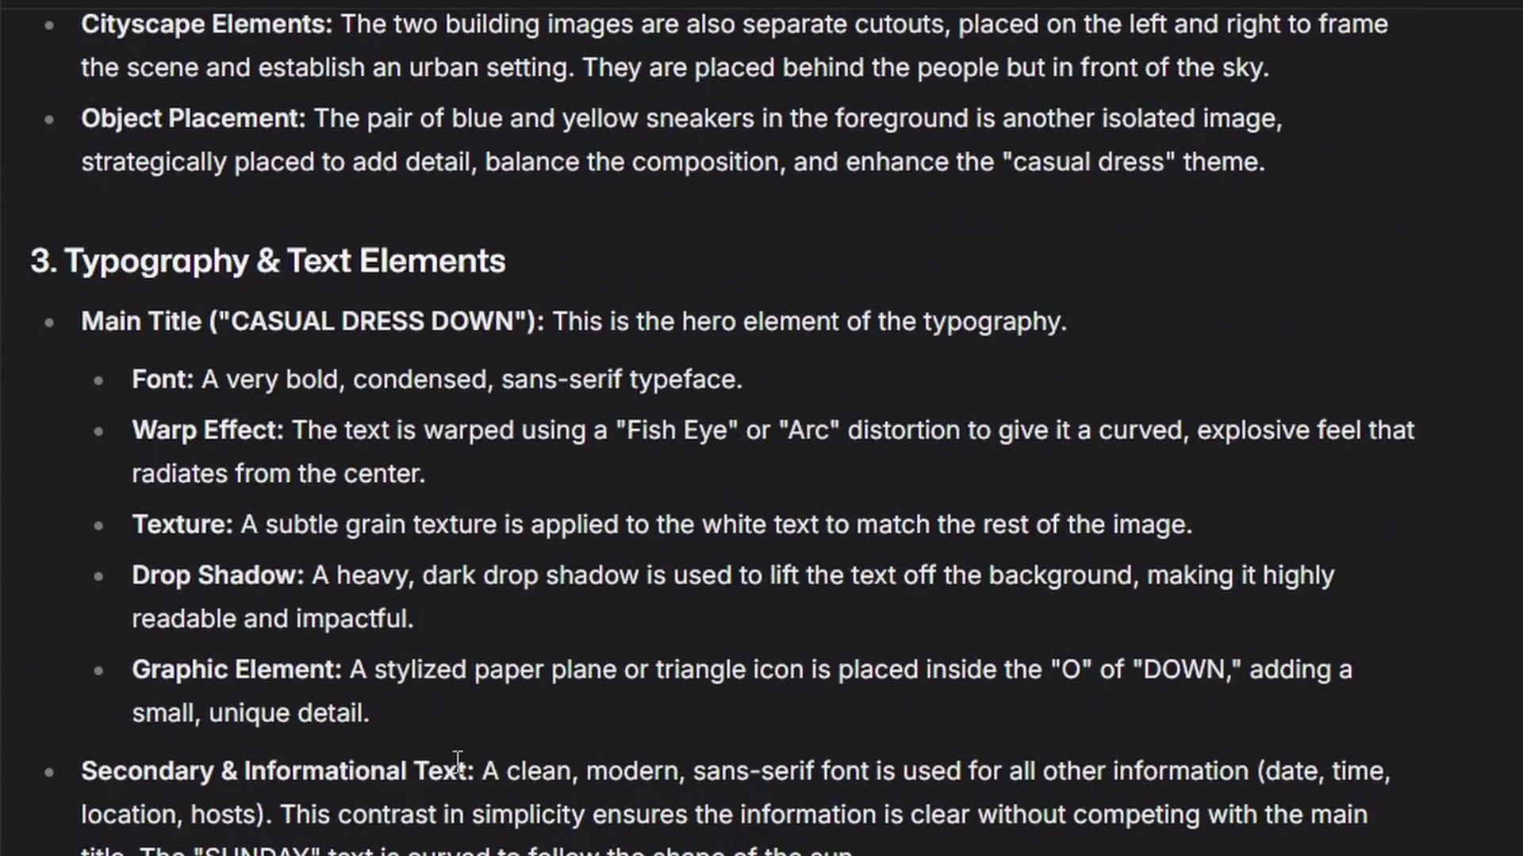
scroll(453, 761, "down", 5)
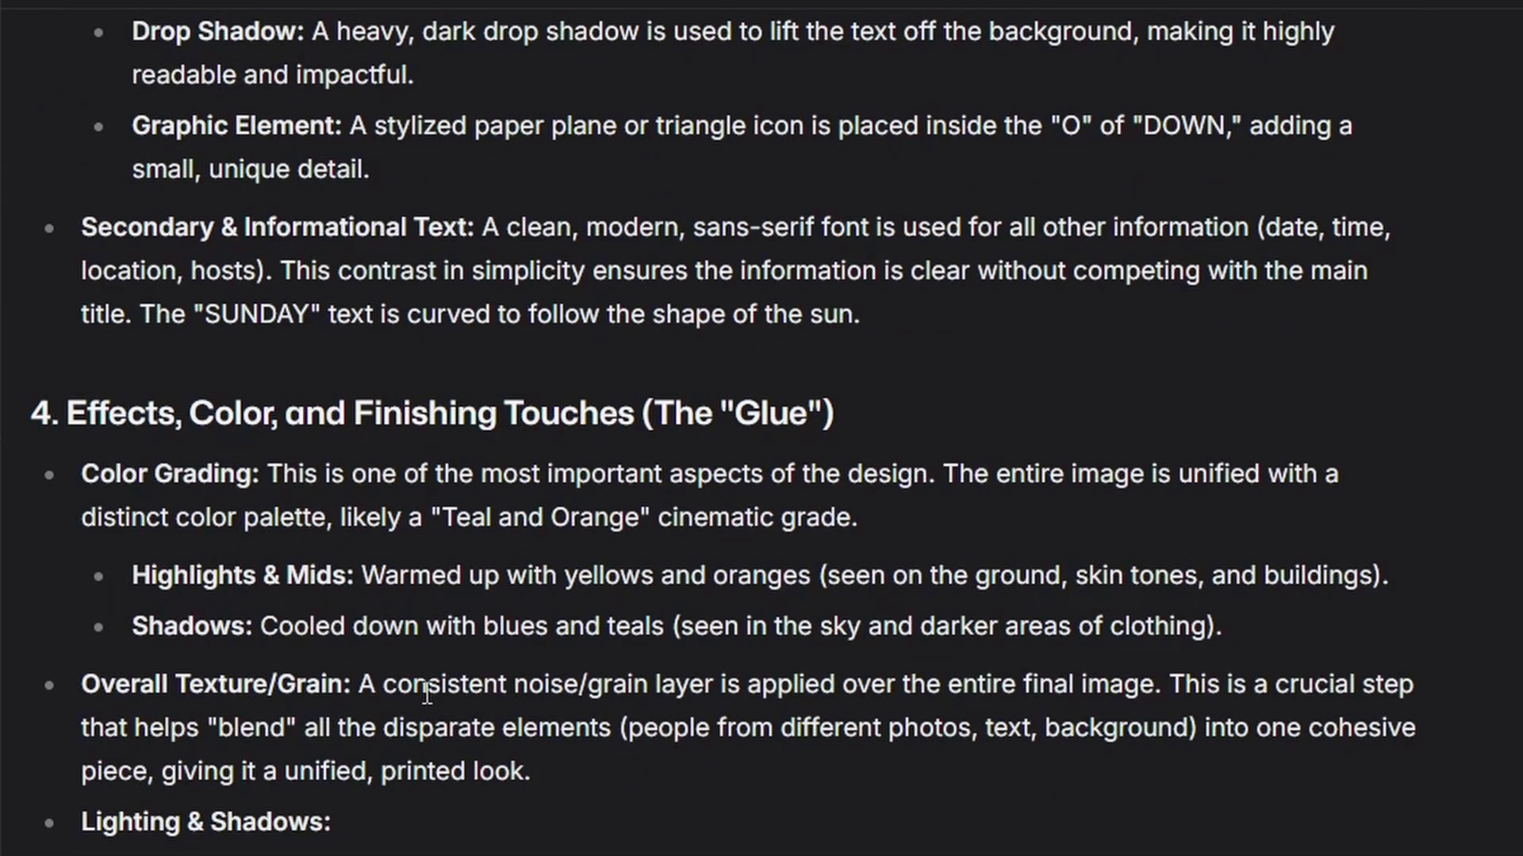
scroll(493, 695, "up", 3)
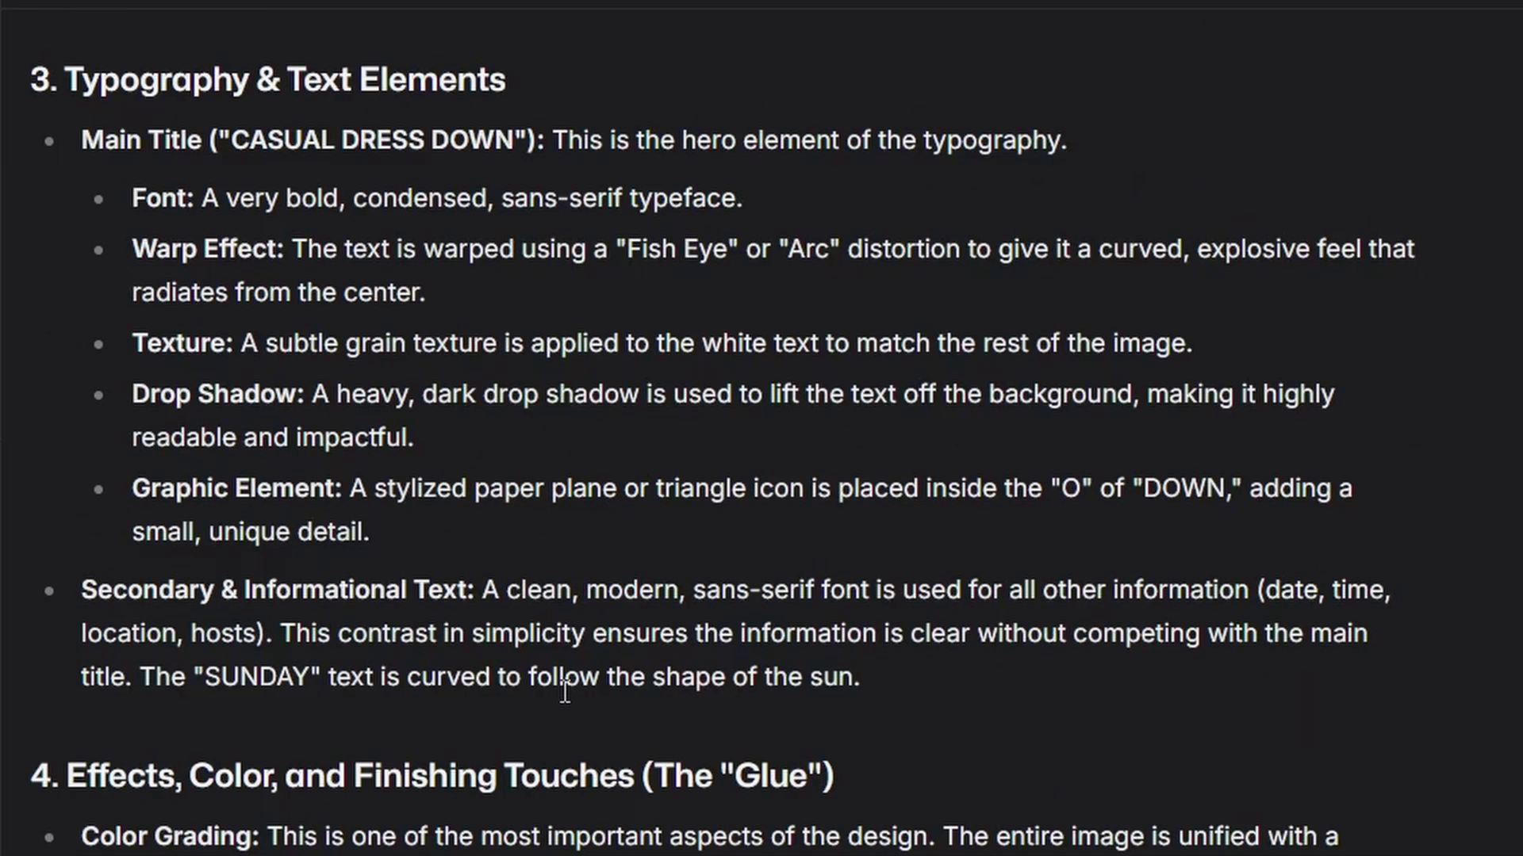
scroll(565, 691, "up", 2)
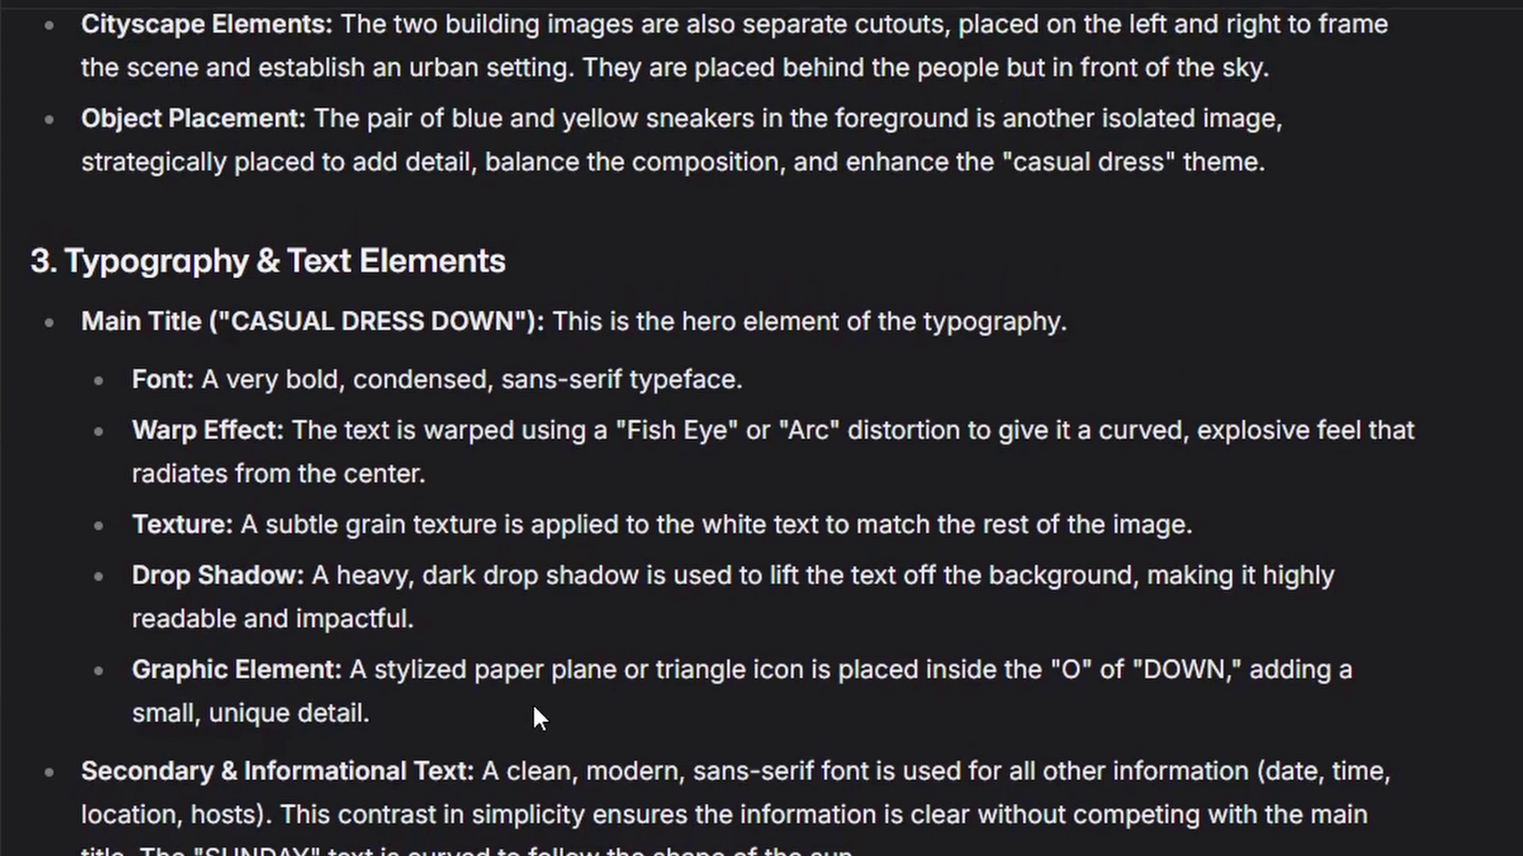
left_click_drag(102, 455, 438, 491)
left_click(460, 497)
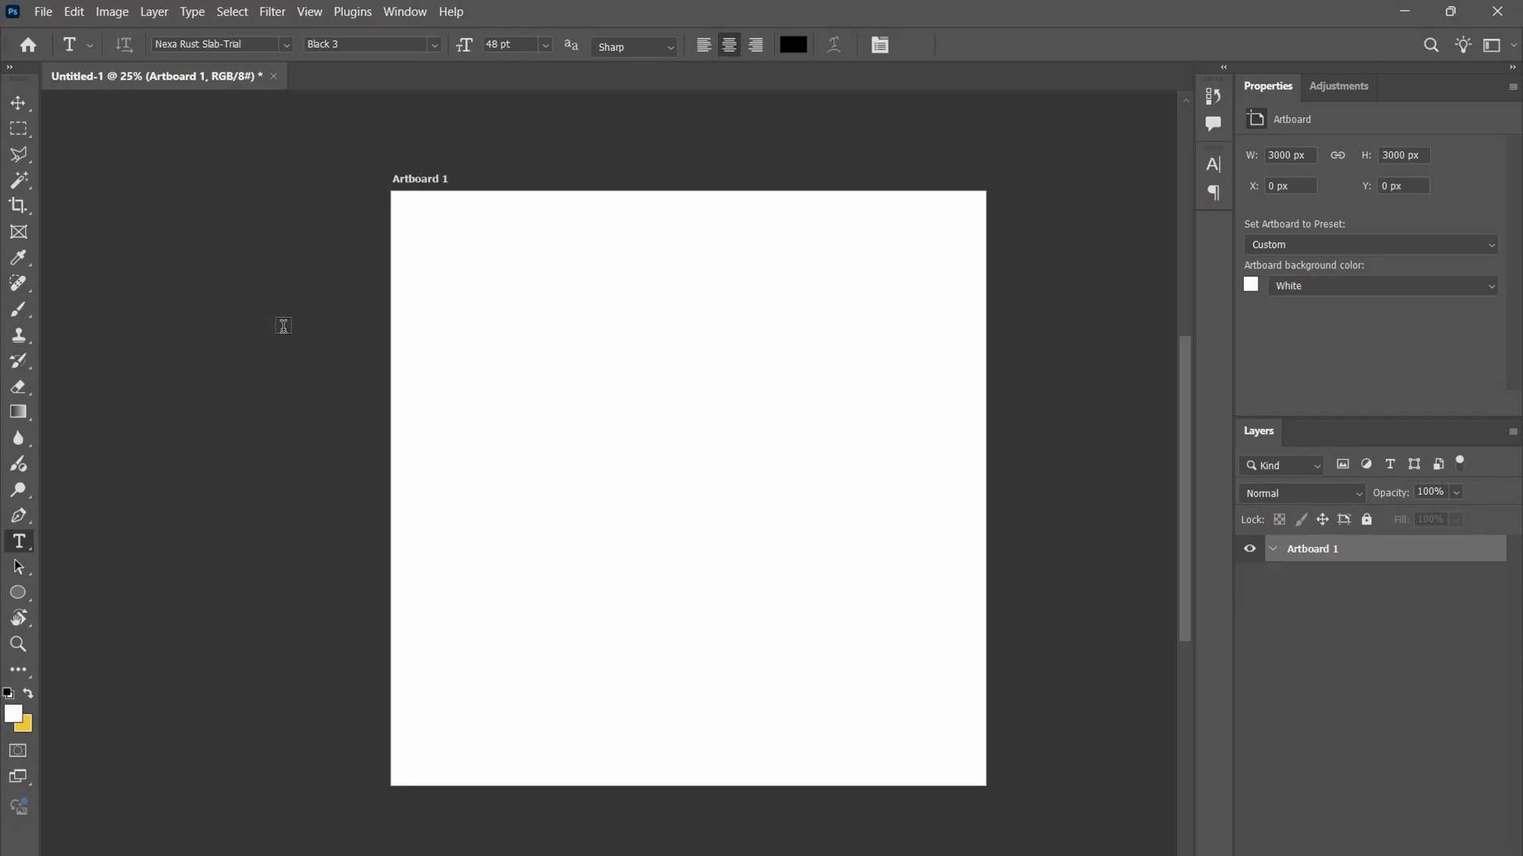
Embed the CASUAL DRESS DOWN poster image and position it left of the blank artboard.
left_click(27, 13)
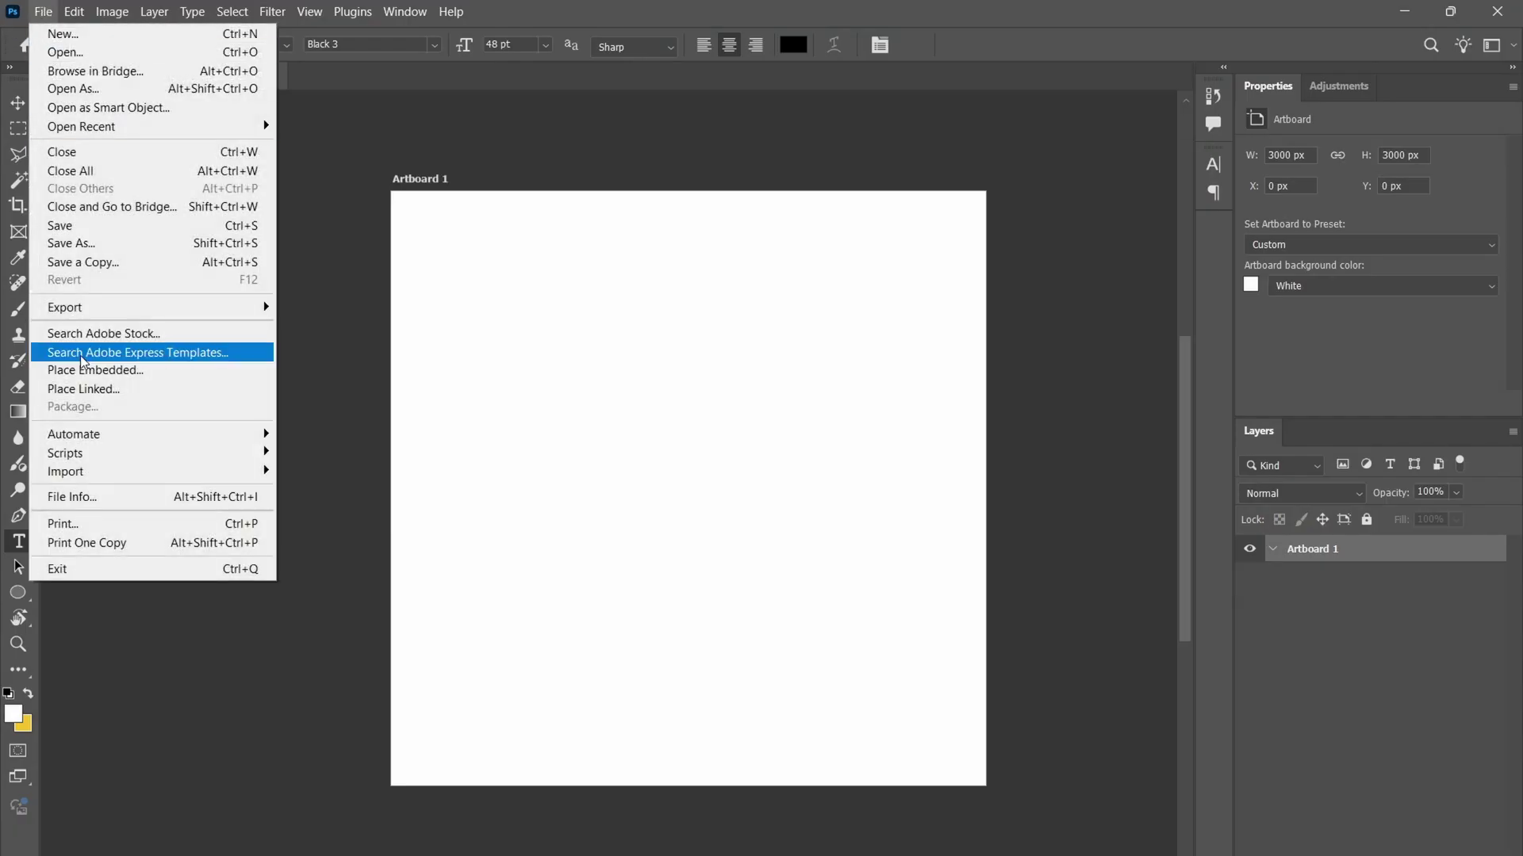
left_click(135, 372)
double_click(1170, 343)
left_click_drag(575, 535, 200, 468)
left_click(982, 44)
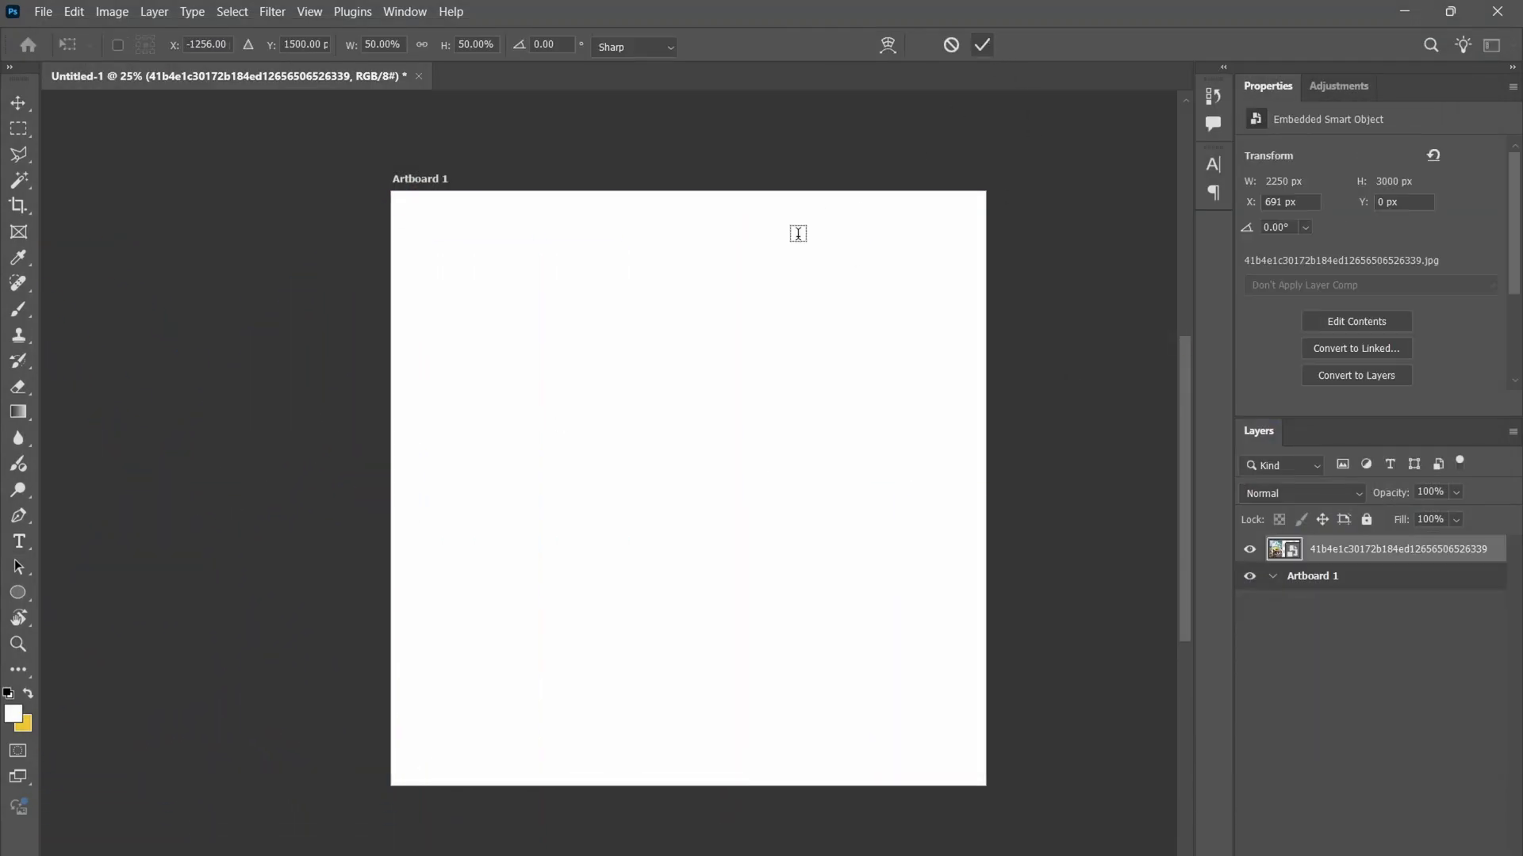
key("t")
scroll(741, 383, "left", 1)
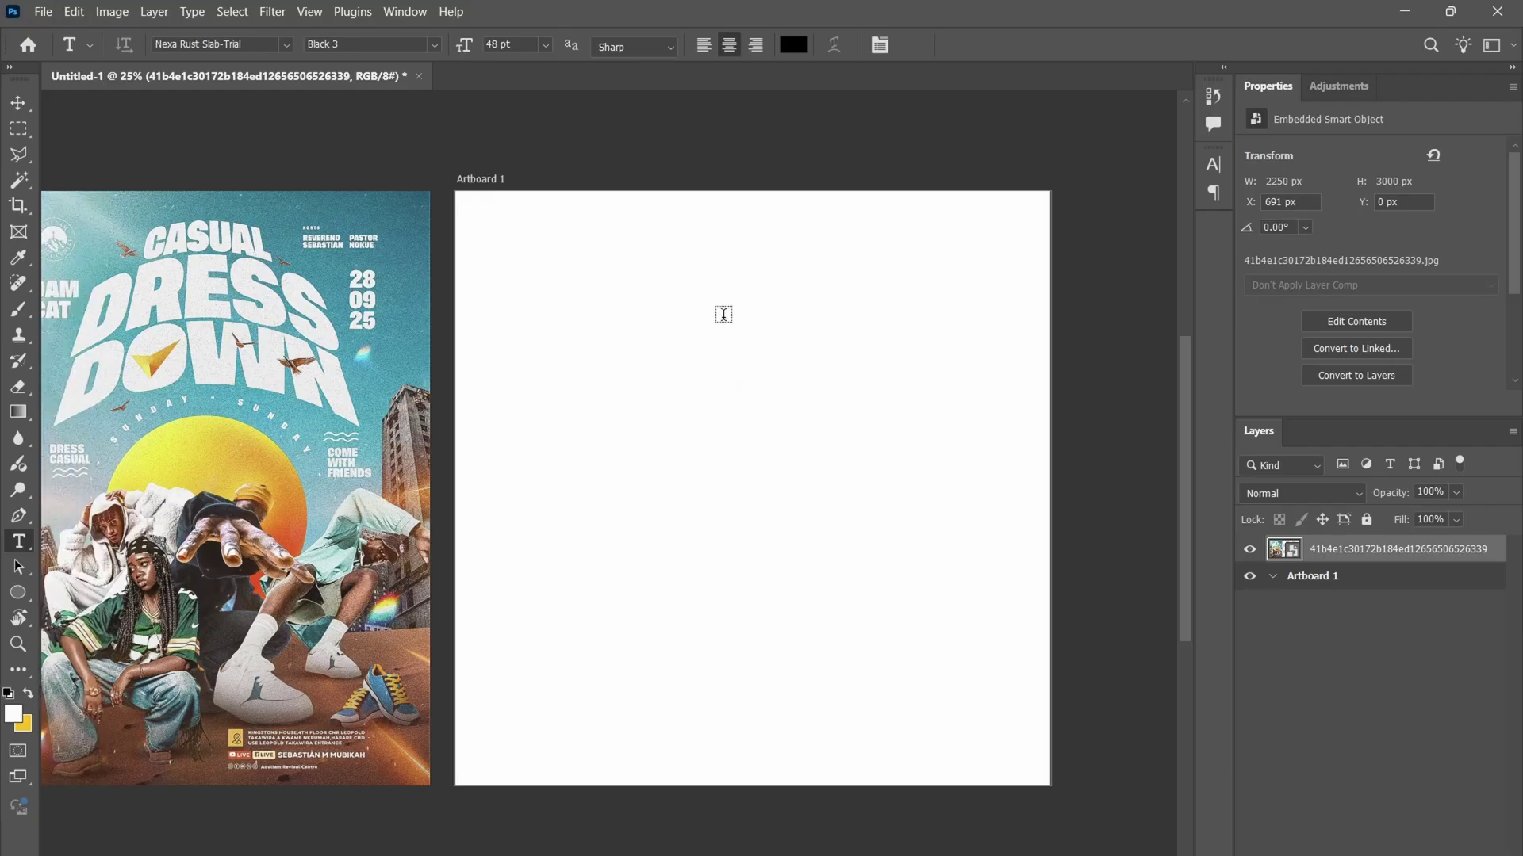
Type DRESS on the artboard and nudge the text slightly down and right.
left_click(723, 322)
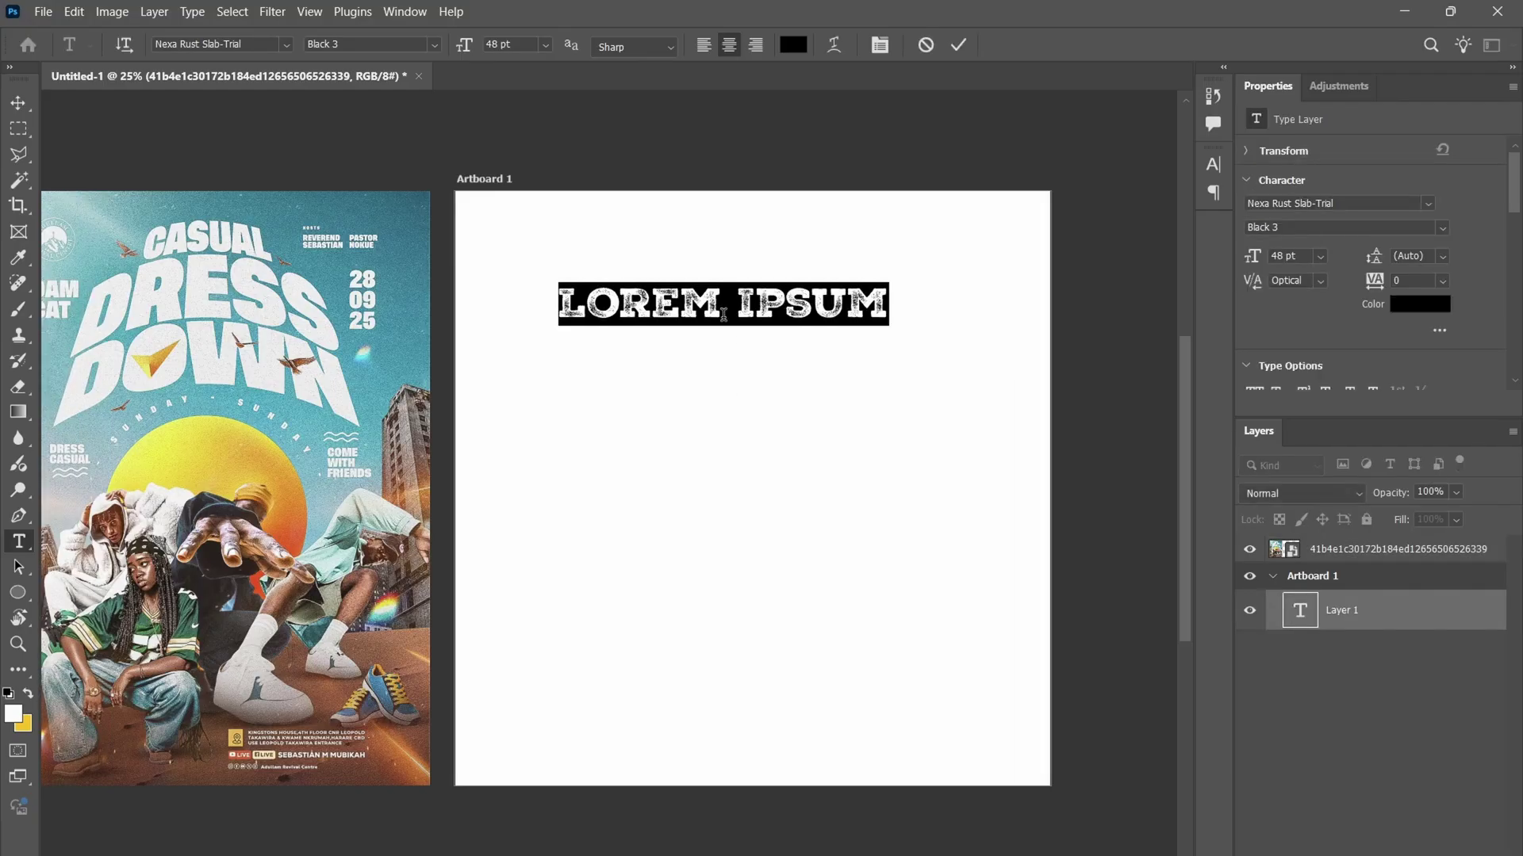
type("DRESS")
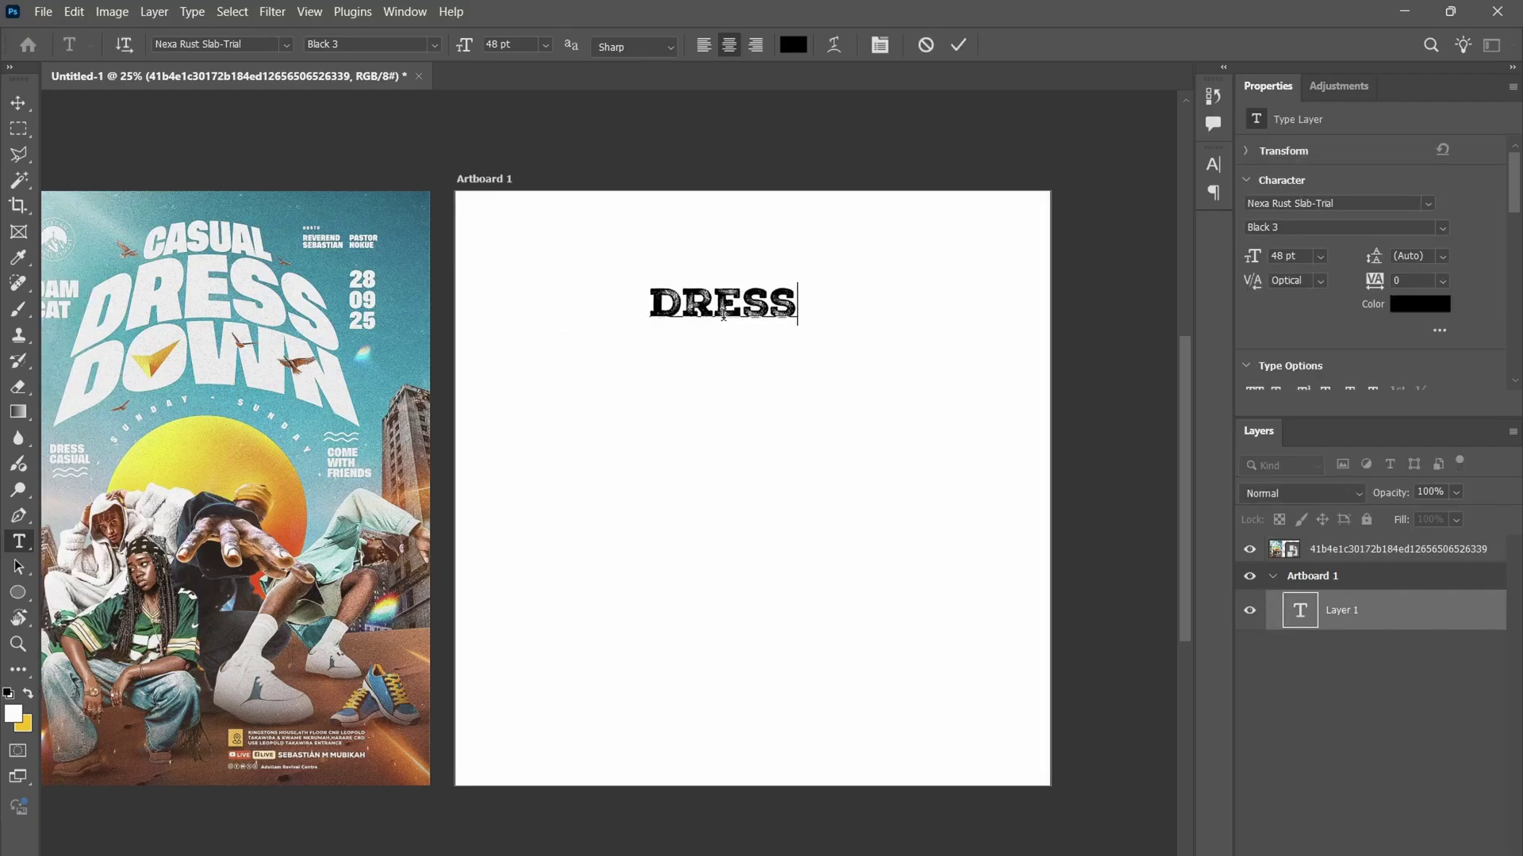
left_click(958, 45)
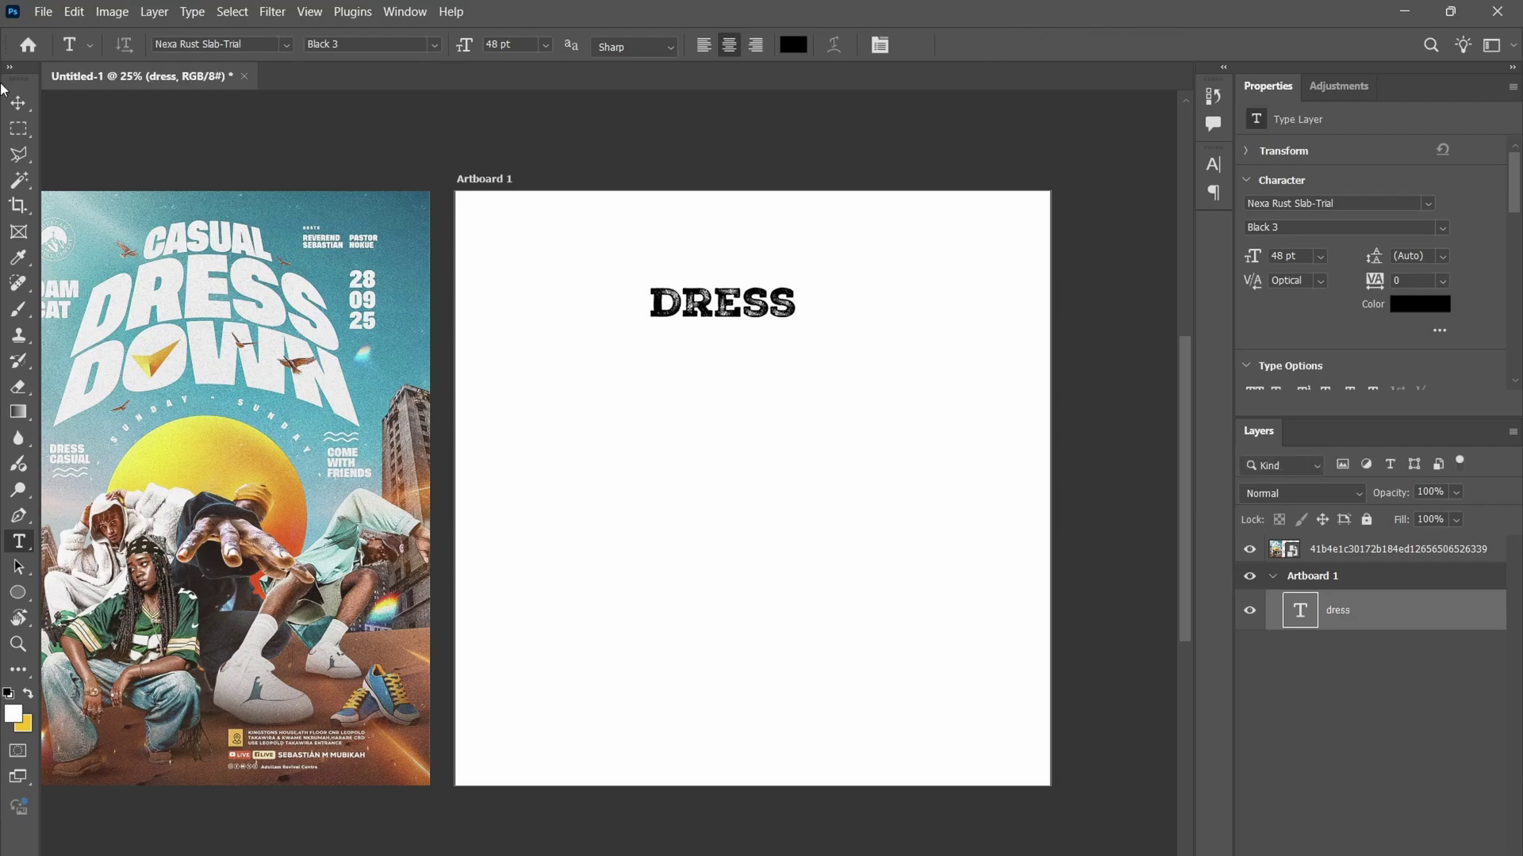
key("v")
left_click_drag(708, 355, 727, 377)
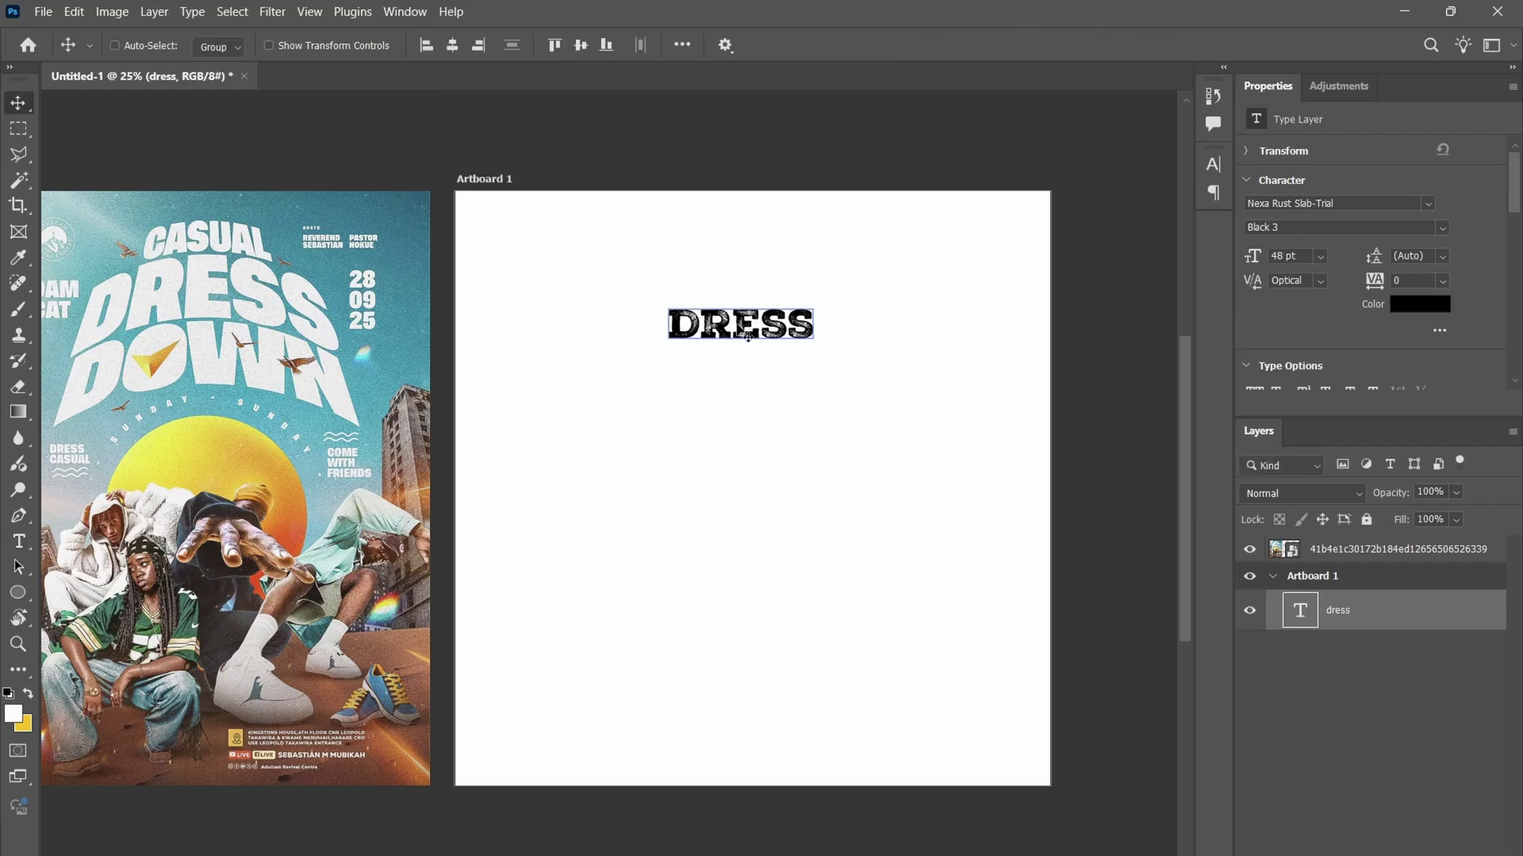
double_click(734, 327)
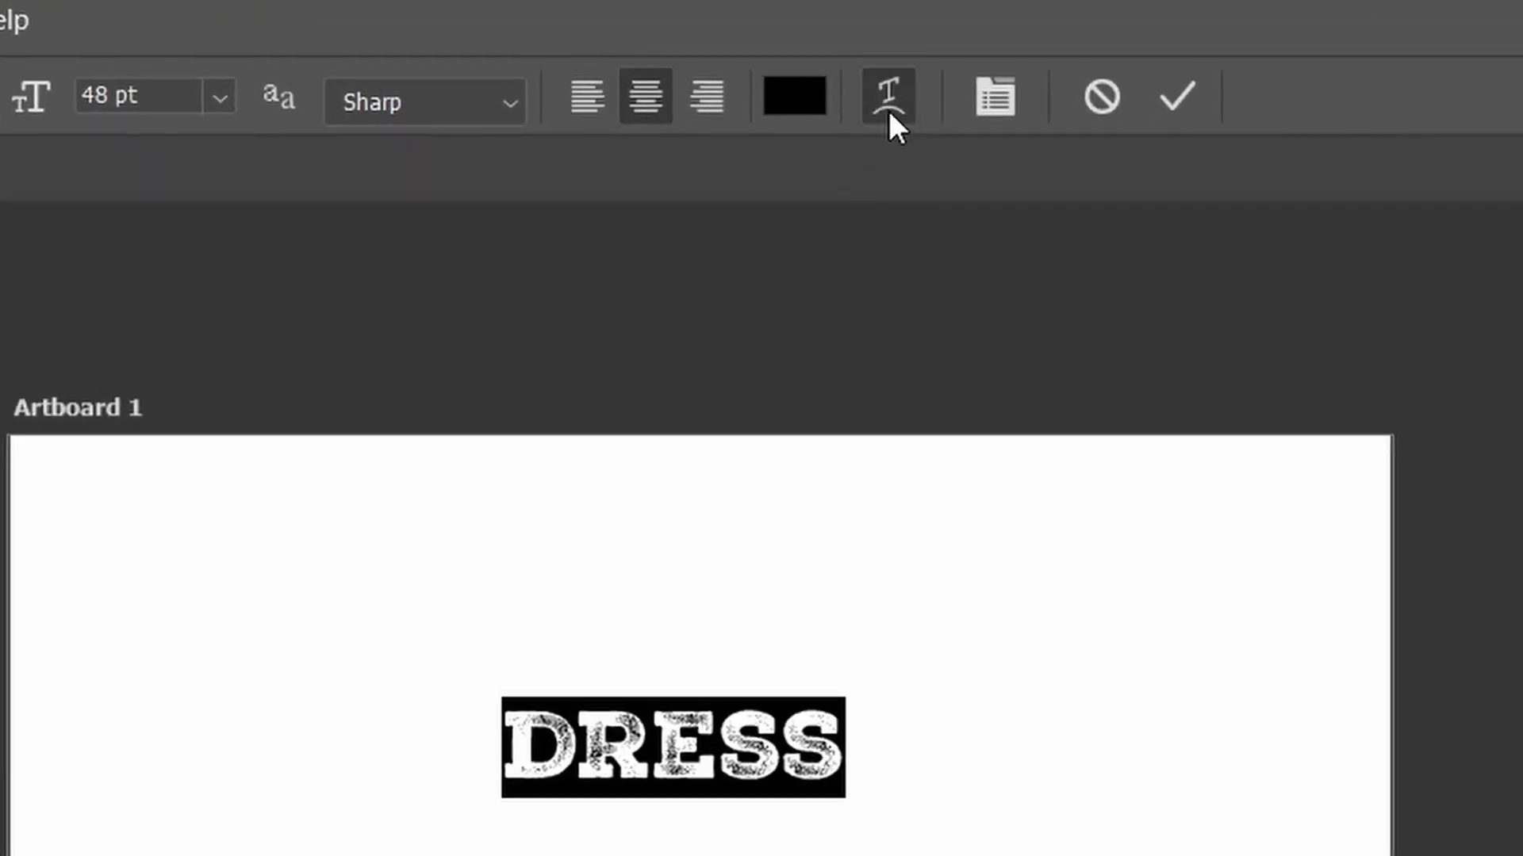
Apply a horizontal Arc warp to DRESS: bend +35%, vertical distortion +17%, horizontal distortion 0.
left_click(888, 111)
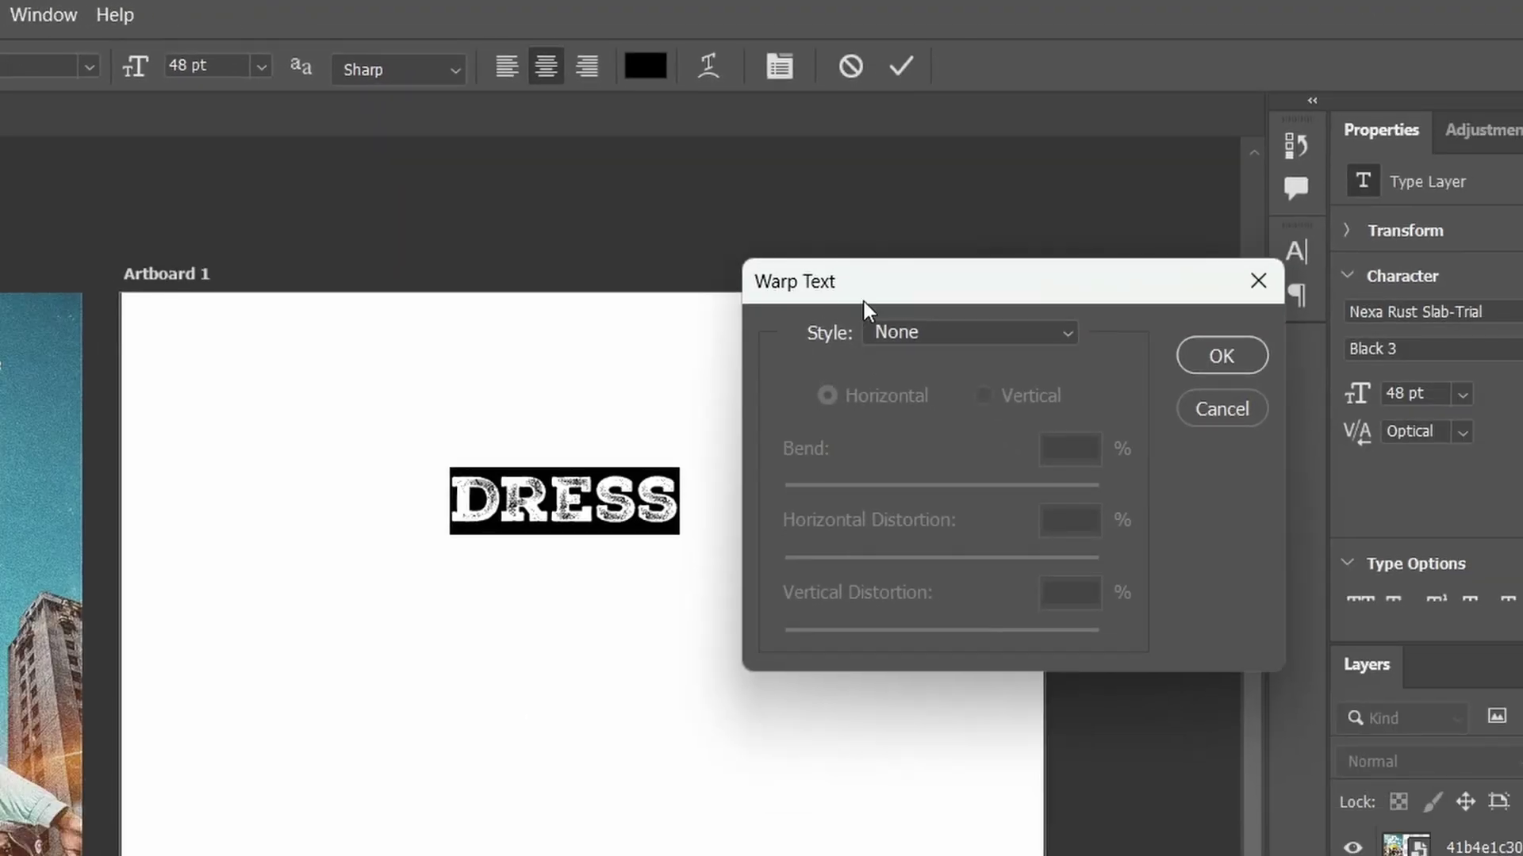
left_click(935, 347)
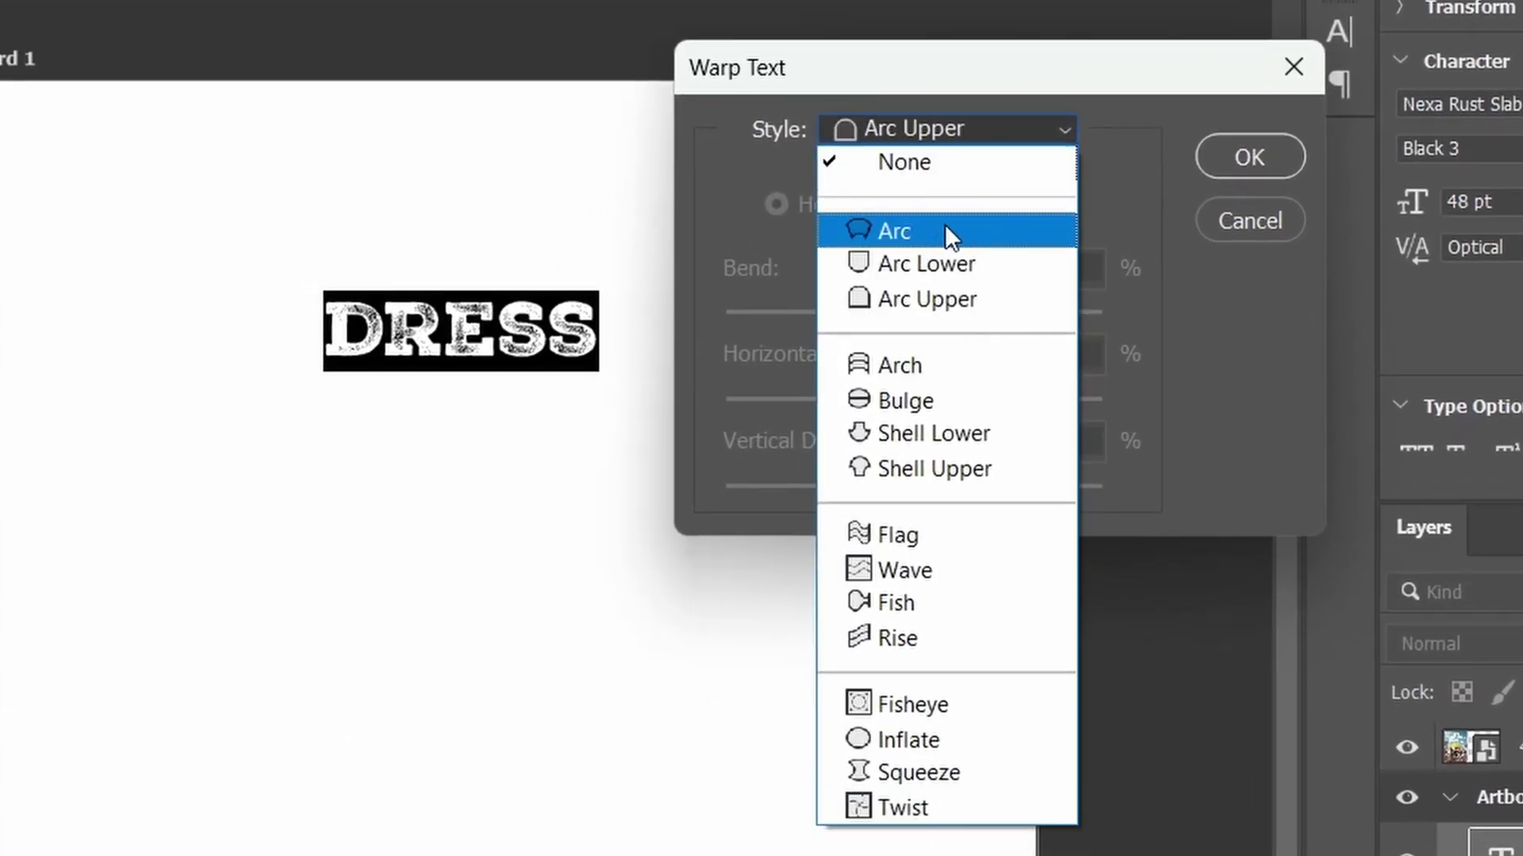
left_click(969, 232)
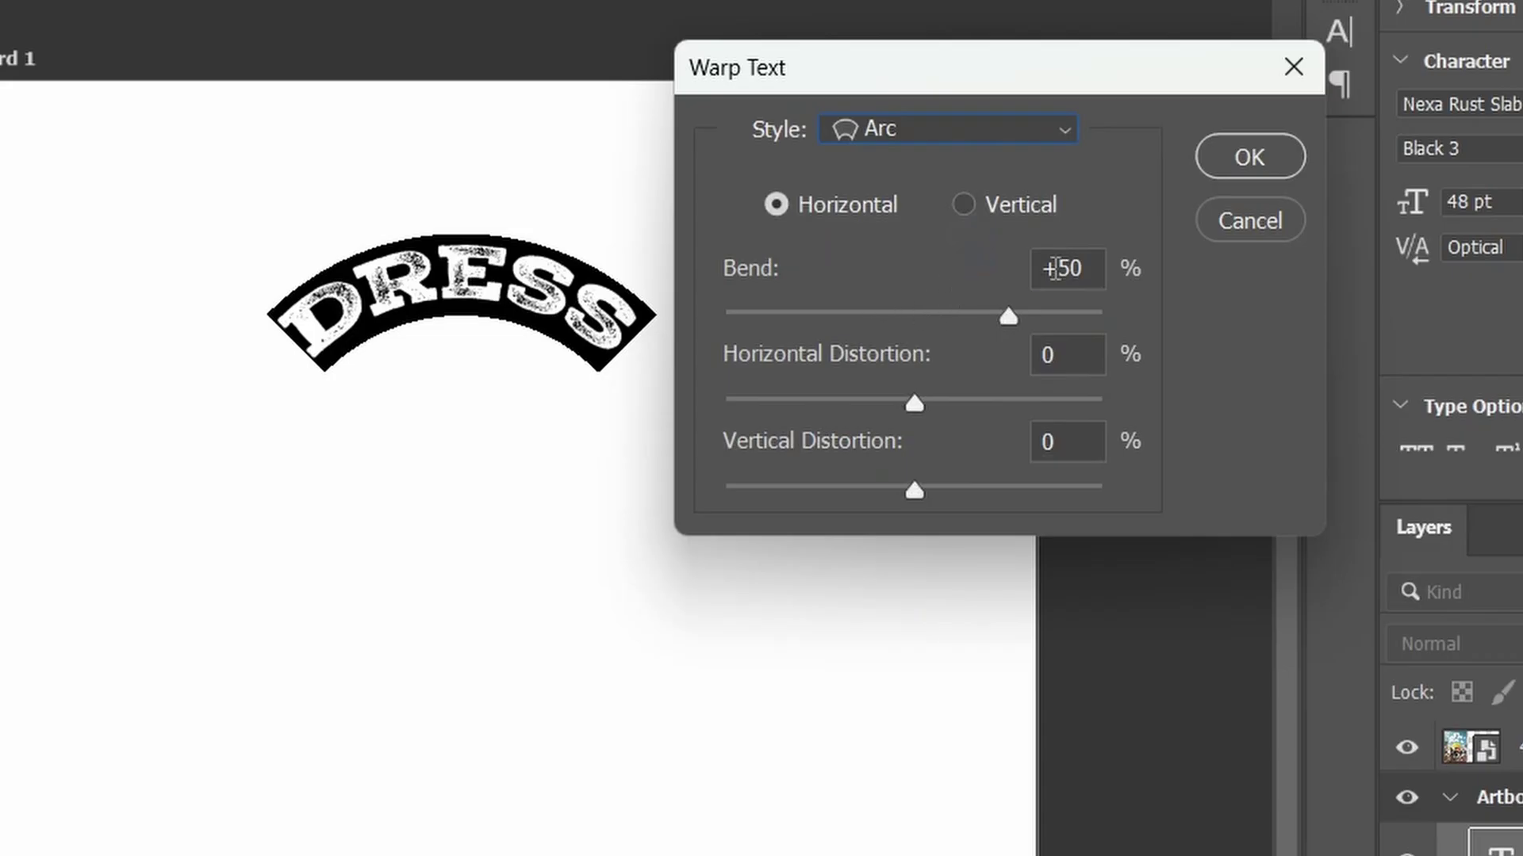
left_click(749, 264)
left_click_drag(1006, 436, 974, 459)
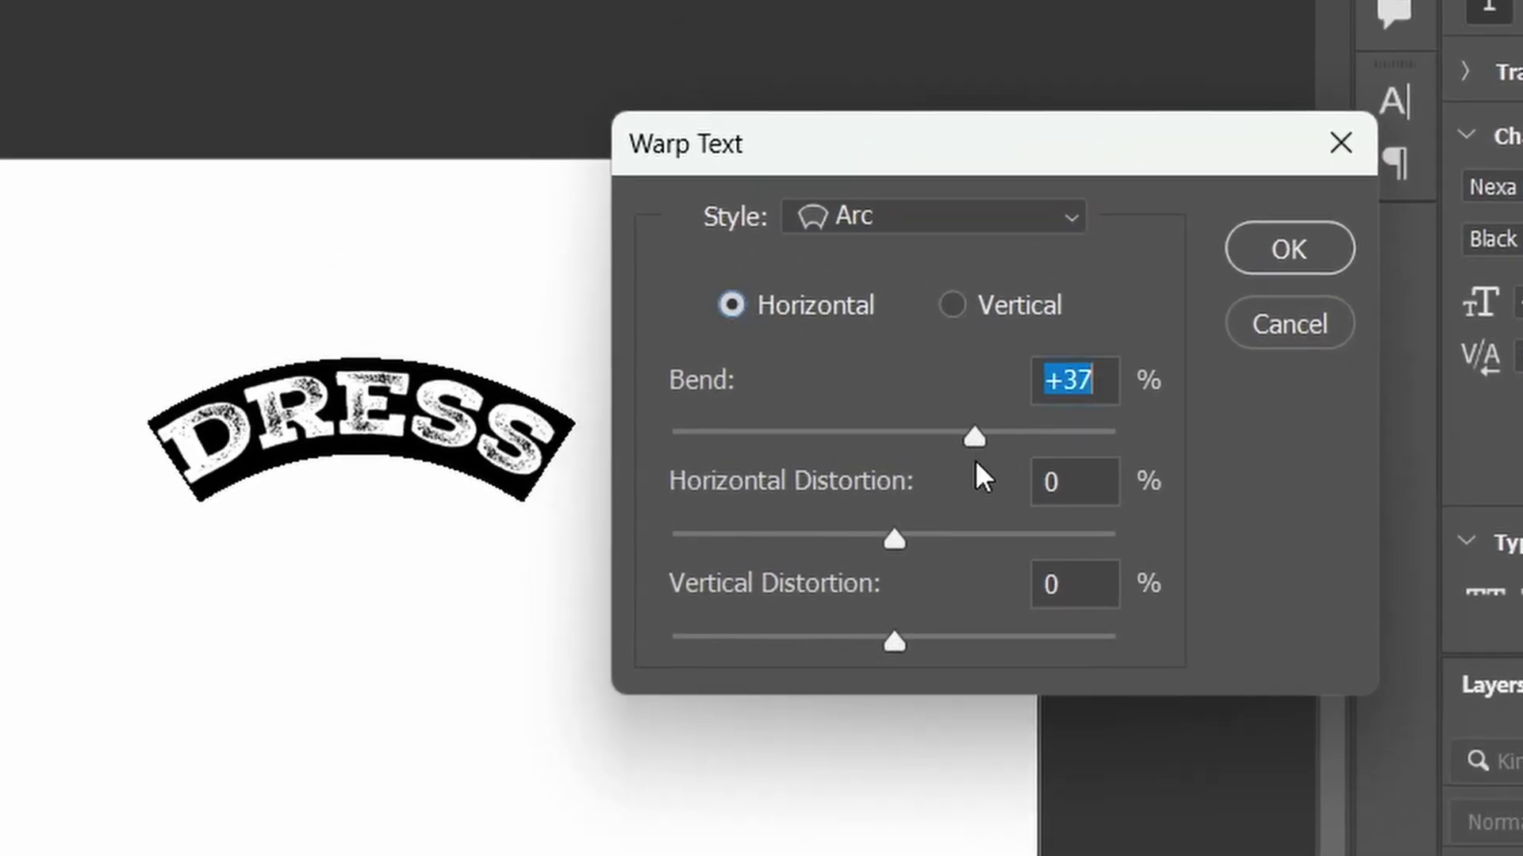
left_click_drag(893, 644, 931, 616)
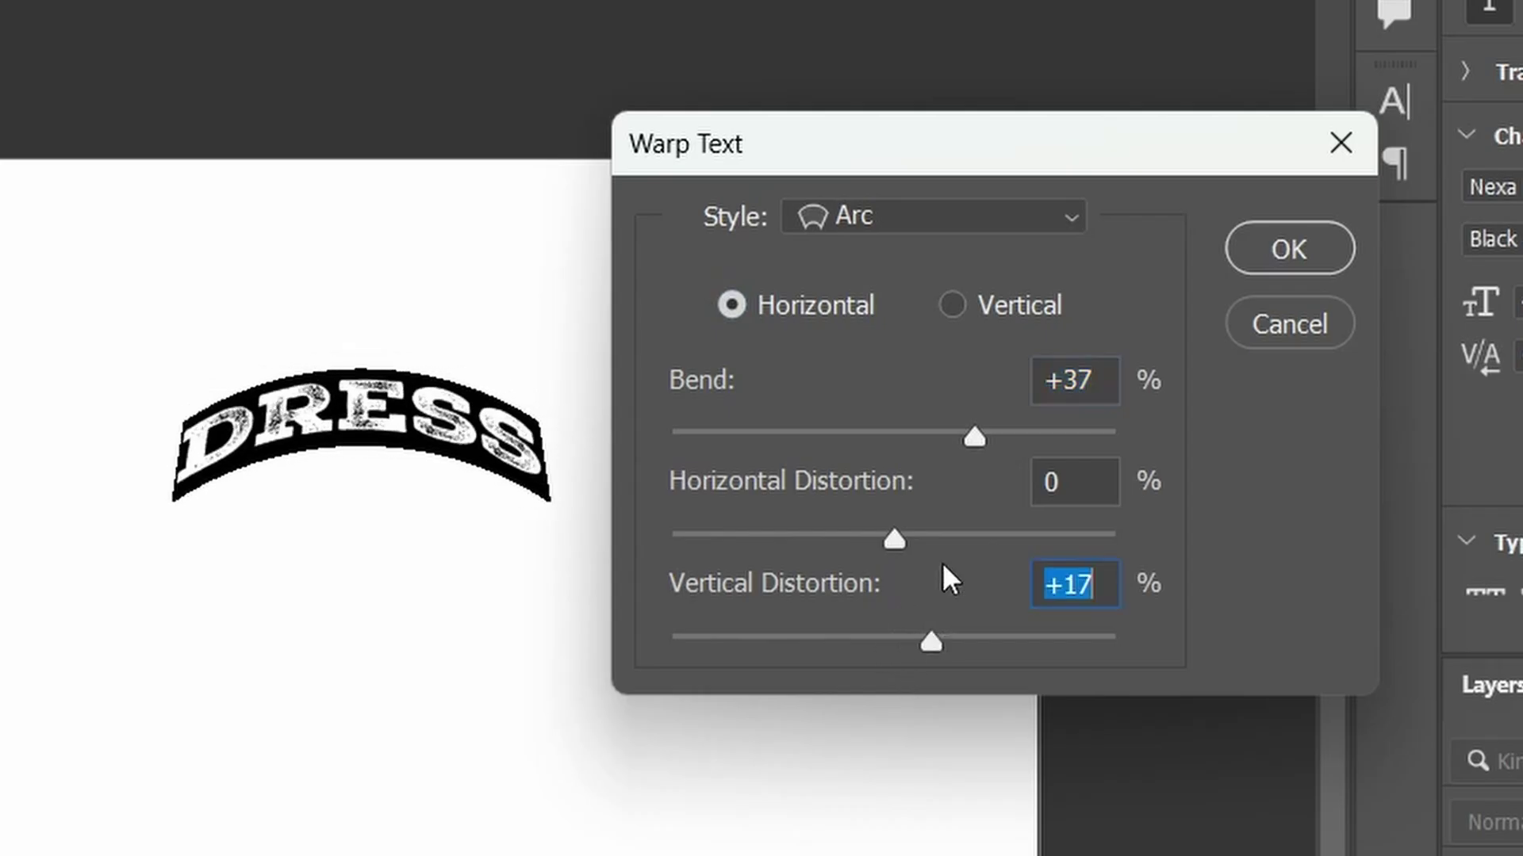
mouse_move(968, 445)
left_mouse_down()
mouse_move(989, 429)
mouse_move(968, 436)
left_mouse_up()
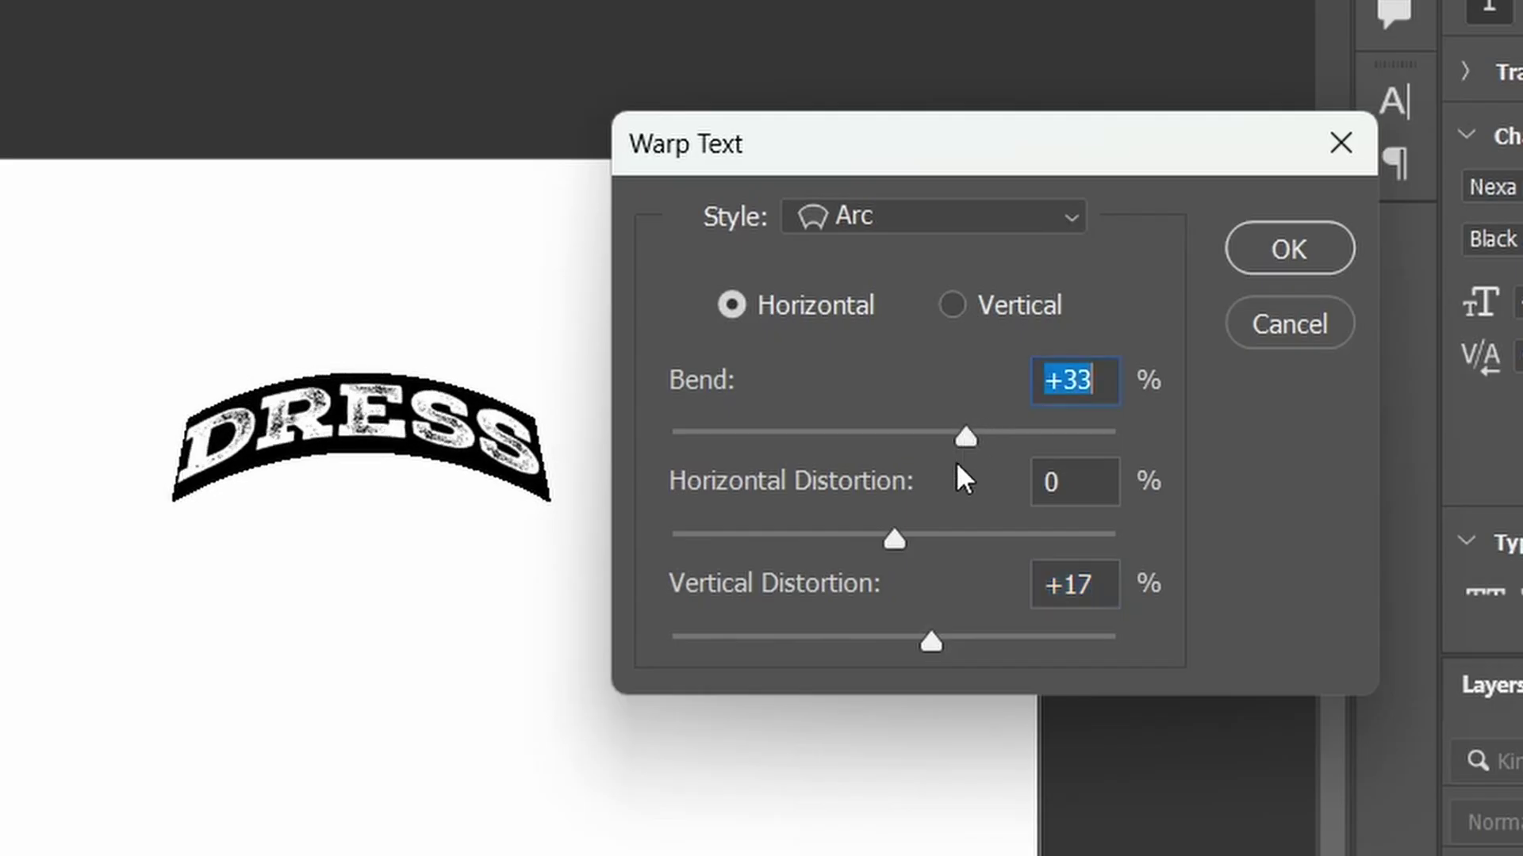
left_click_drag(896, 538, 912, 530)
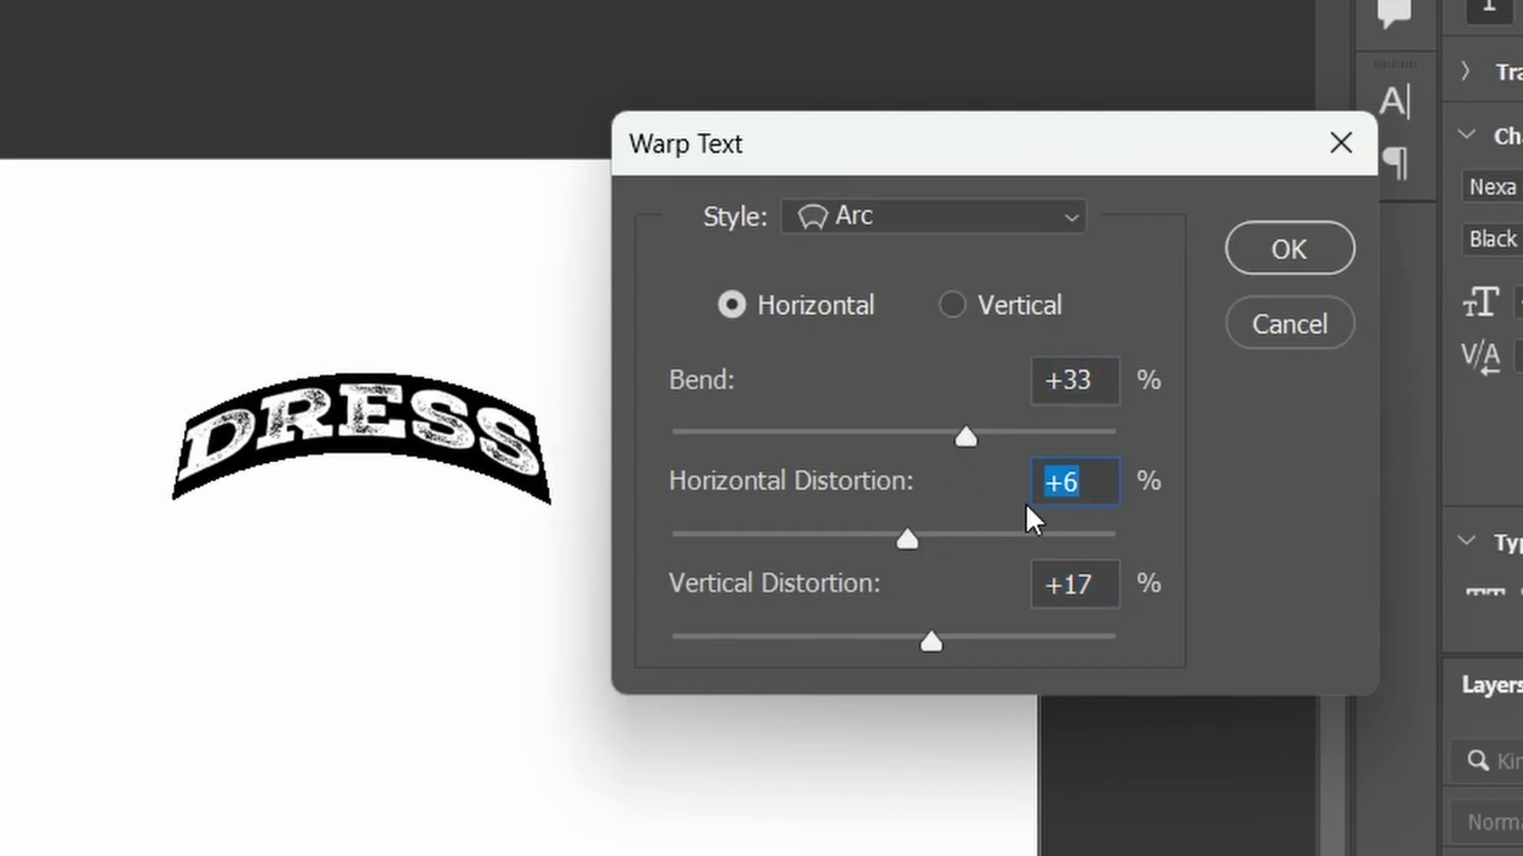
type("0")
mouse_move(933, 642)
left_mouse_down()
mouse_move(952, 636)
mouse_move(936, 649)
mouse_move(931, 636)
left_mouse_up()
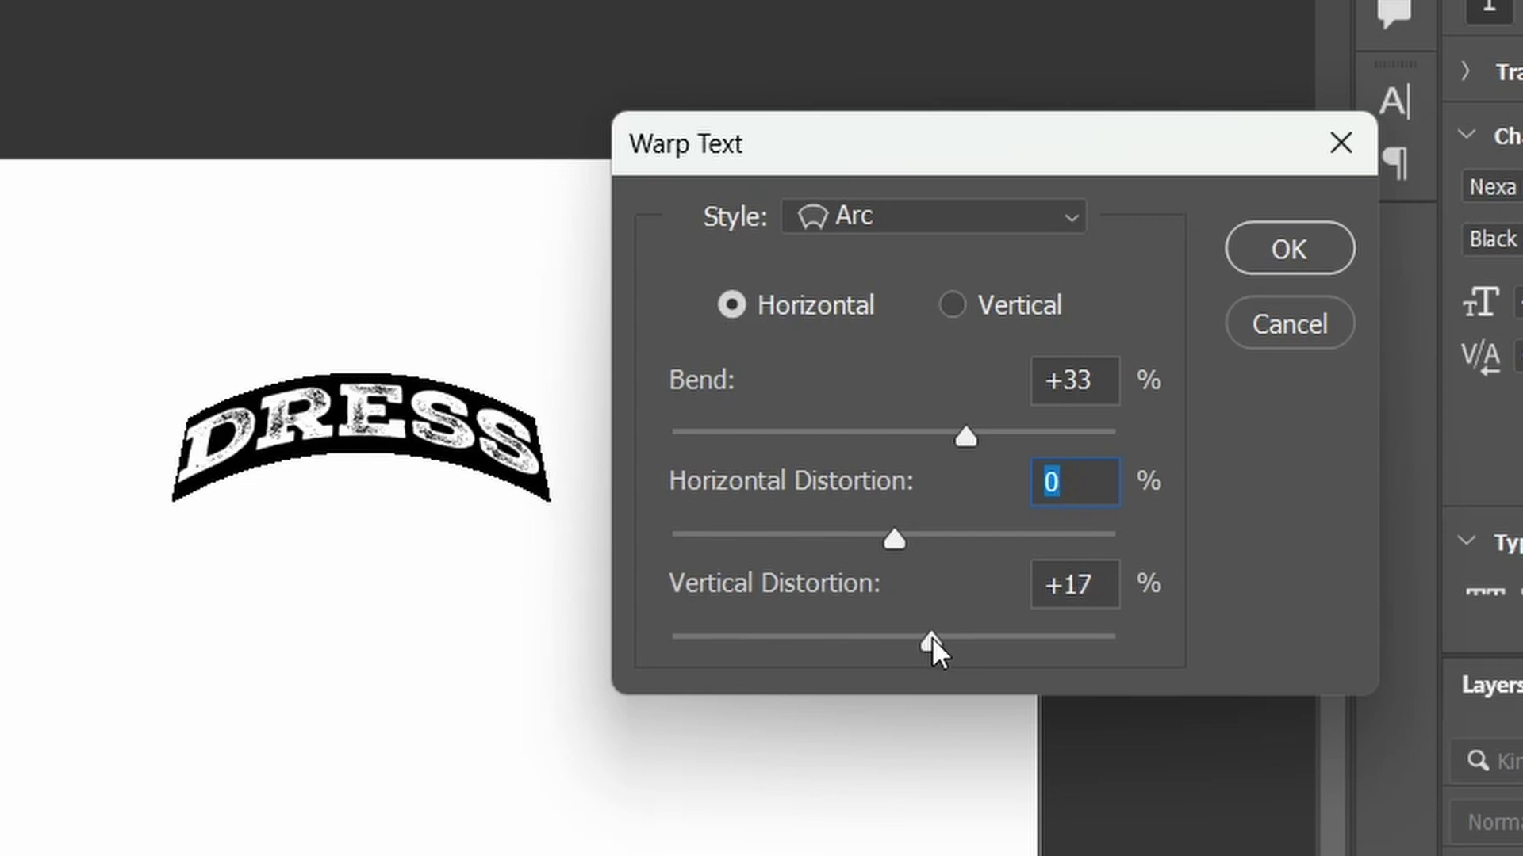
left_click_drag(972, 429, 972, 425)
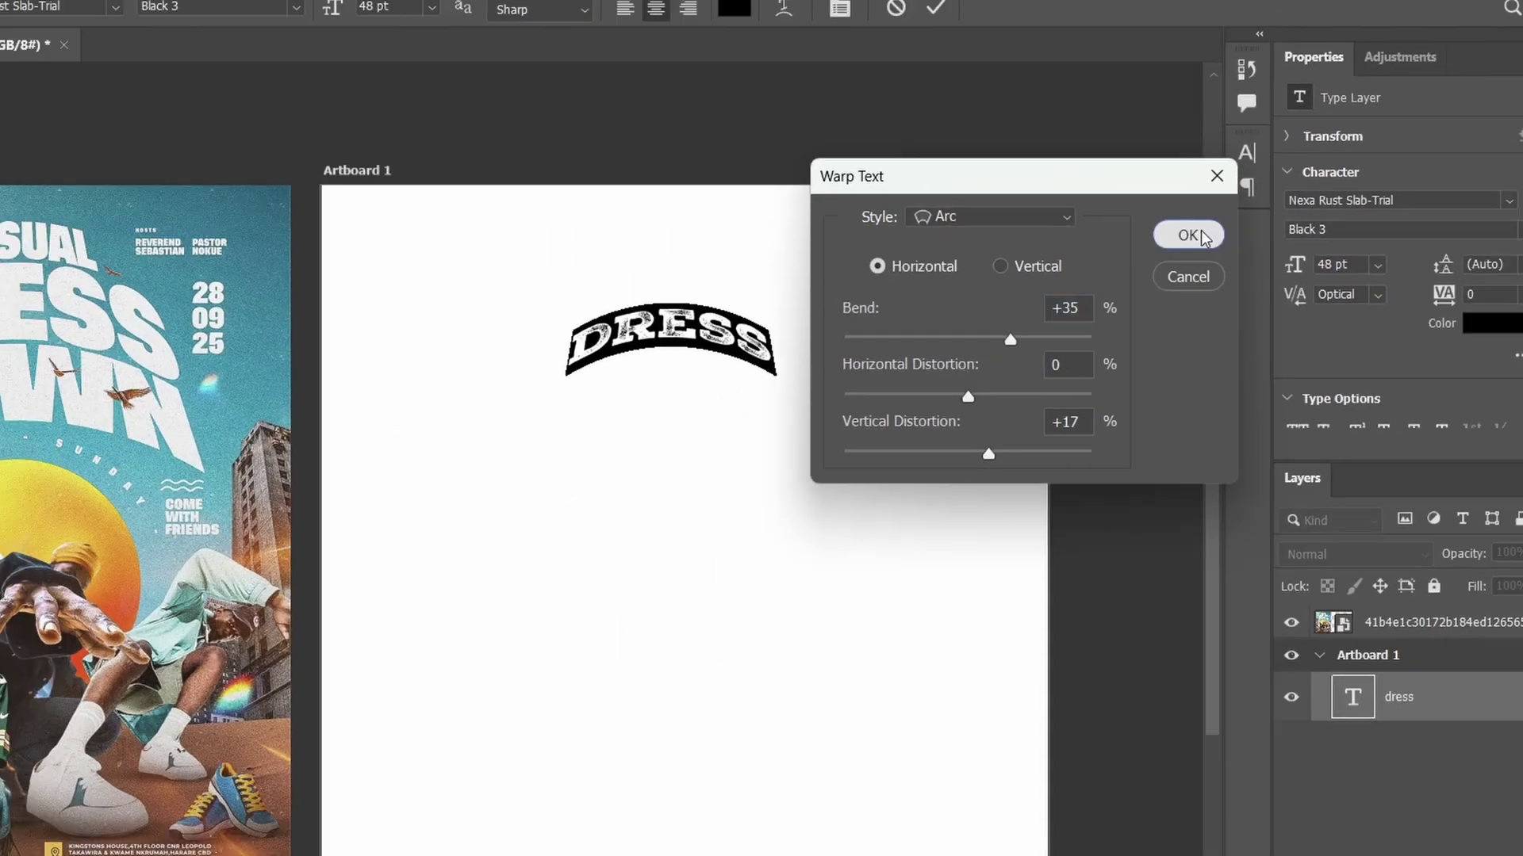
left_click(1201, 238)
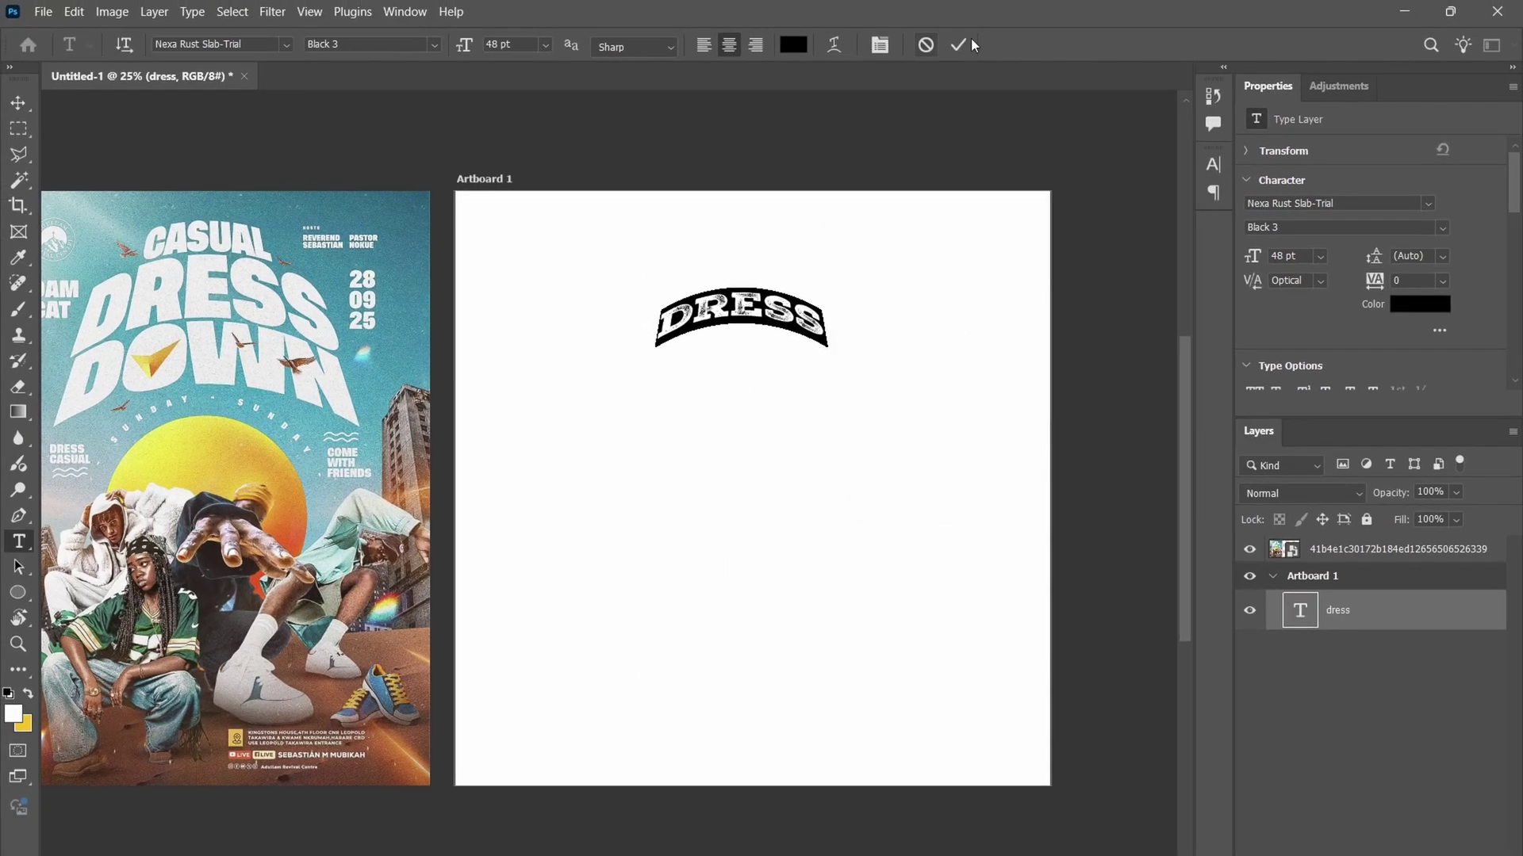
Duplicate the warped DRESS text just below it and change the copy to read DOWN.
left_click(936, 8)
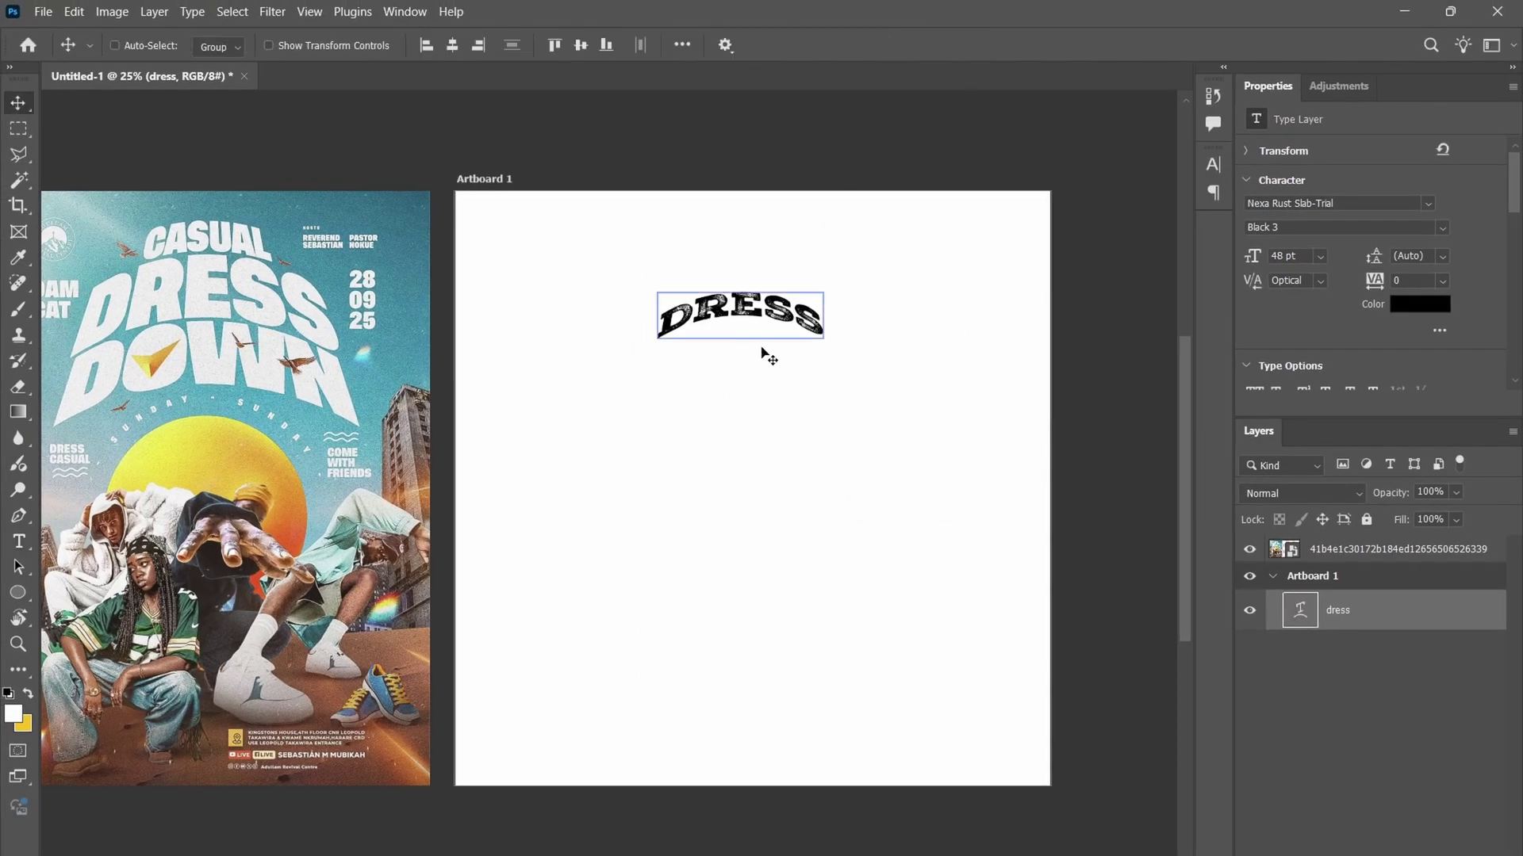
left_click_drag(785, 318, 789, 362)
double_click(789, 362)
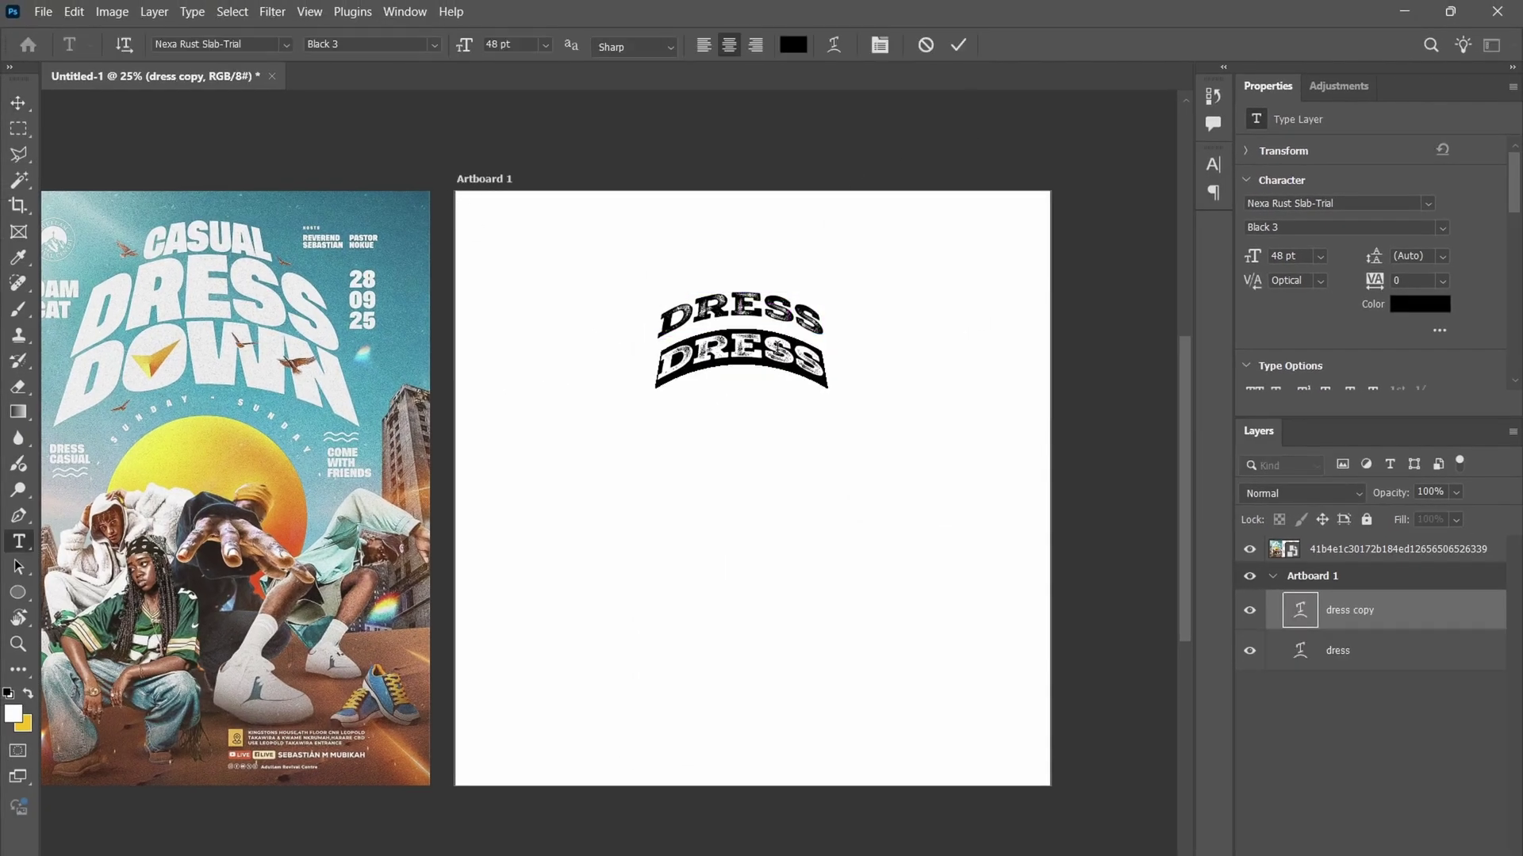
type("DONW")
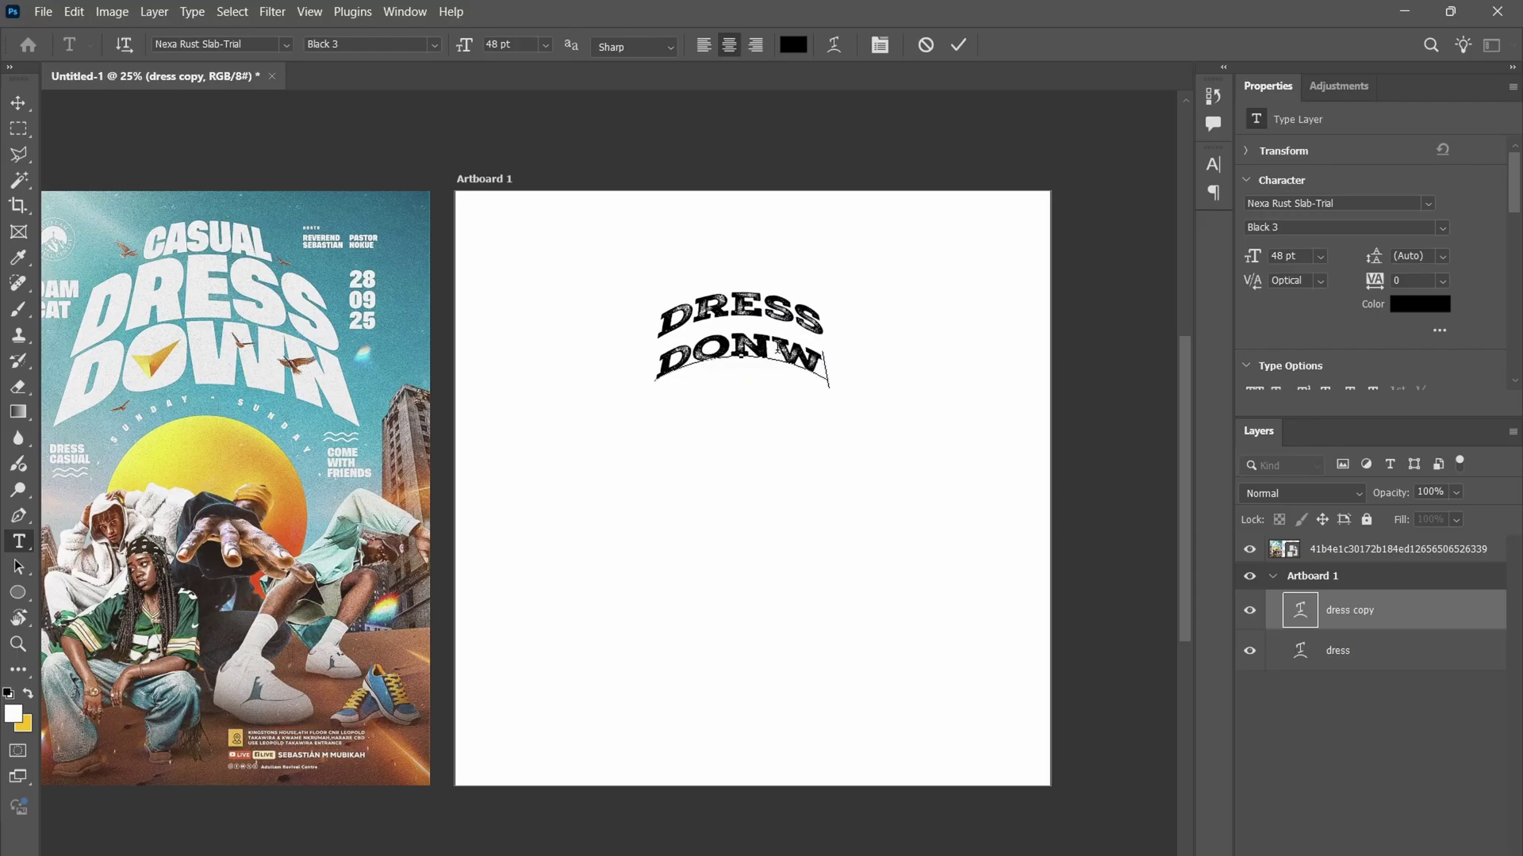
key("BackSpace")
key("BackSpace")
type("WN")
left_click(958, 45)
Nudge the DRESS DOWN title slightly higher on the artboard.
key("v")
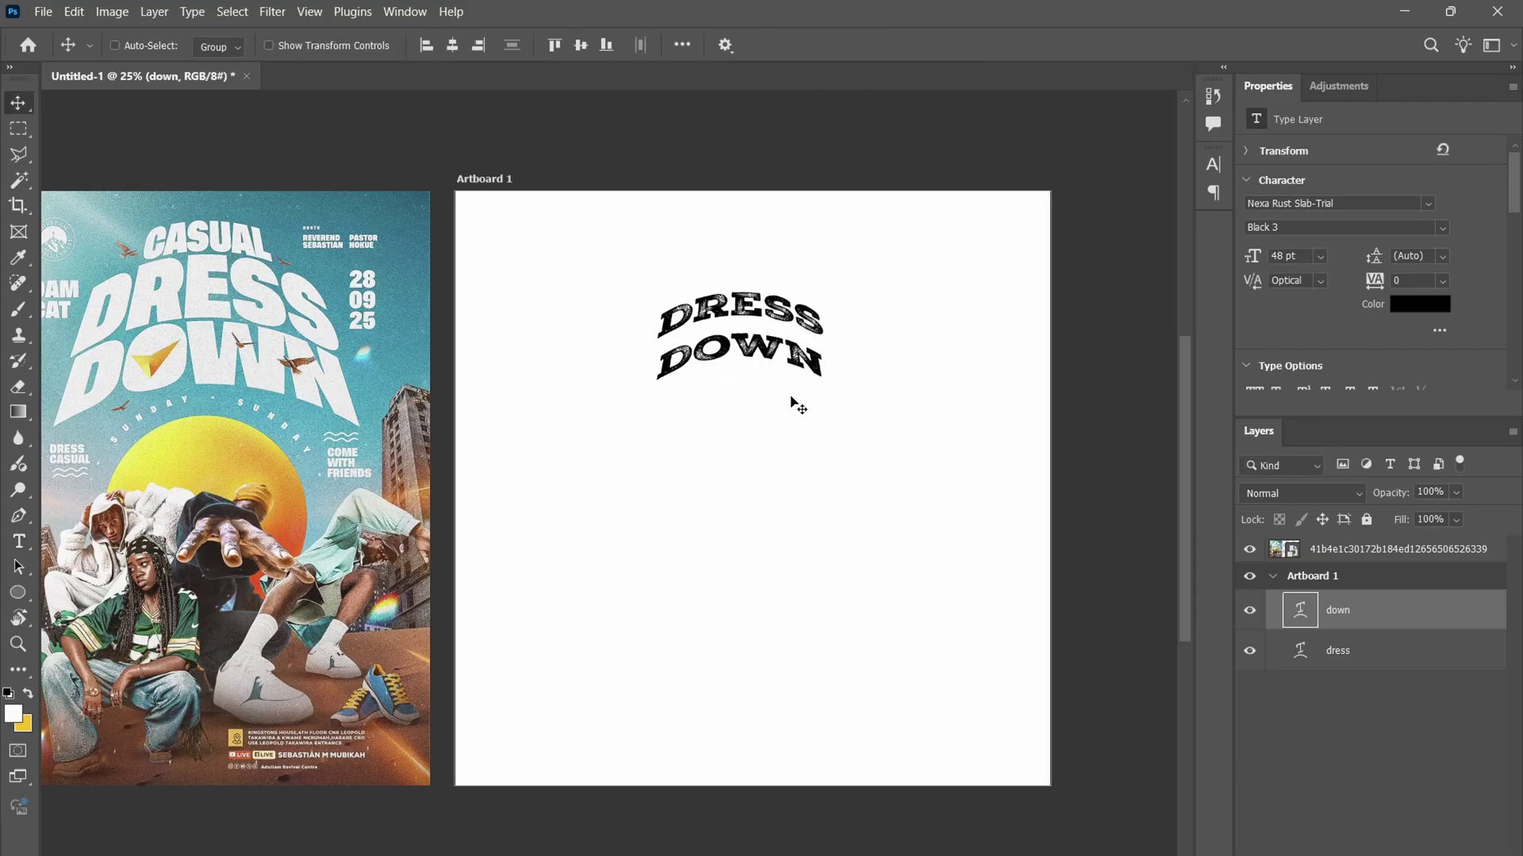
key("shift+Up")
key("shift+Up")
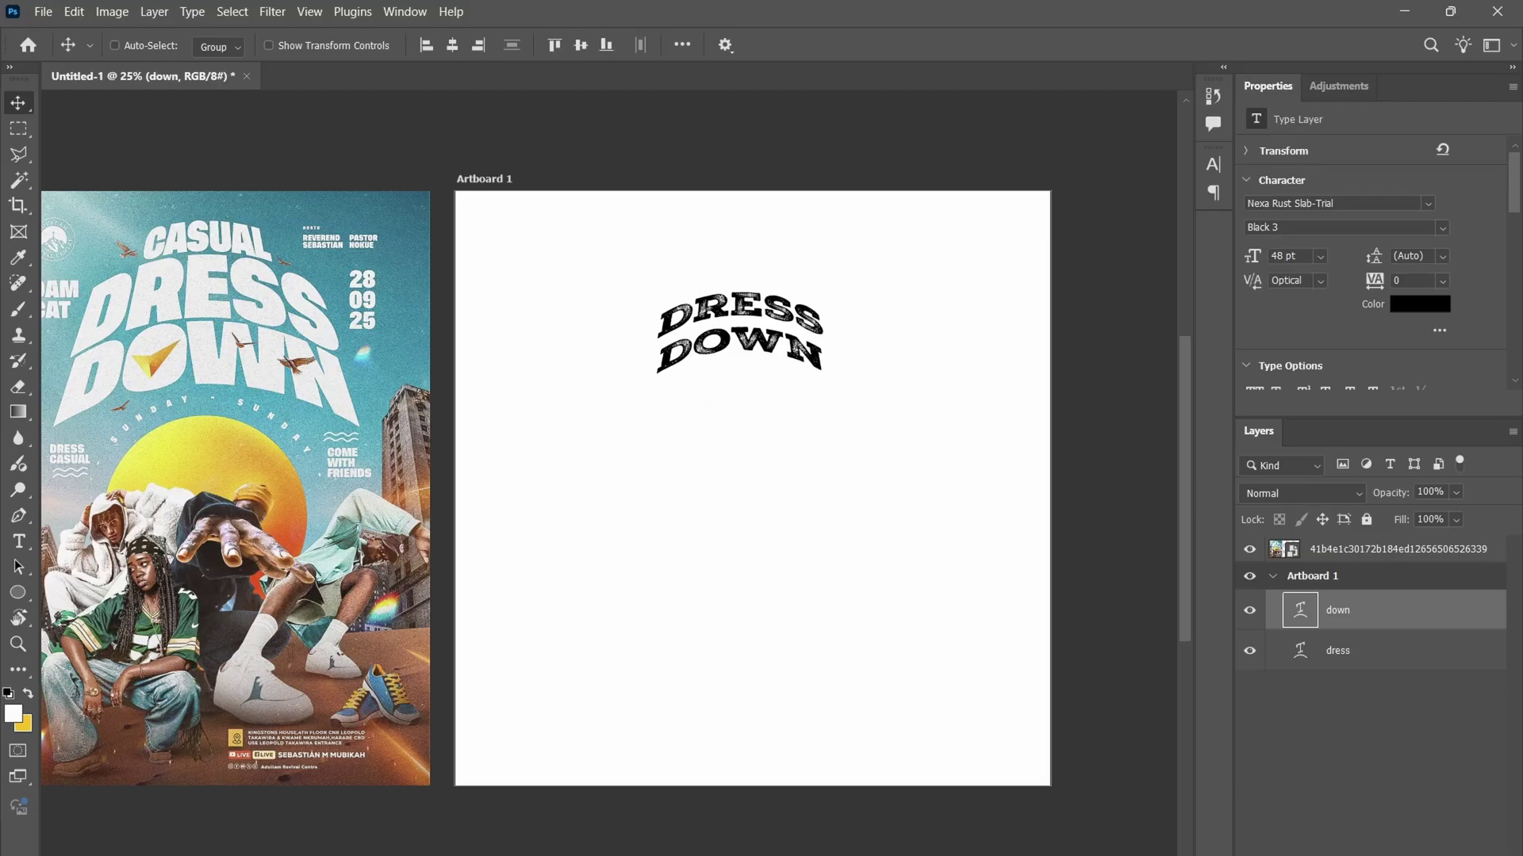
key("alt+Tab")
Read through the gemini-2.5-pro poster breakdown and highlight 'The cityscape buildings' item.
scroll(851, 714, "down", 6)
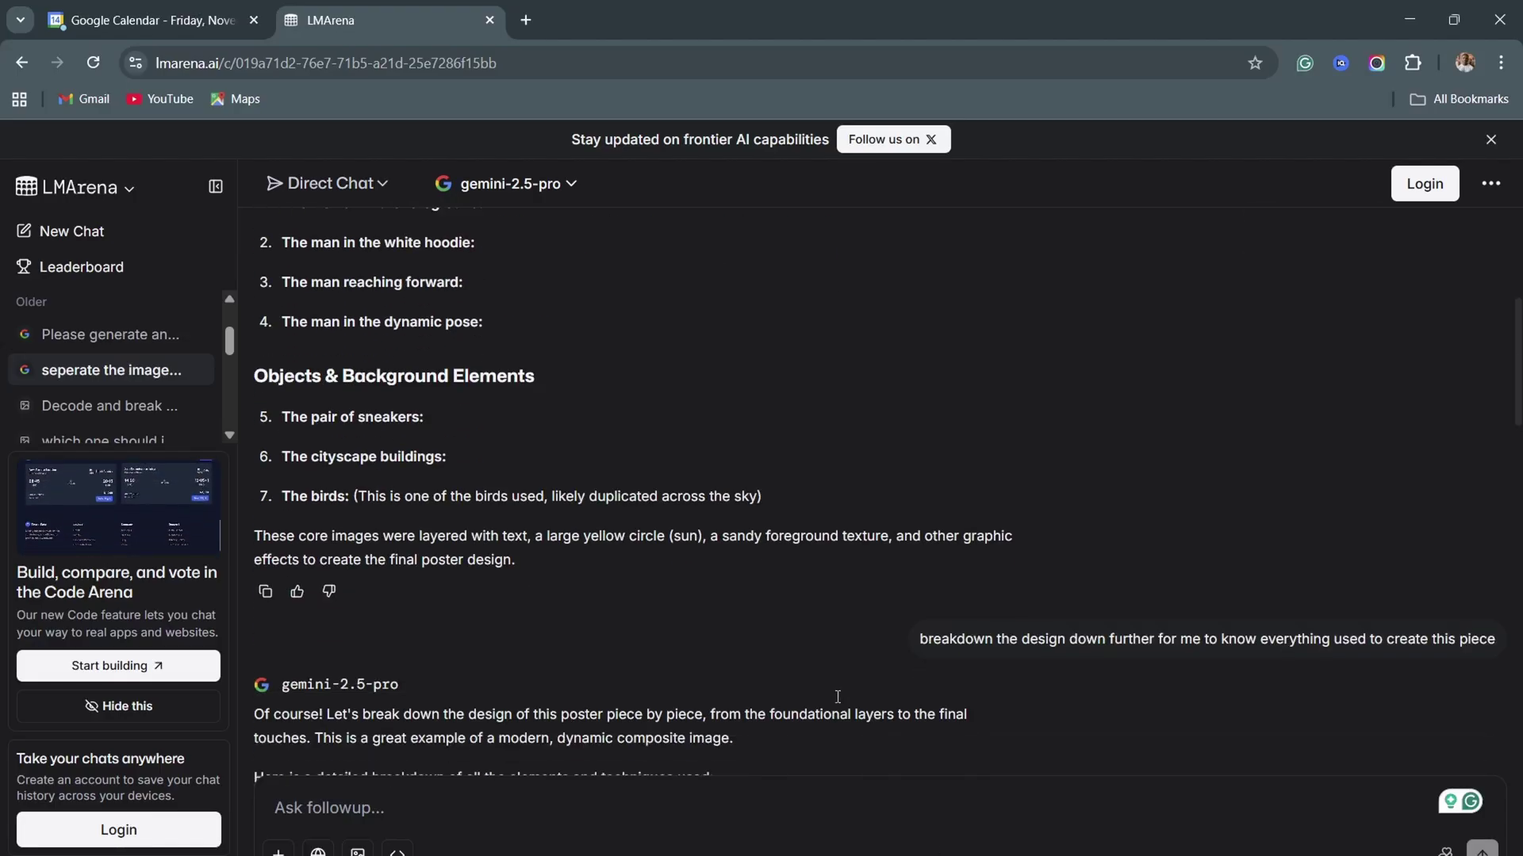
scroll(831, 696, "down", 1)
scroll(879, 644, "up", 7)
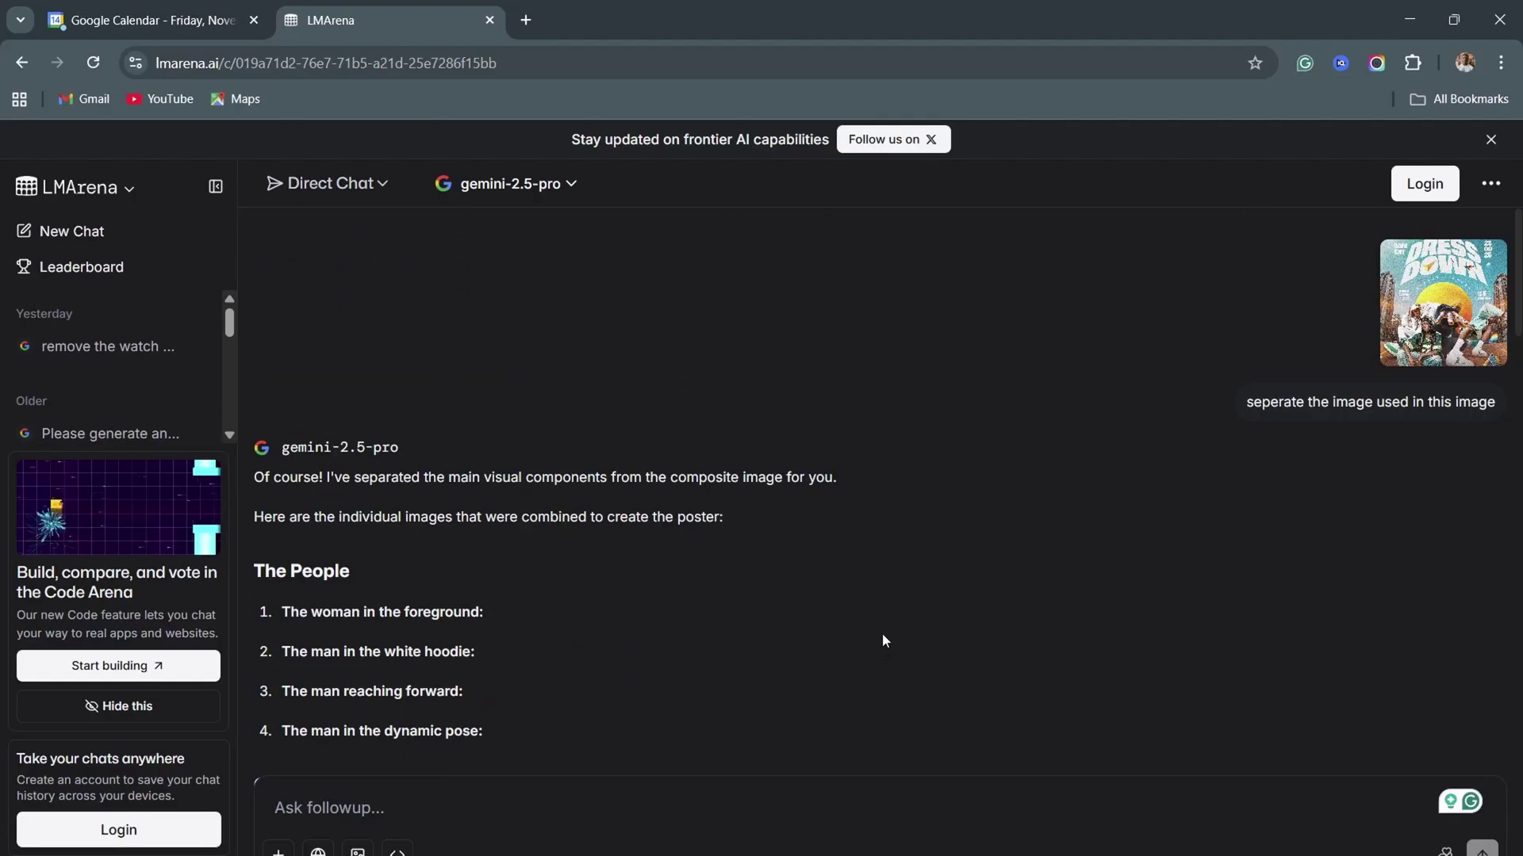
scroll(873, 626, "down", 2)
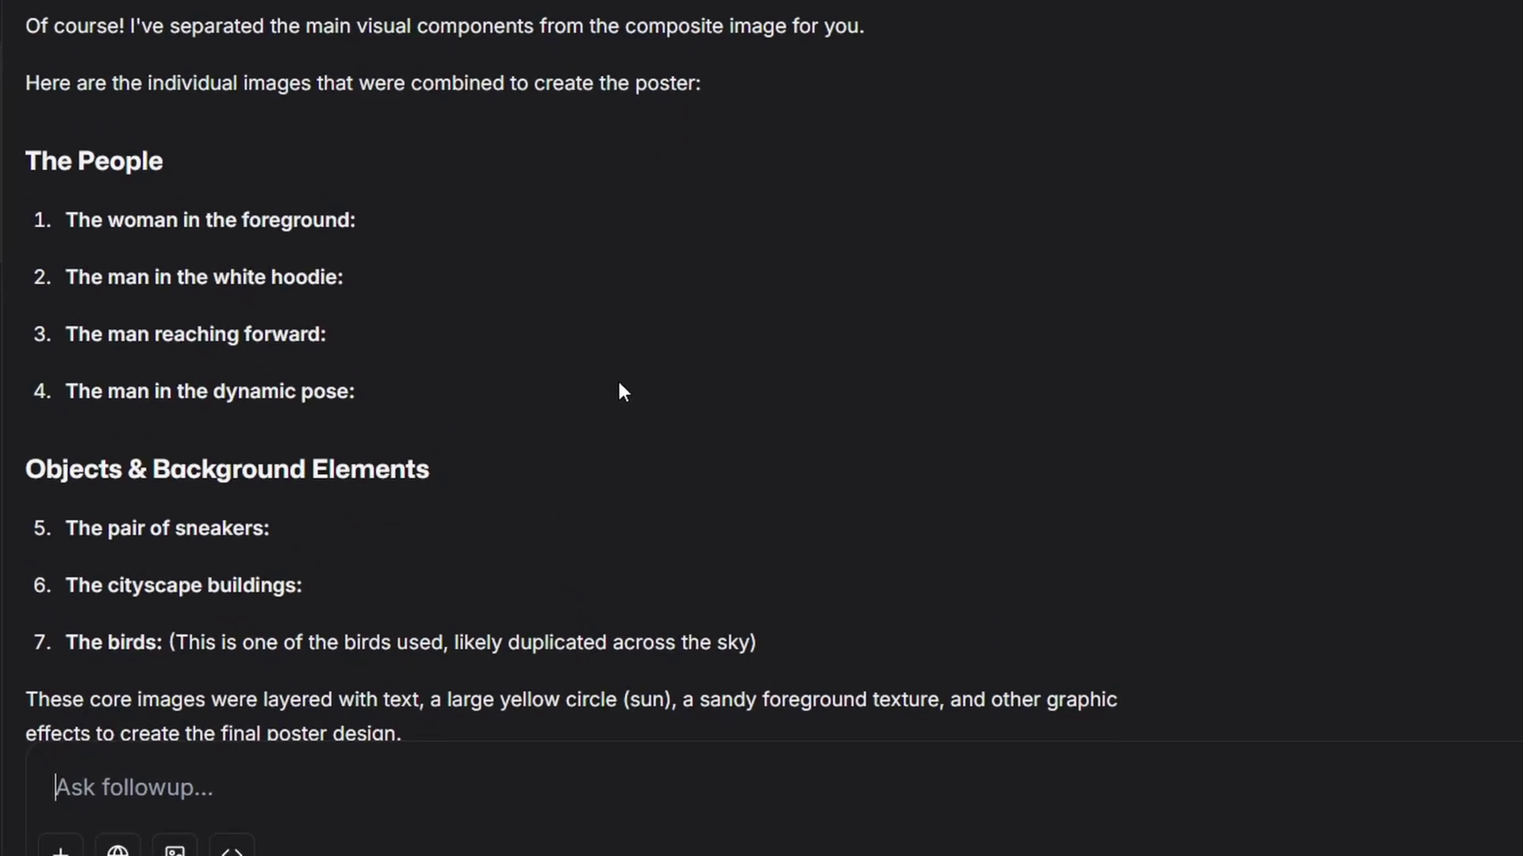
scroll(205, 267, "down", 2)
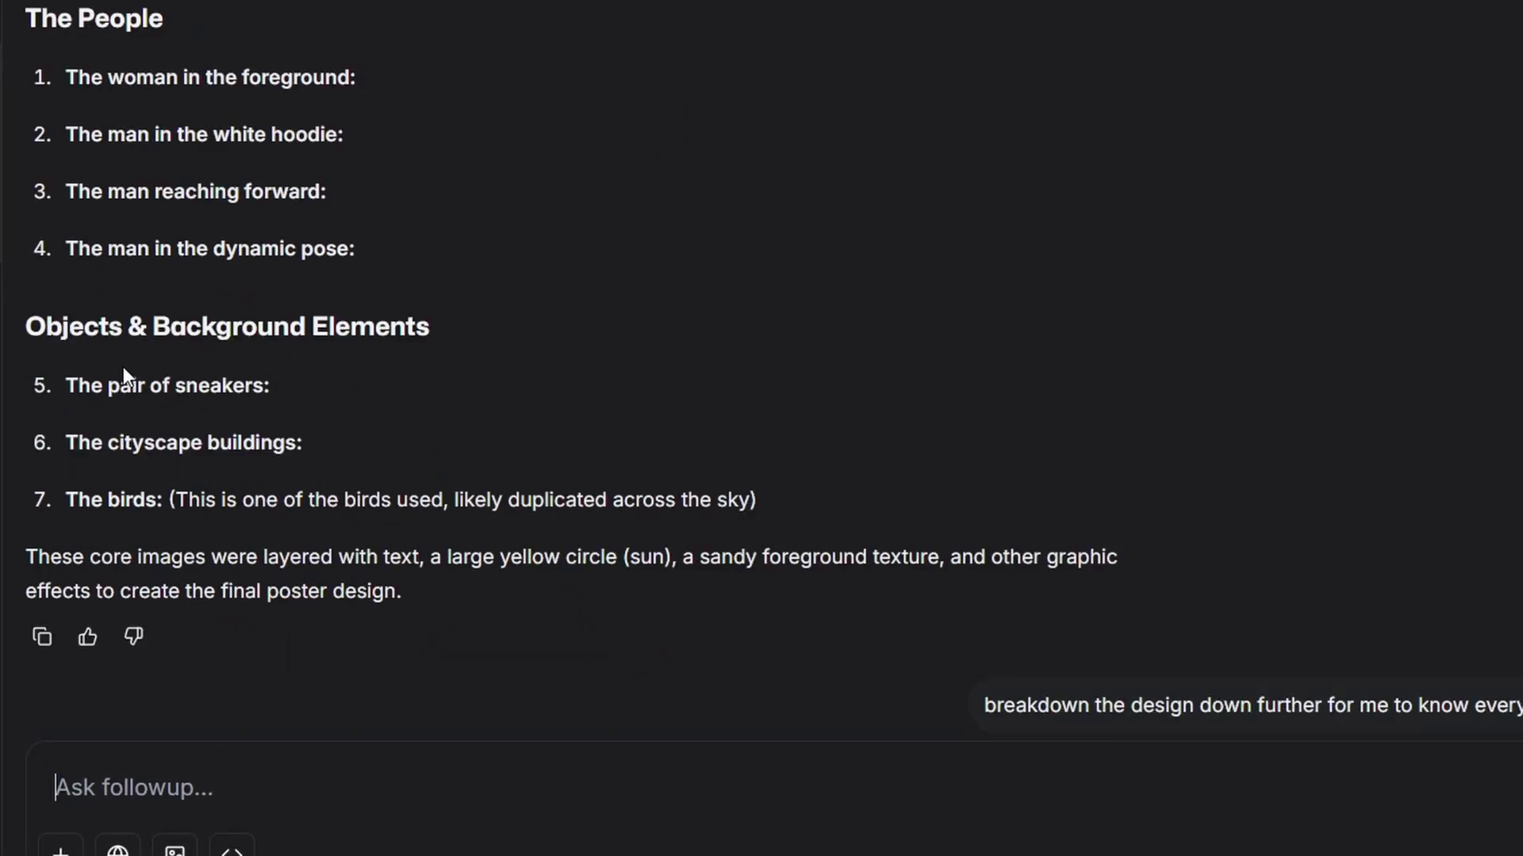
scroll(333, 391, "down", 2)
scroll(343, 395, "up", 2)
scroll(385, 396, "up", 2)
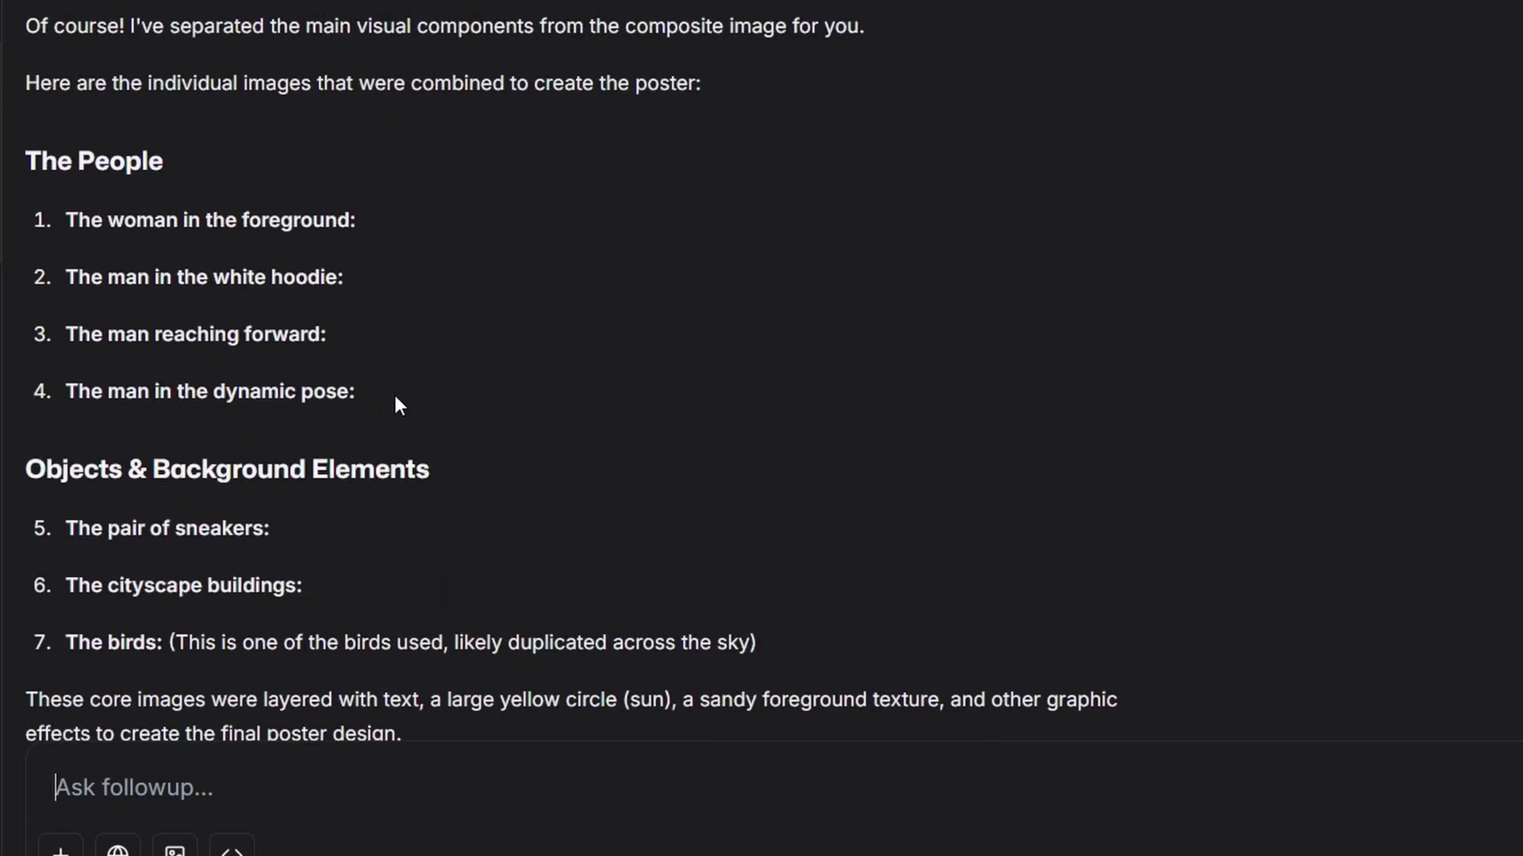
scroll(687, 449, "up", 4)
scroll(687, 450, "down", 6)
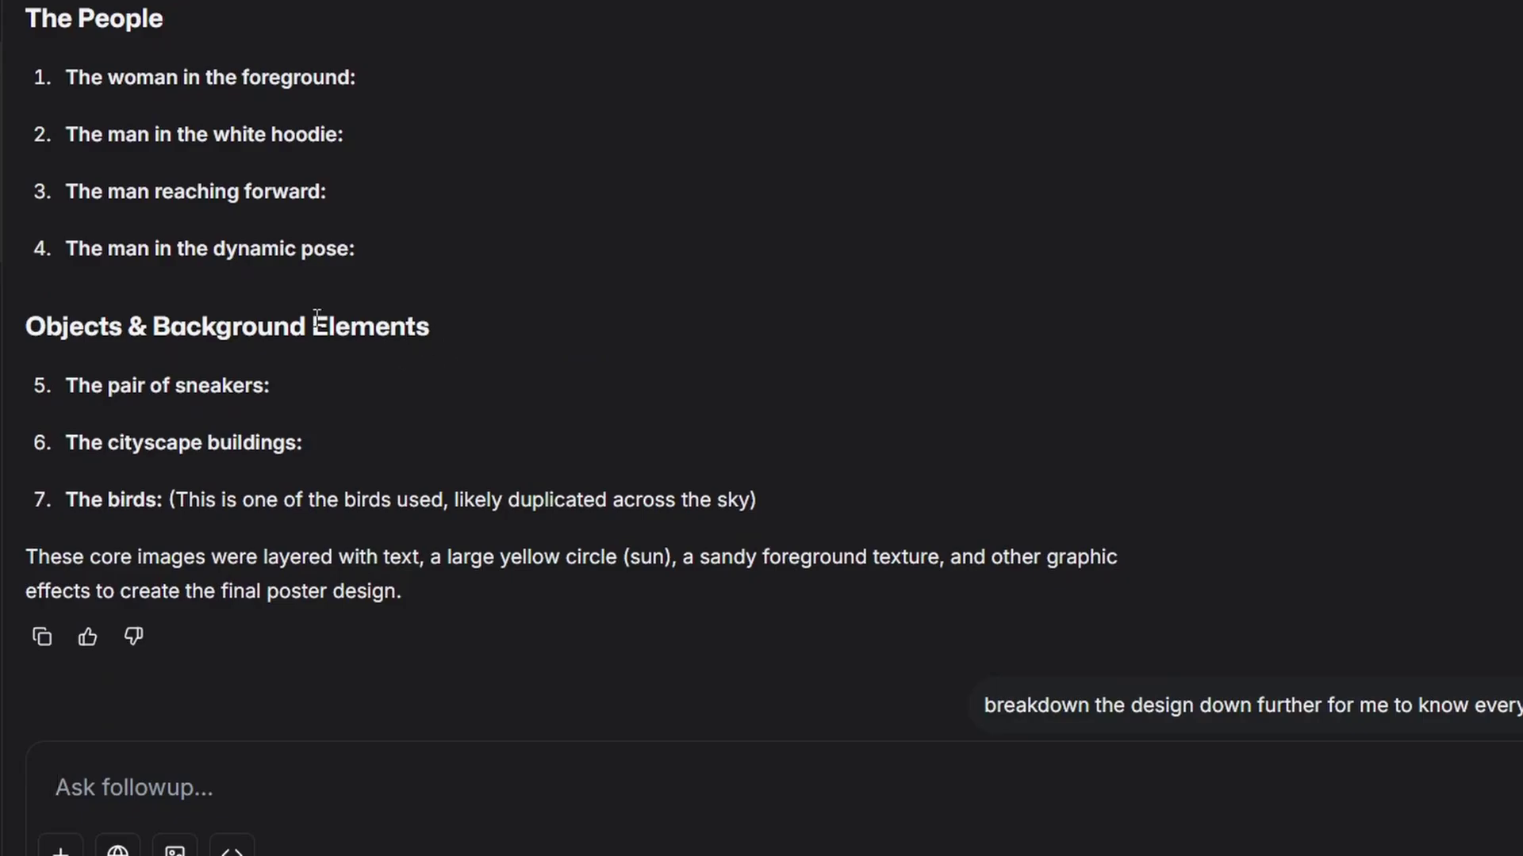
scroll(324, 364, "down", 2)
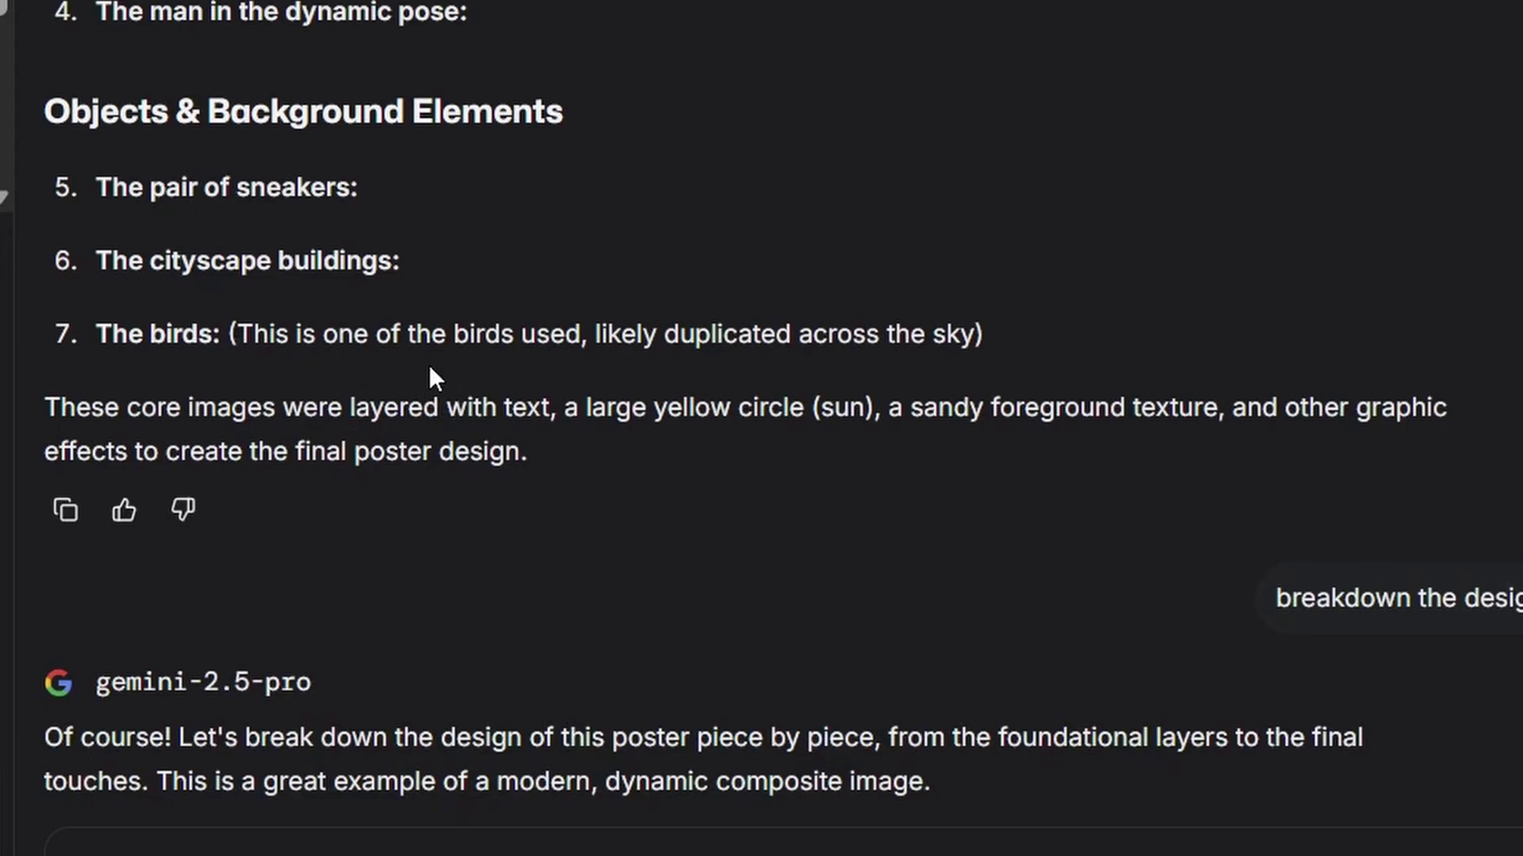
scroll(430, 372, "up", 2)
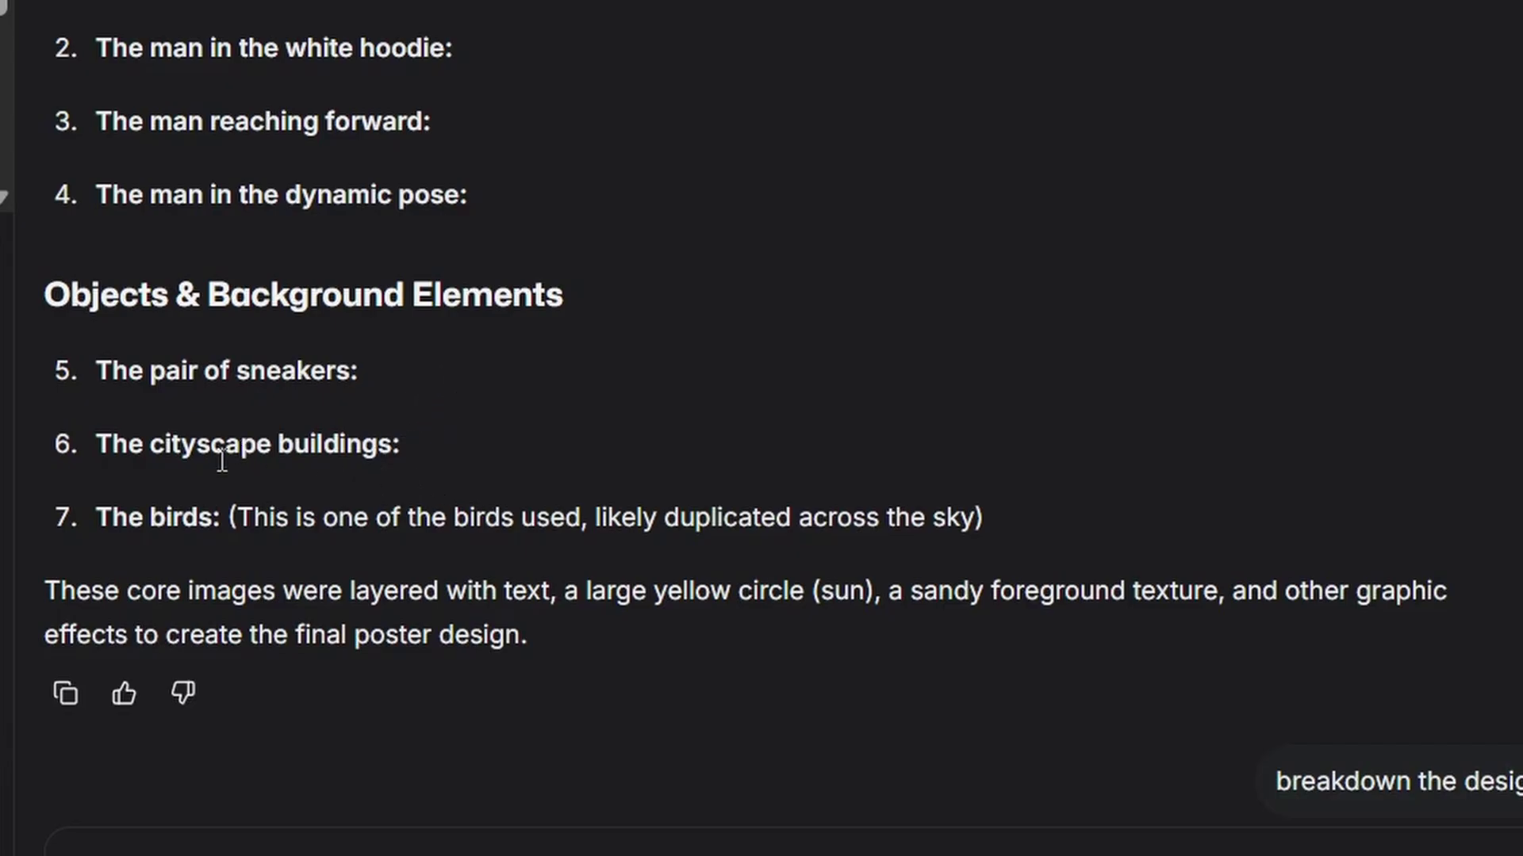
left_click_drag(103, 443, 388, 443)
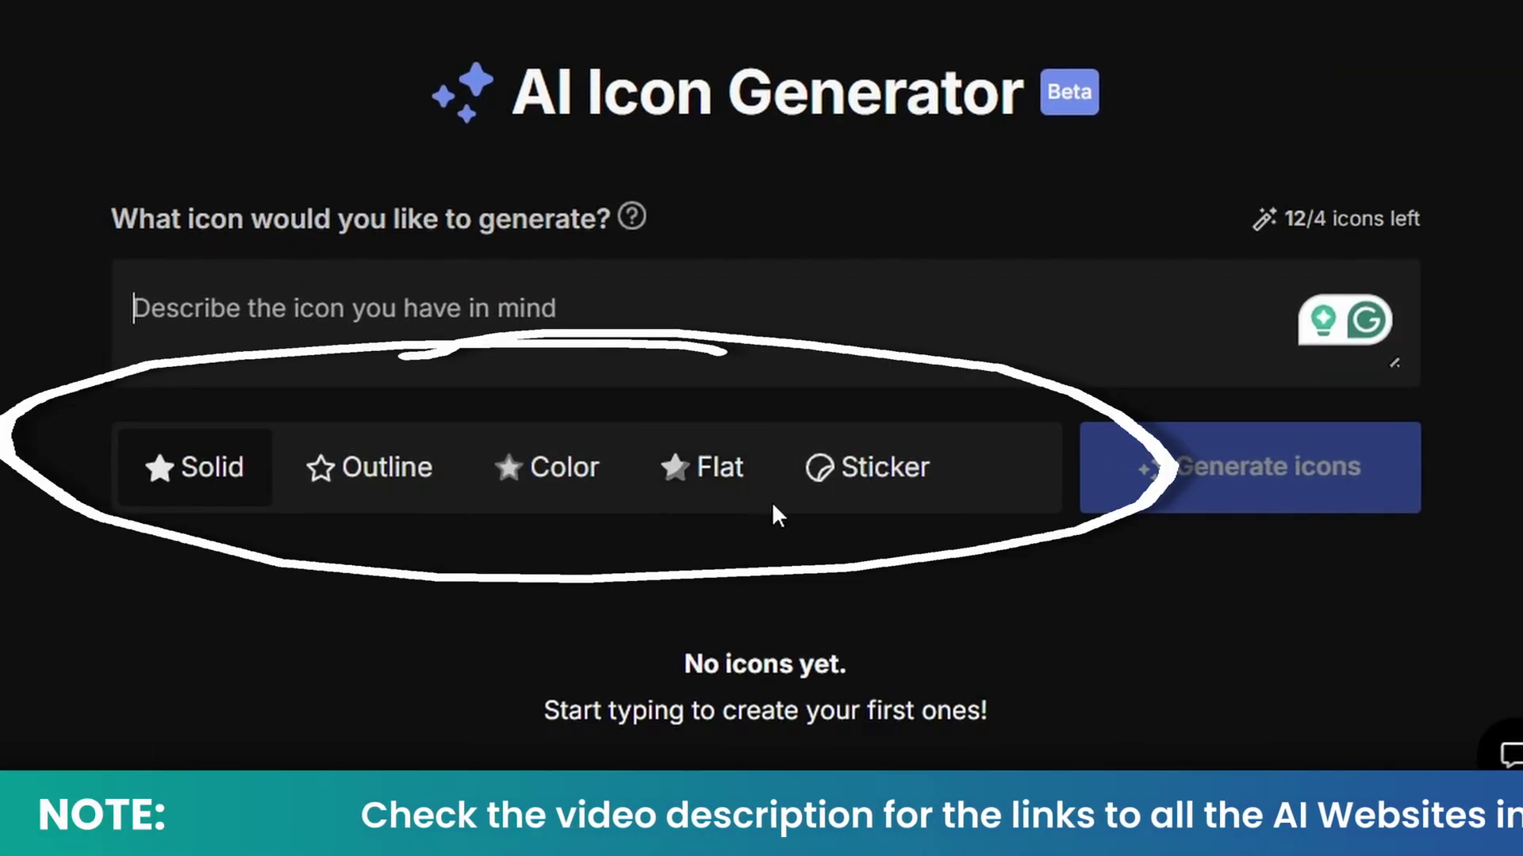
Generate Color-style icons from the prompt 'wallet with money inside'.
type("w")
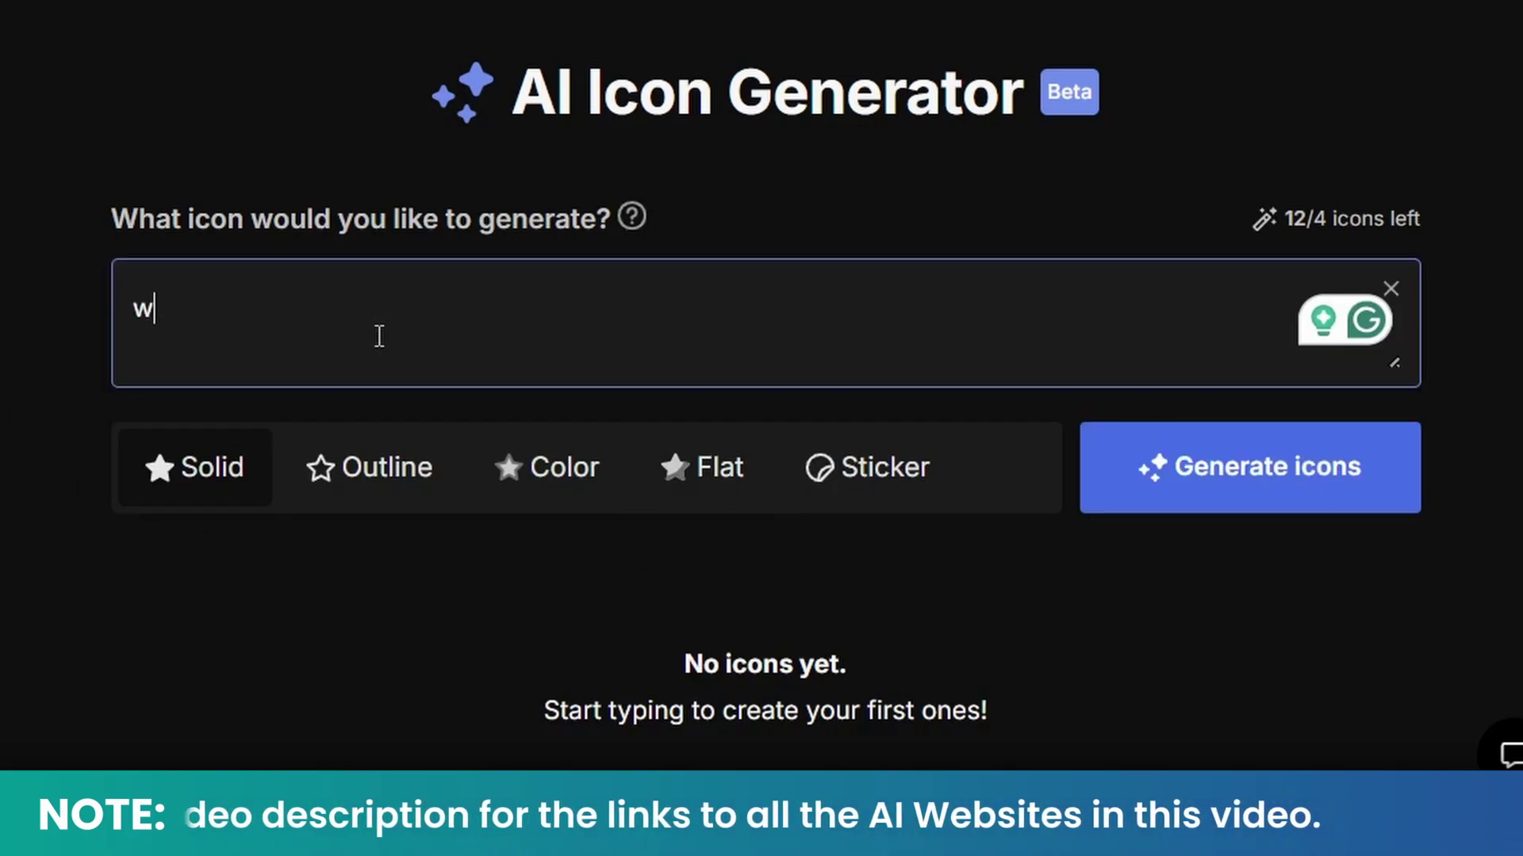
type("allet wi")
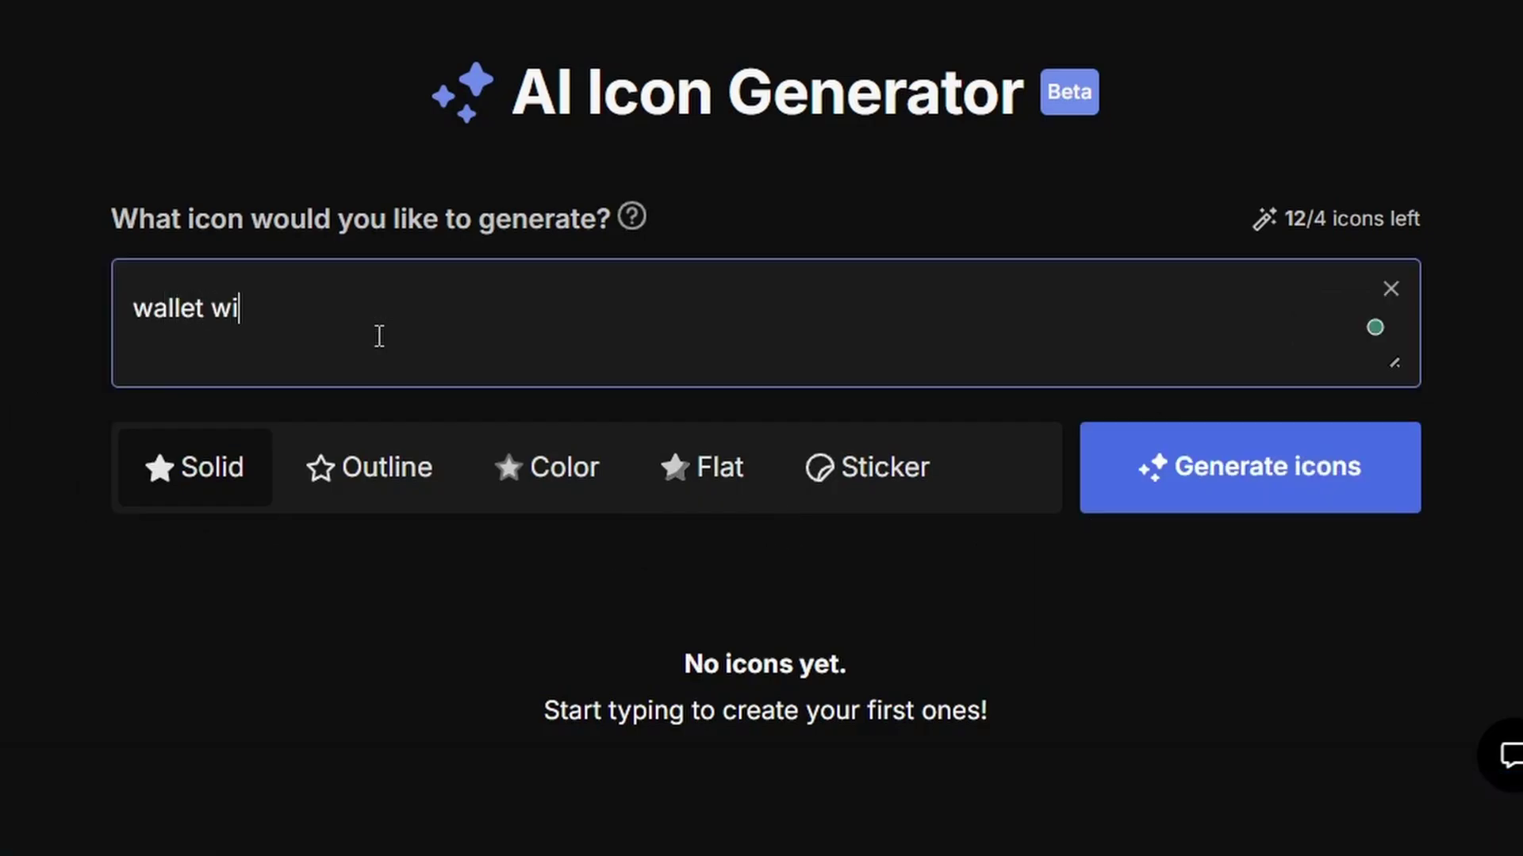
type("th money inside")
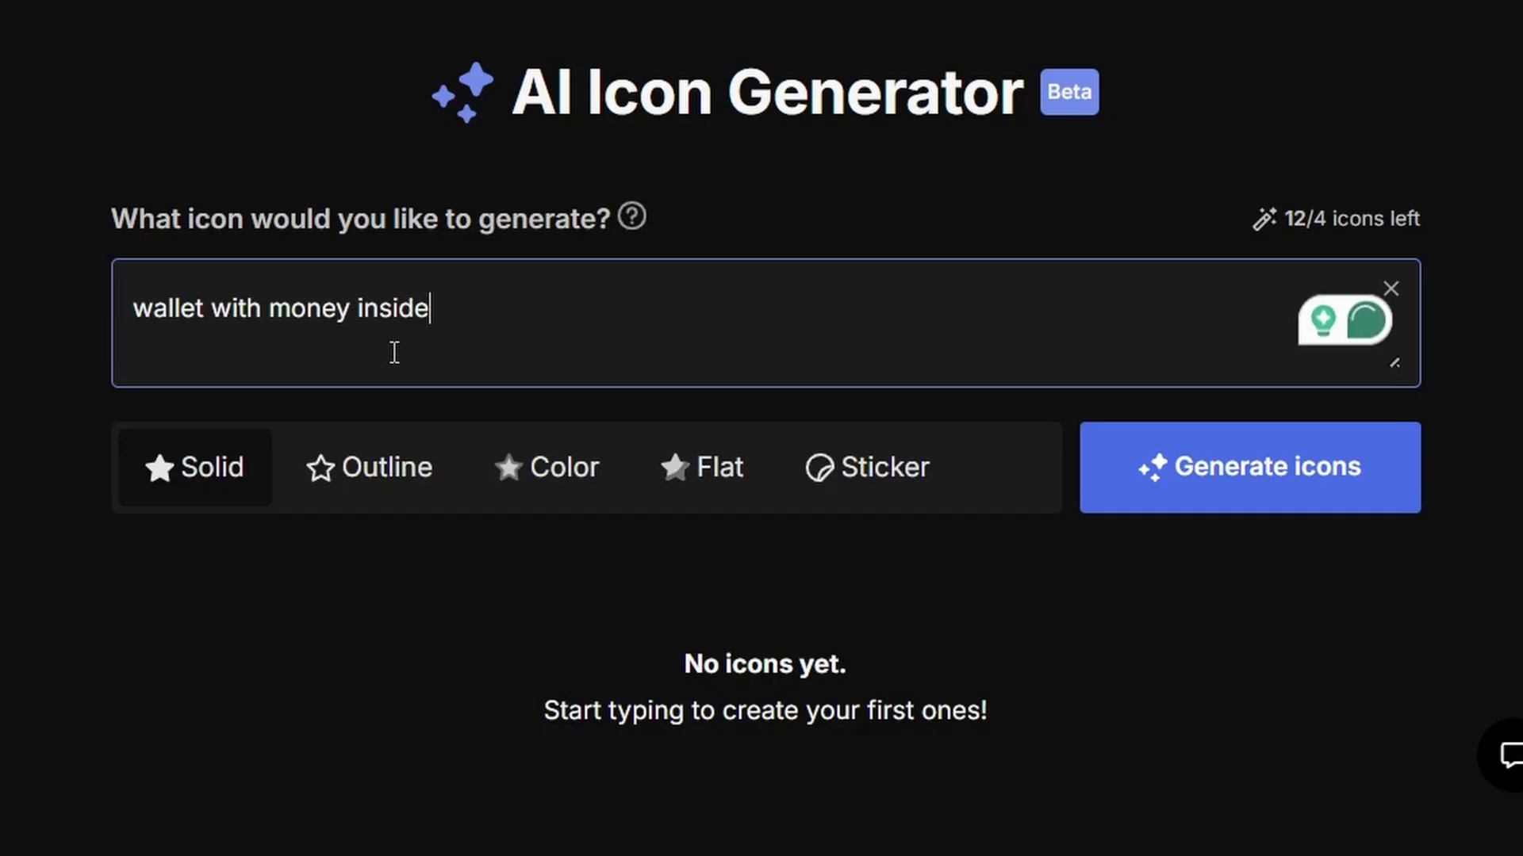
left_click(567, 476)
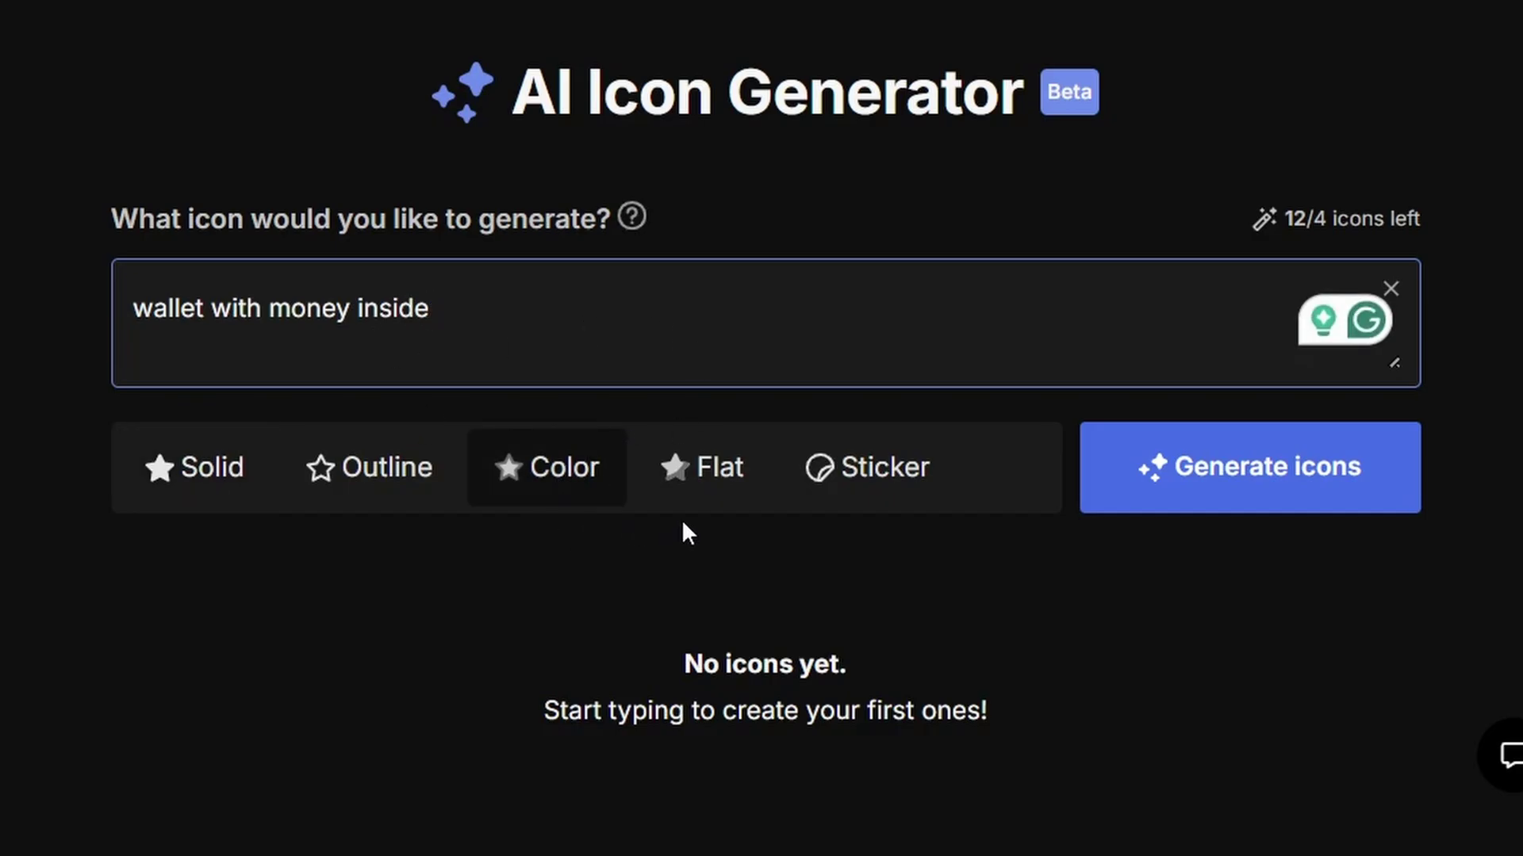
left_click(1258, 493)
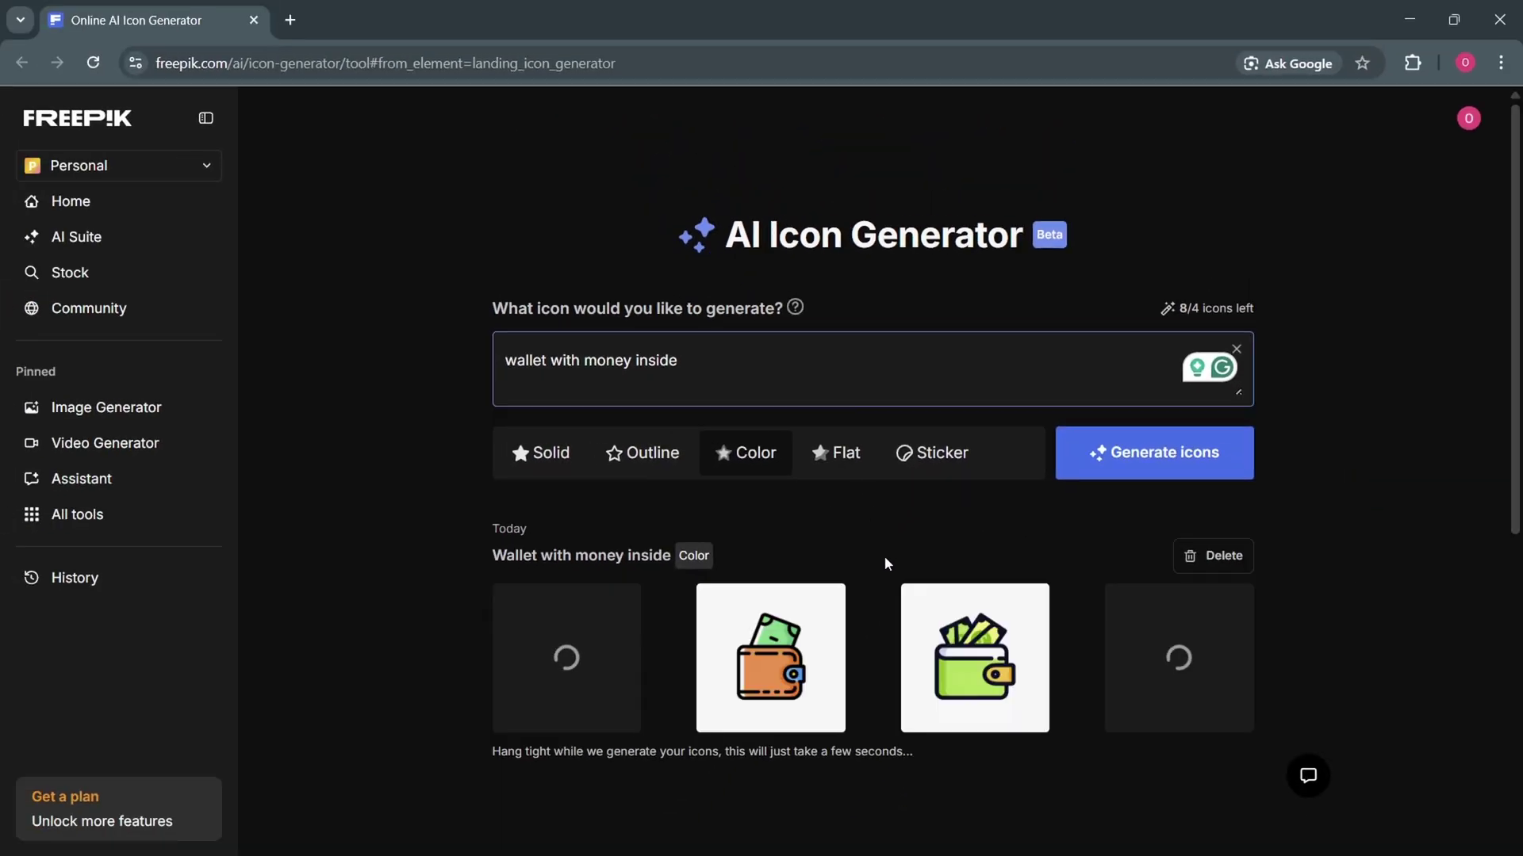
mouse_move(929, 635)
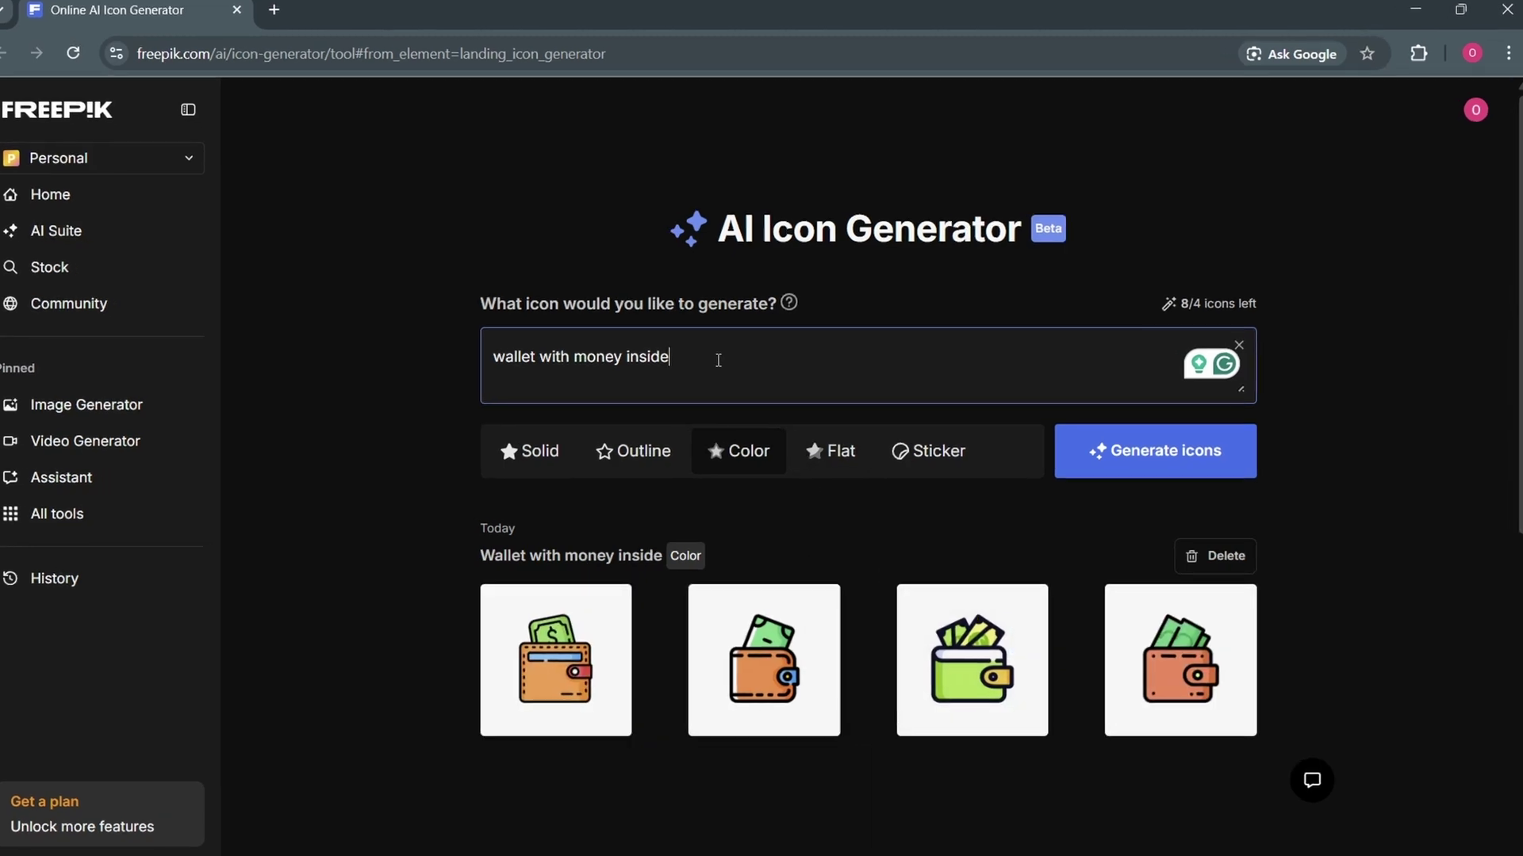
Extend the prompt with 'in blue and red' and generate a new set of wallet icons.
type("in")
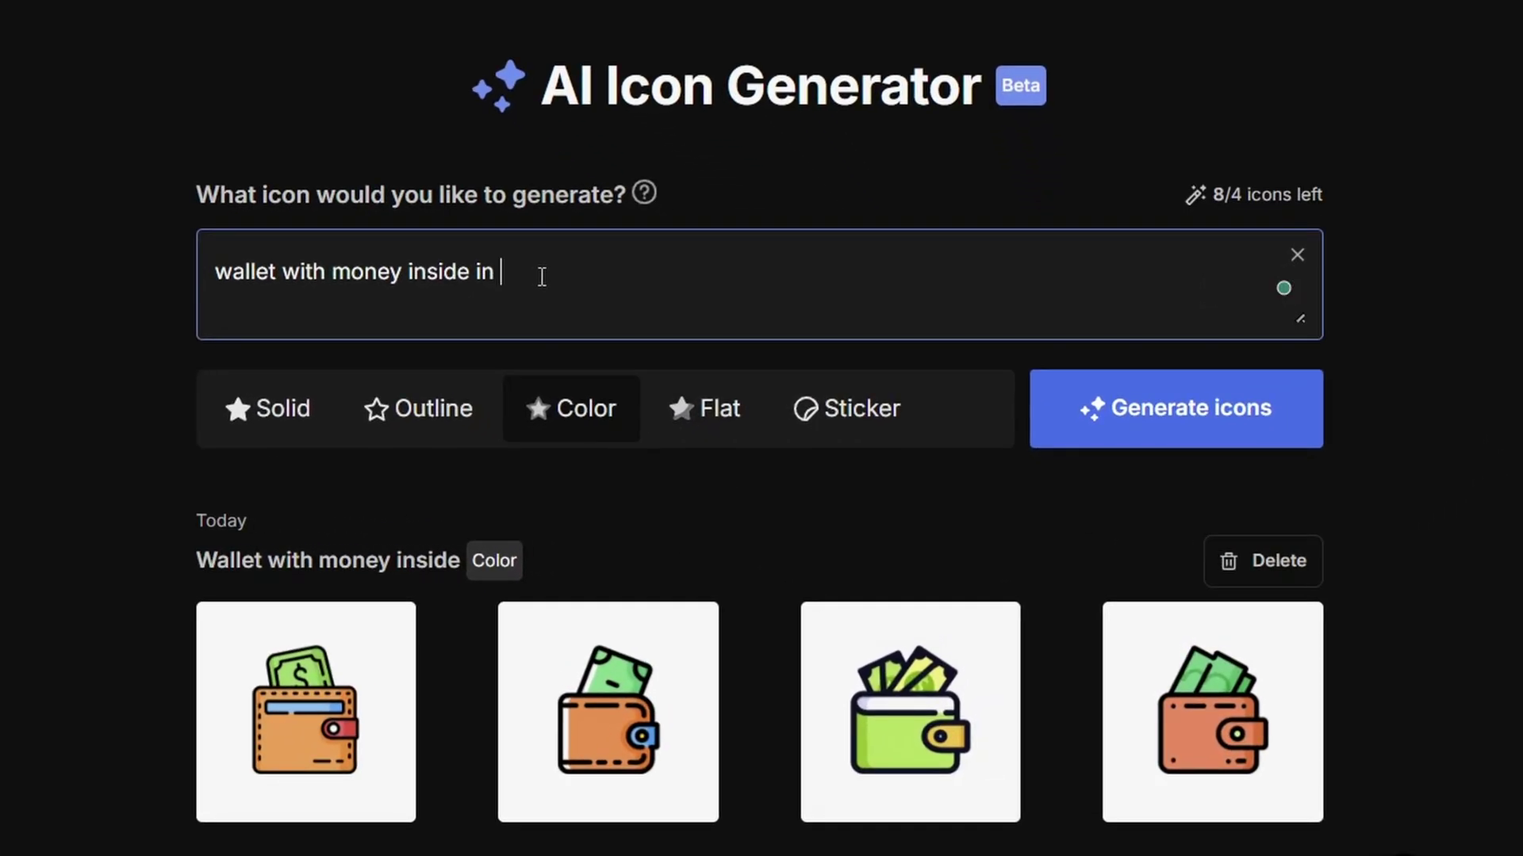
type(" blue and re")
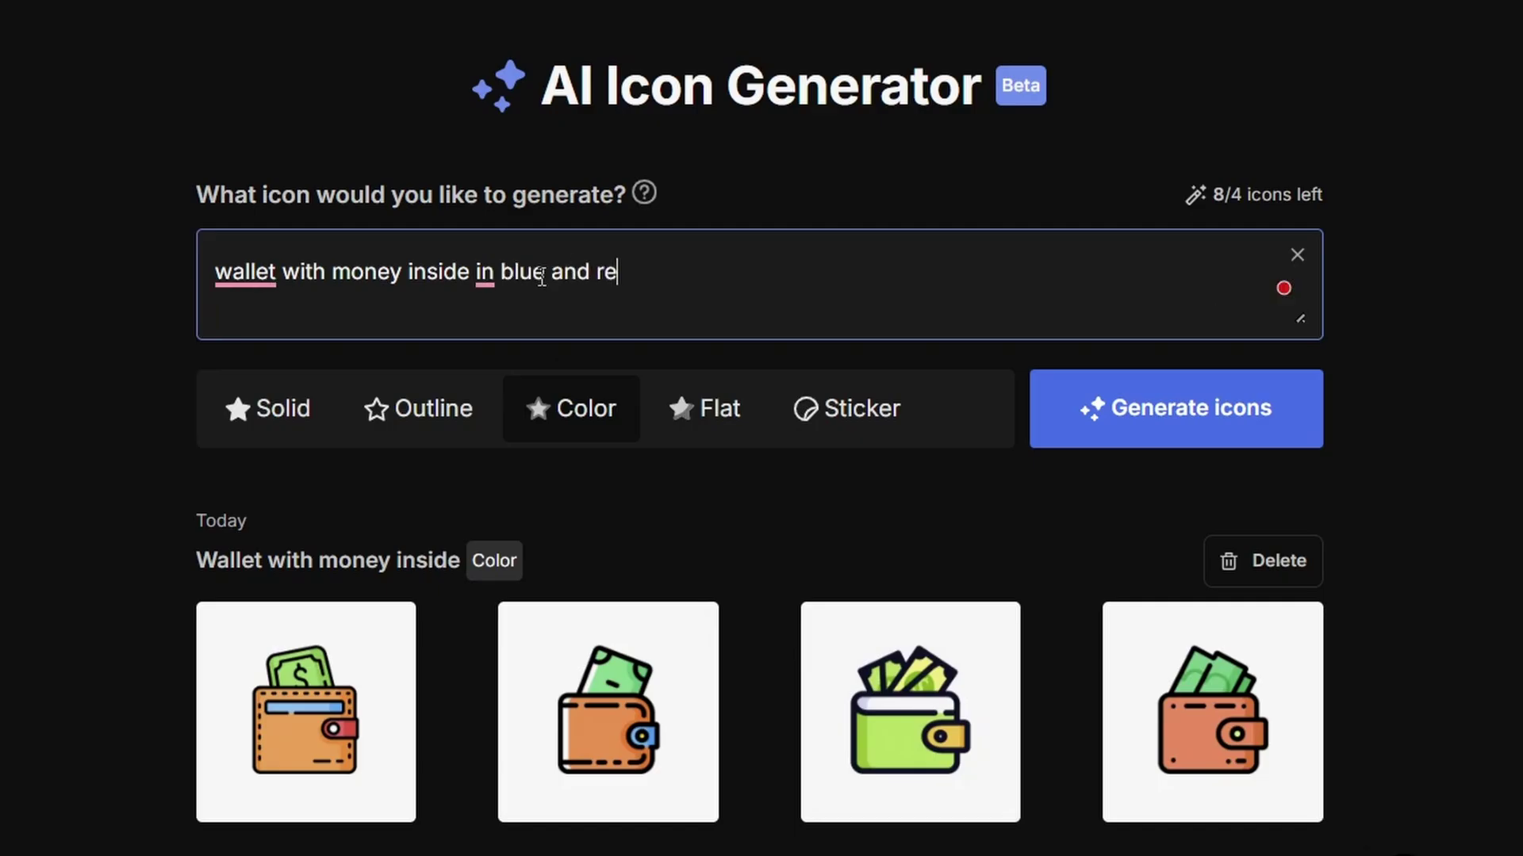
key("Return")
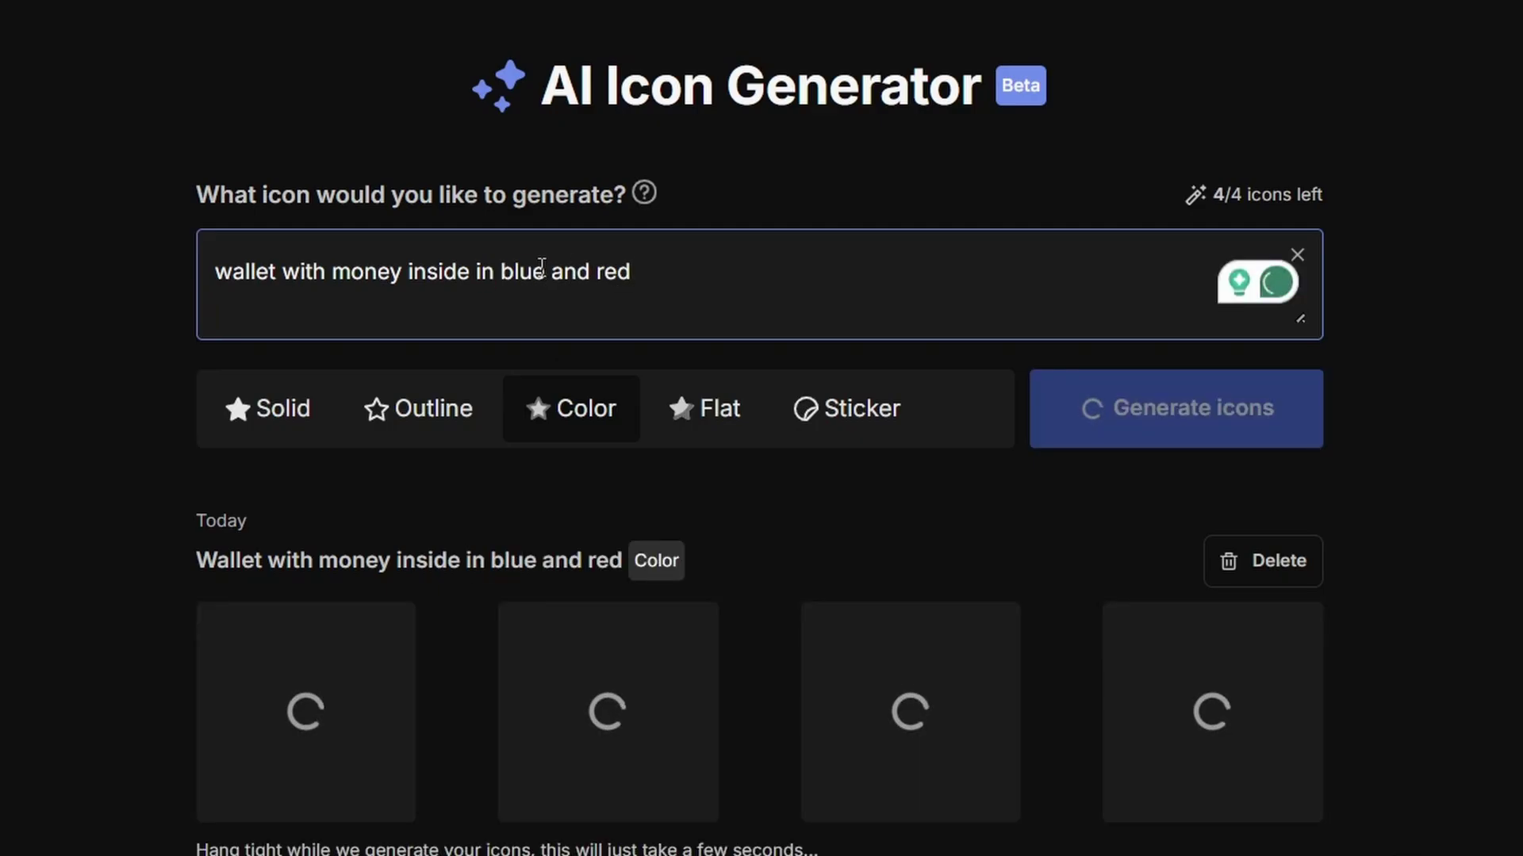
scroll(516, 274, "down", 2)
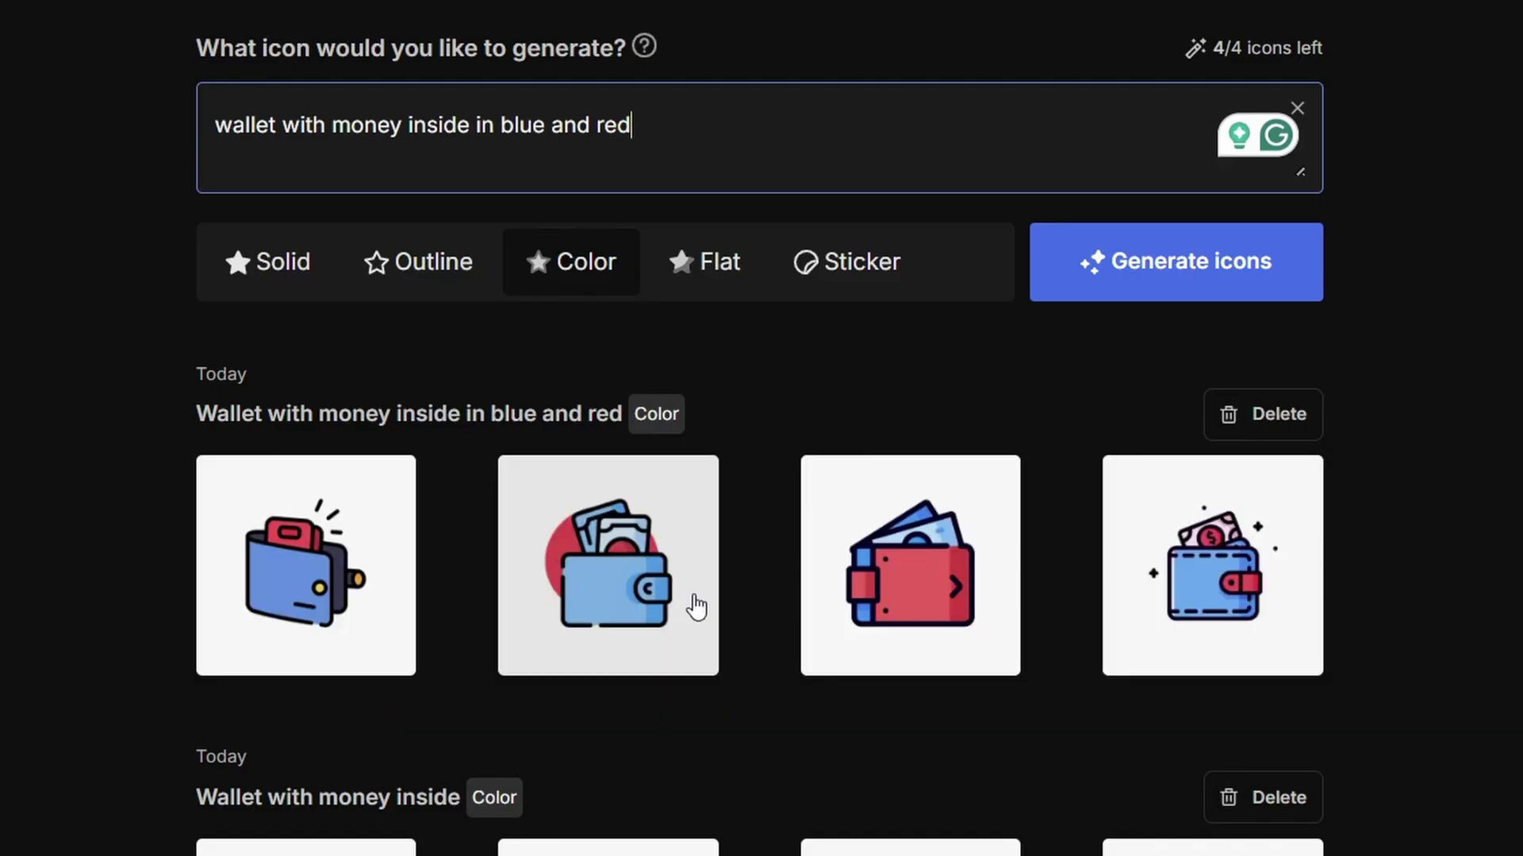
scroll(780, 687, "up", 2)
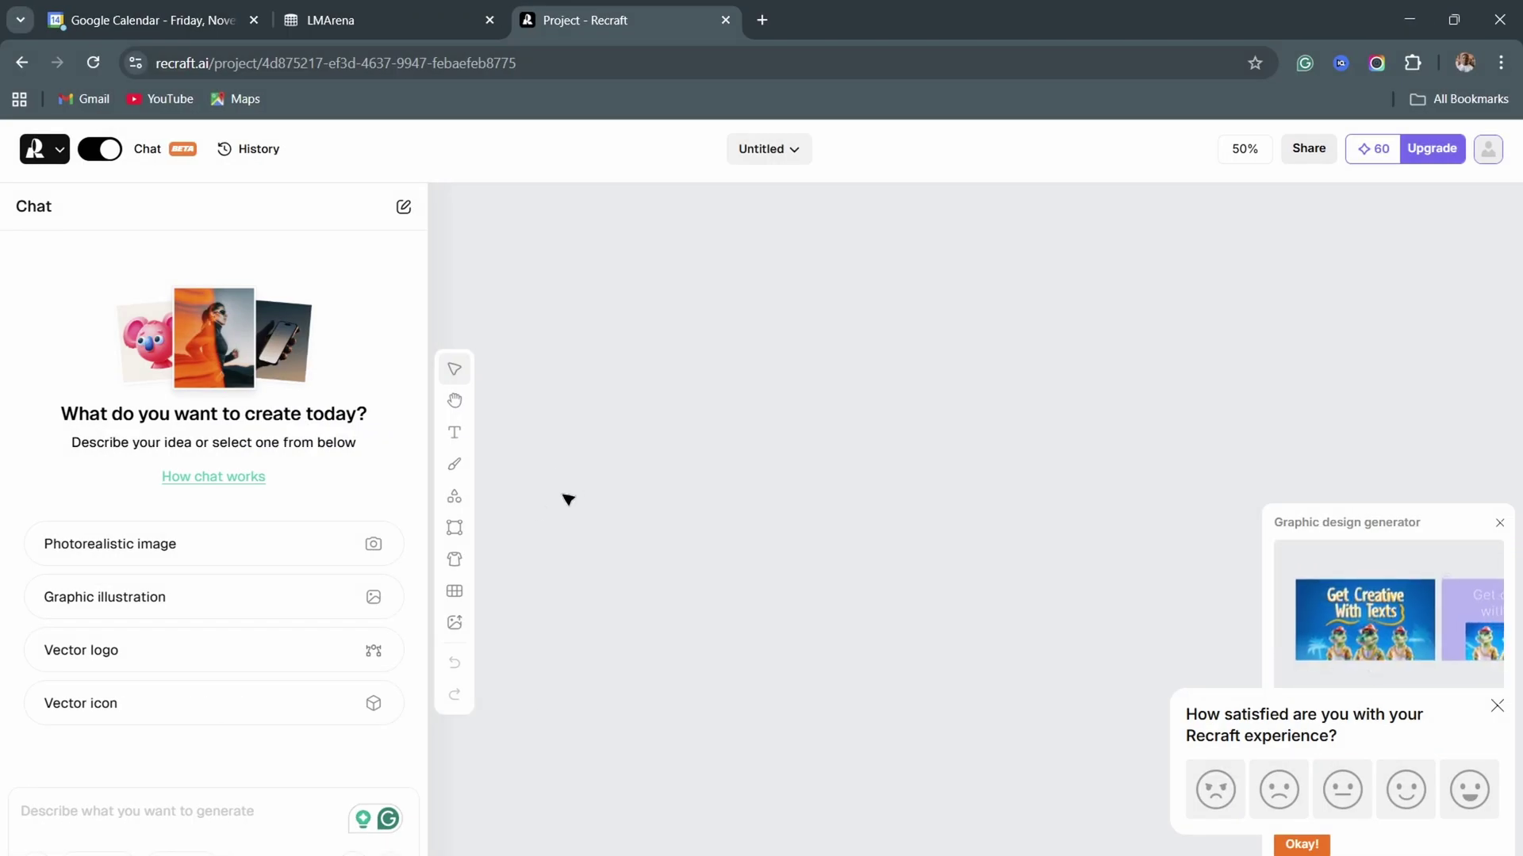
Request 'a person sitting infront of a computer' in the Vector art style.
left_click(105, 822)
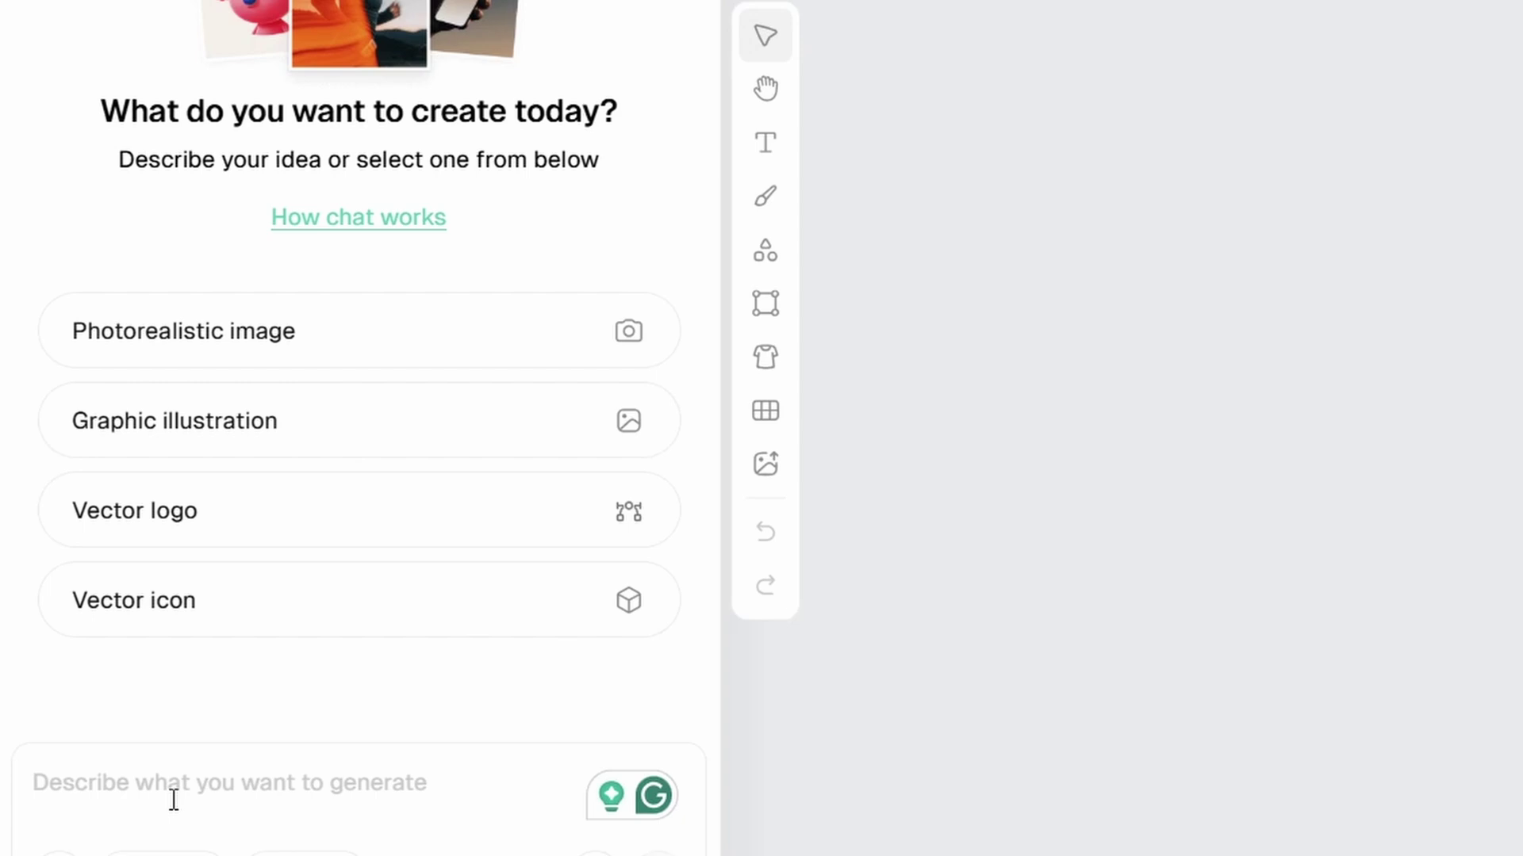
type("a person sitting infrom")
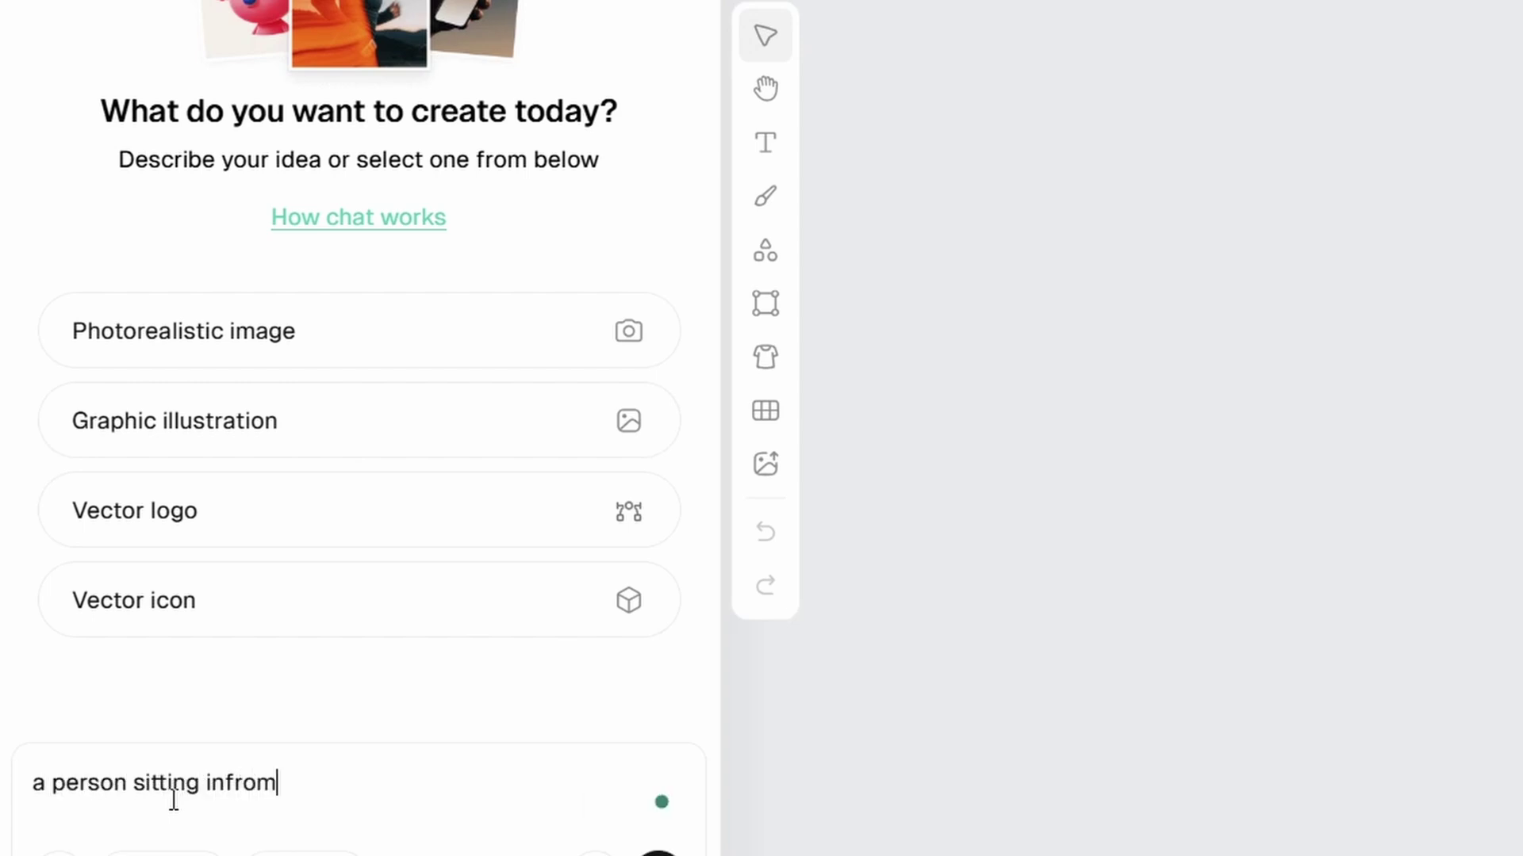
type("nto f")
key("BackSpace")
key("BackSpace")
key("BackSpace")
type("a computer")
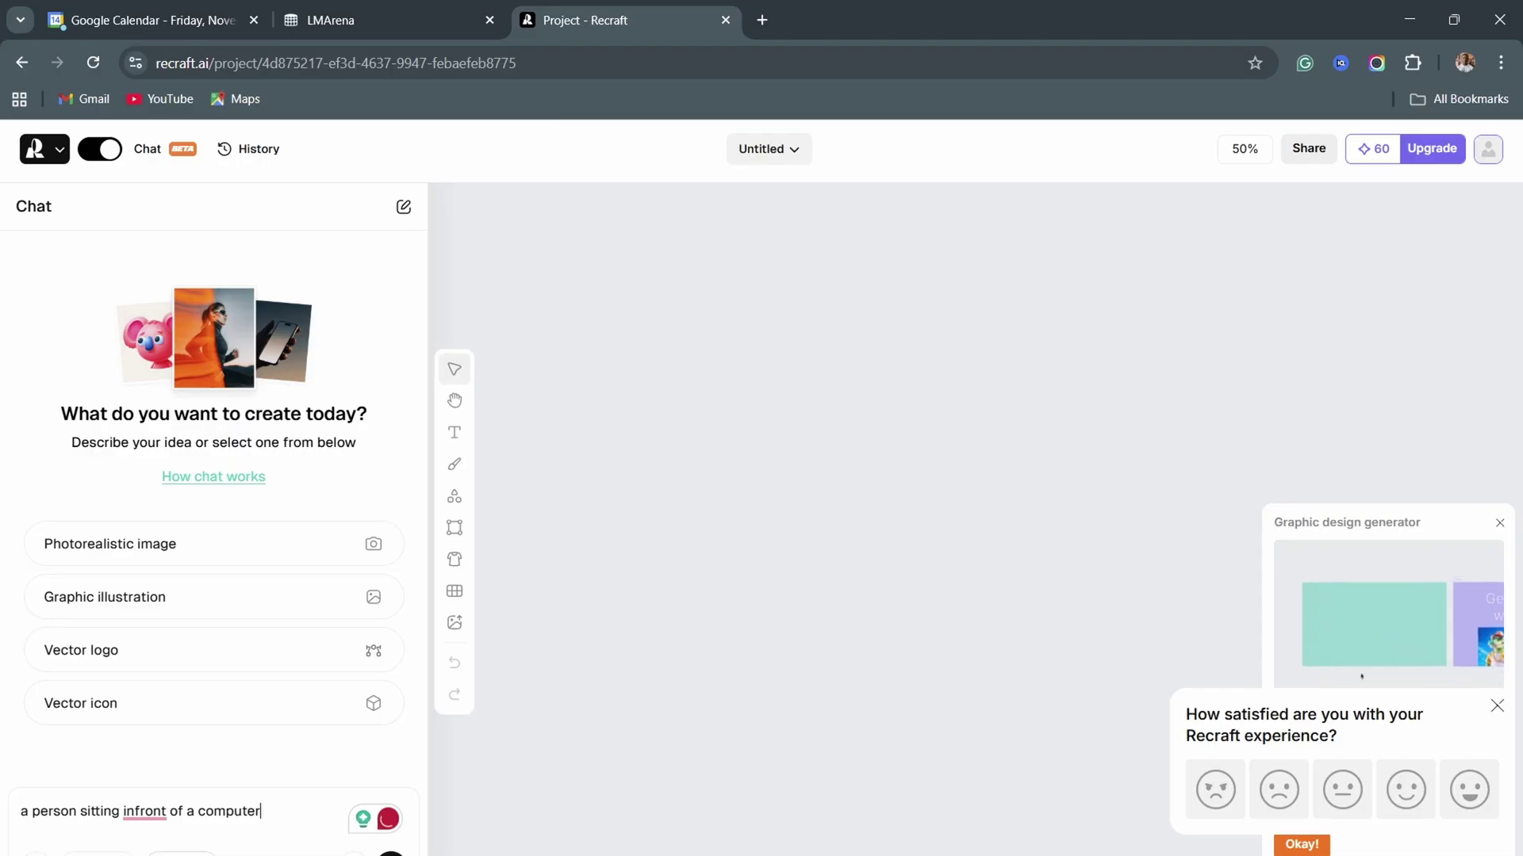
left_click(137, 854)
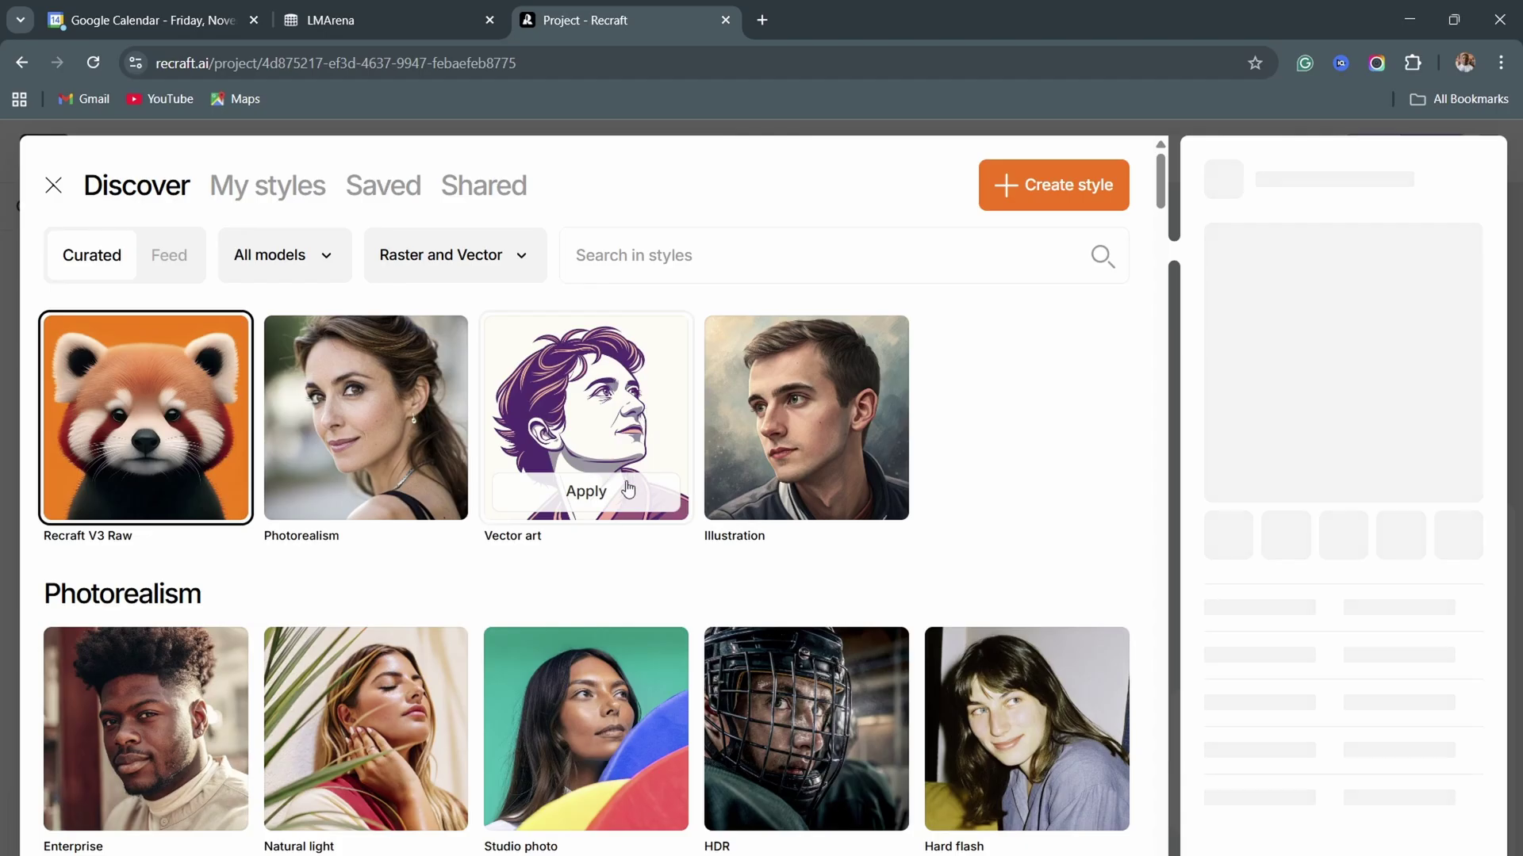
left_click(605, 498)
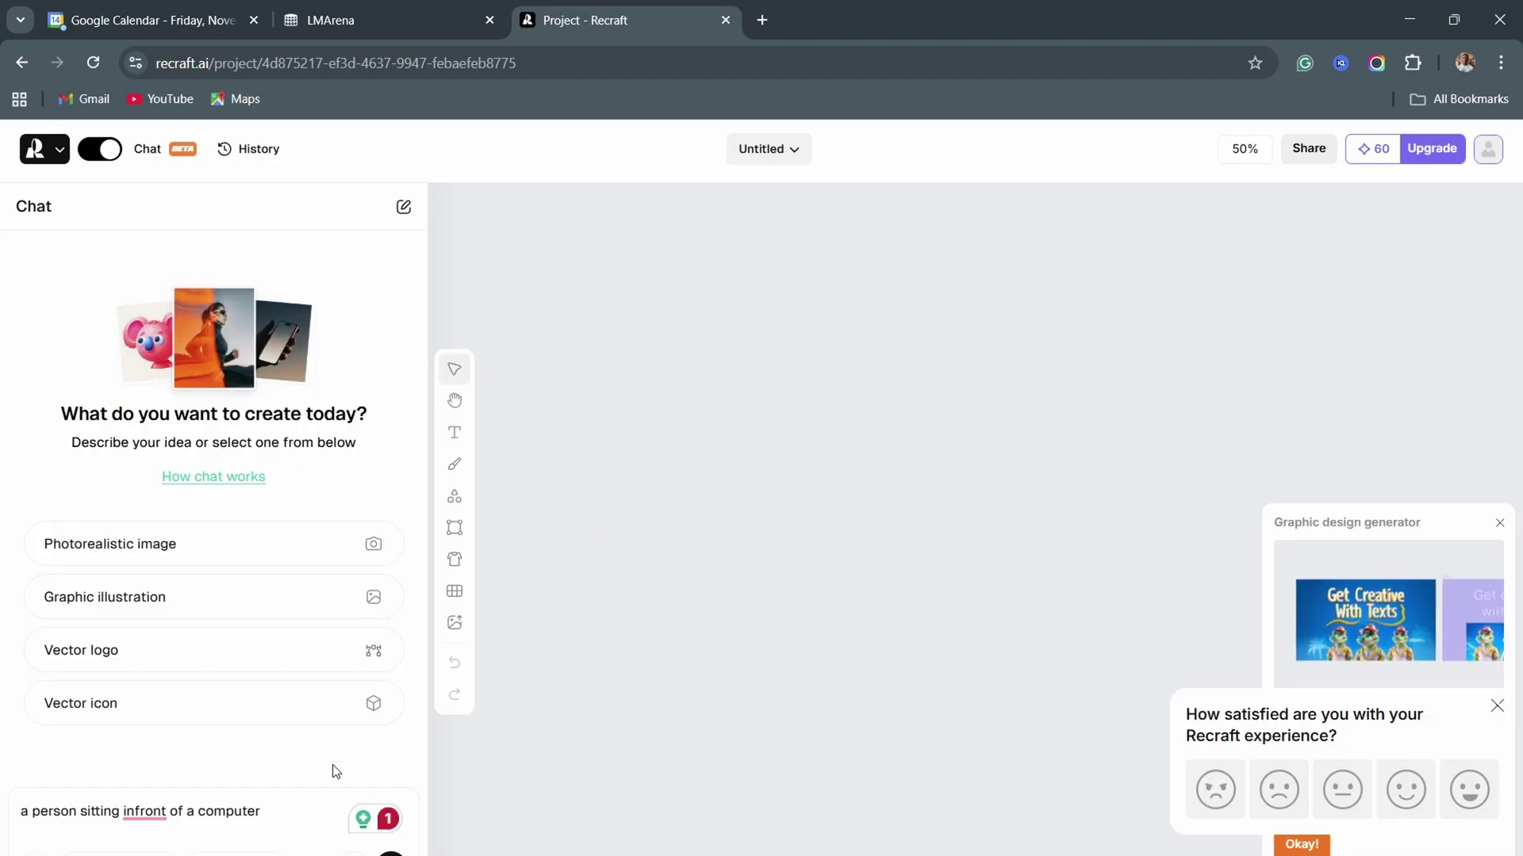
key("Return")
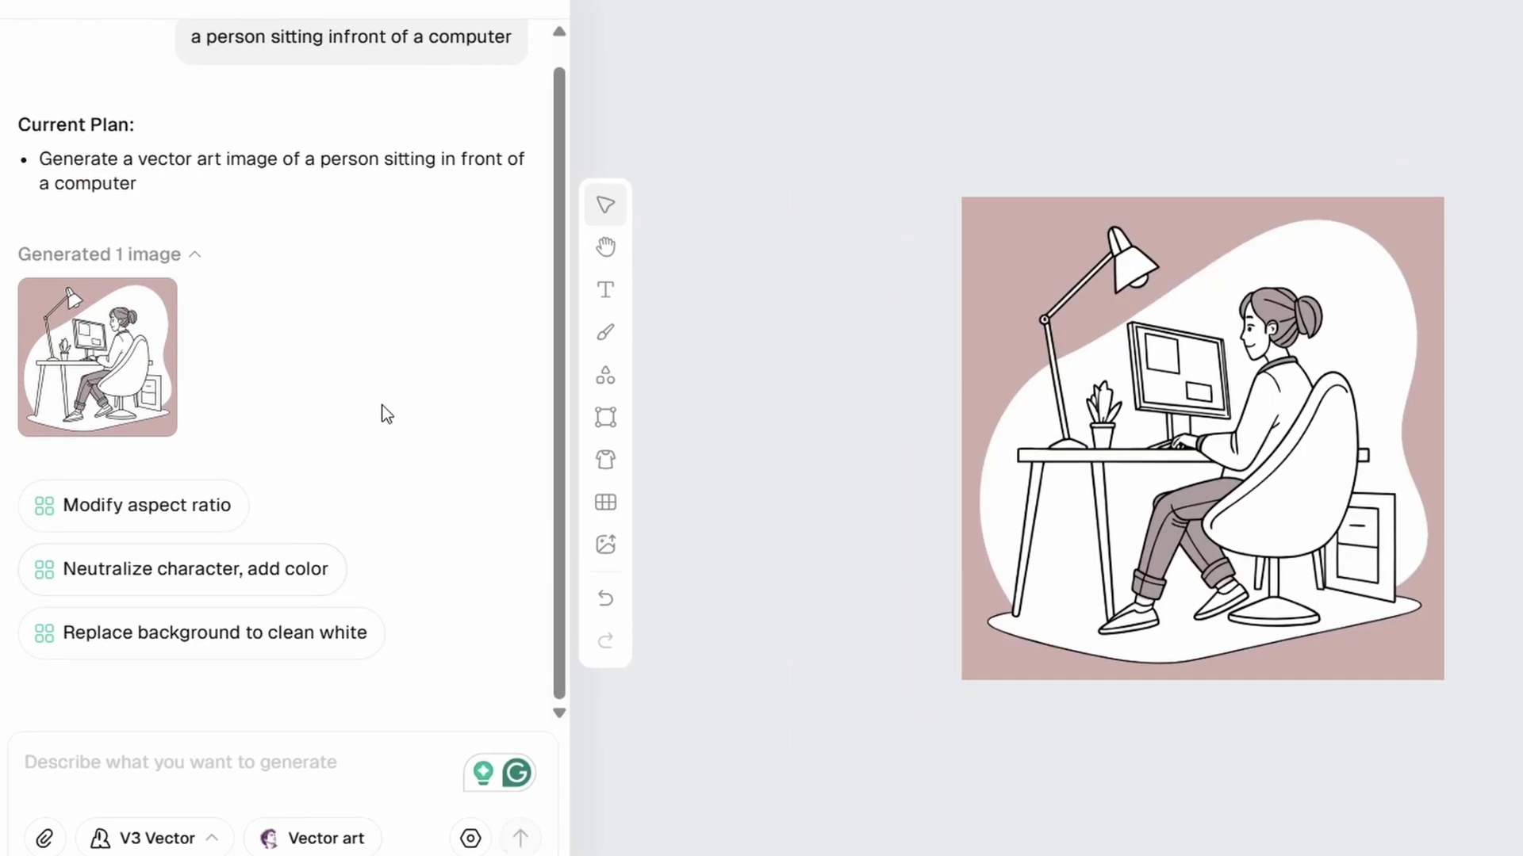
Discard the drafted edit request and switch the generation style to Illustration.
left_click(288, 575)
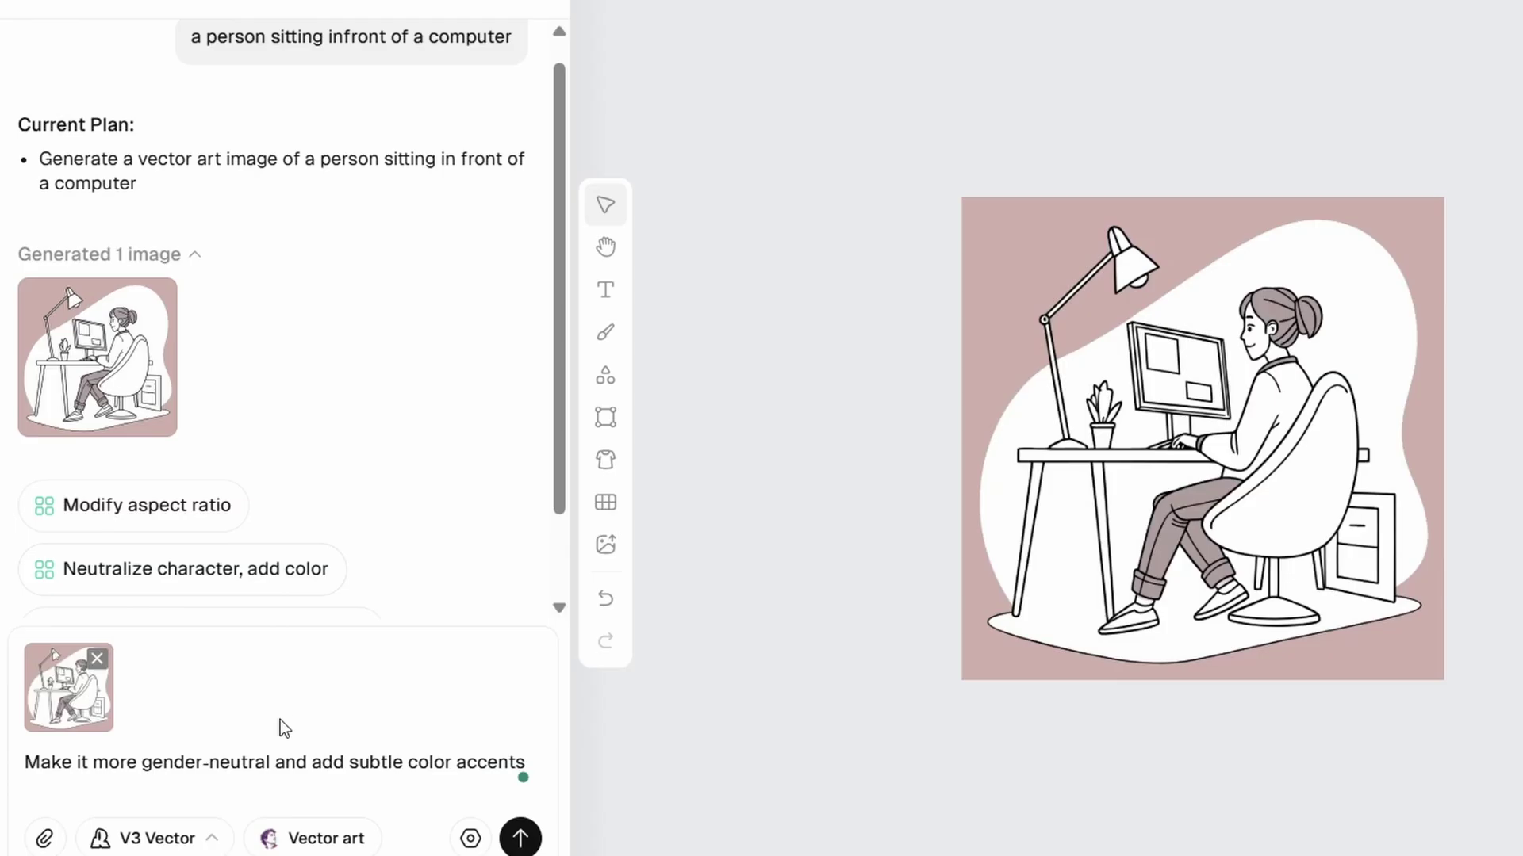
left_click(269, 839)
left_click(248, 839)
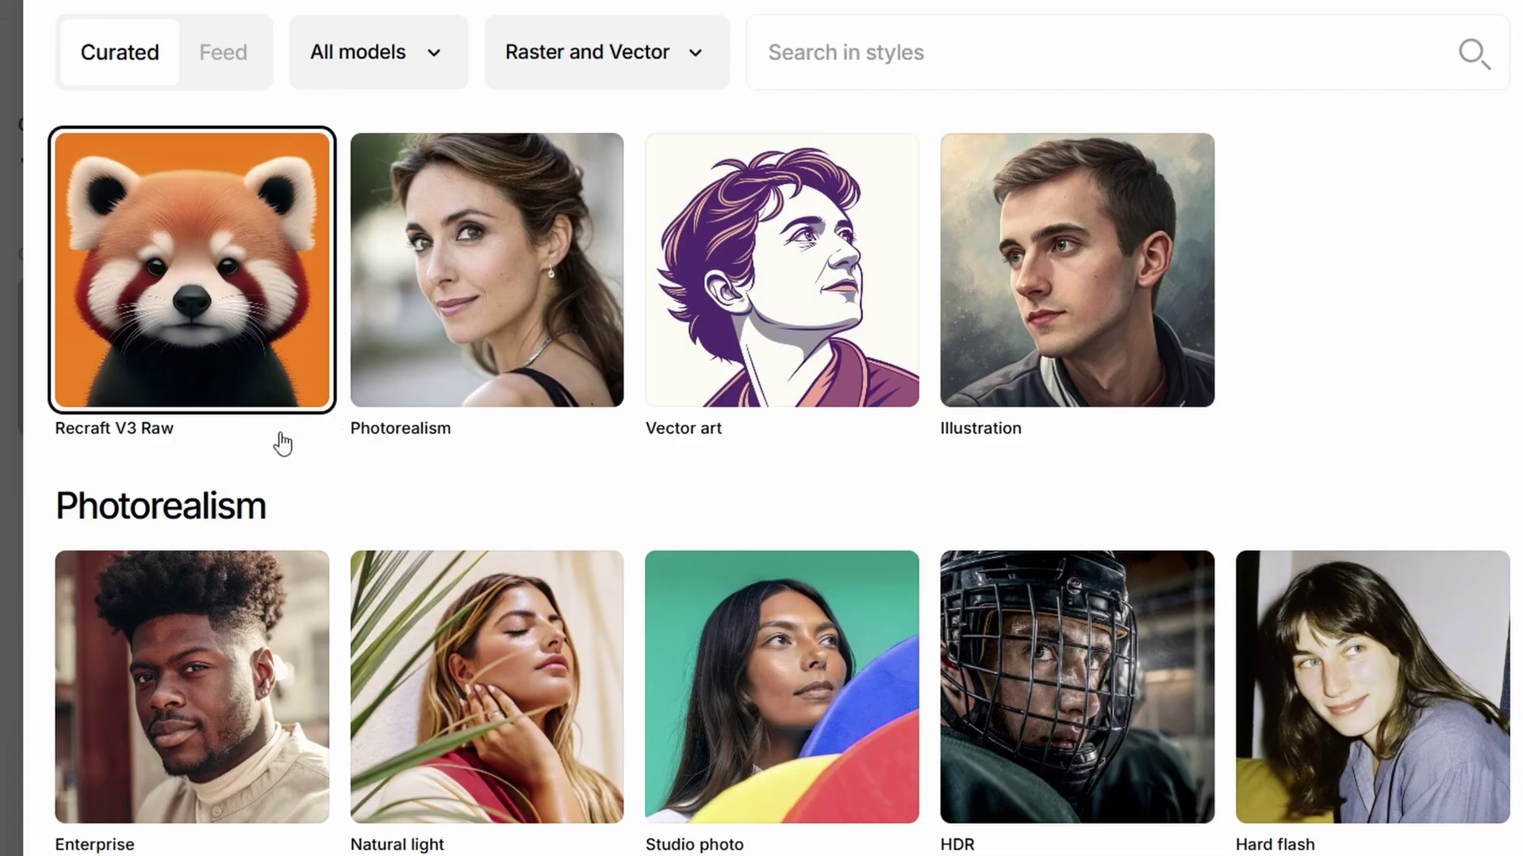
left_click(1067, 367)
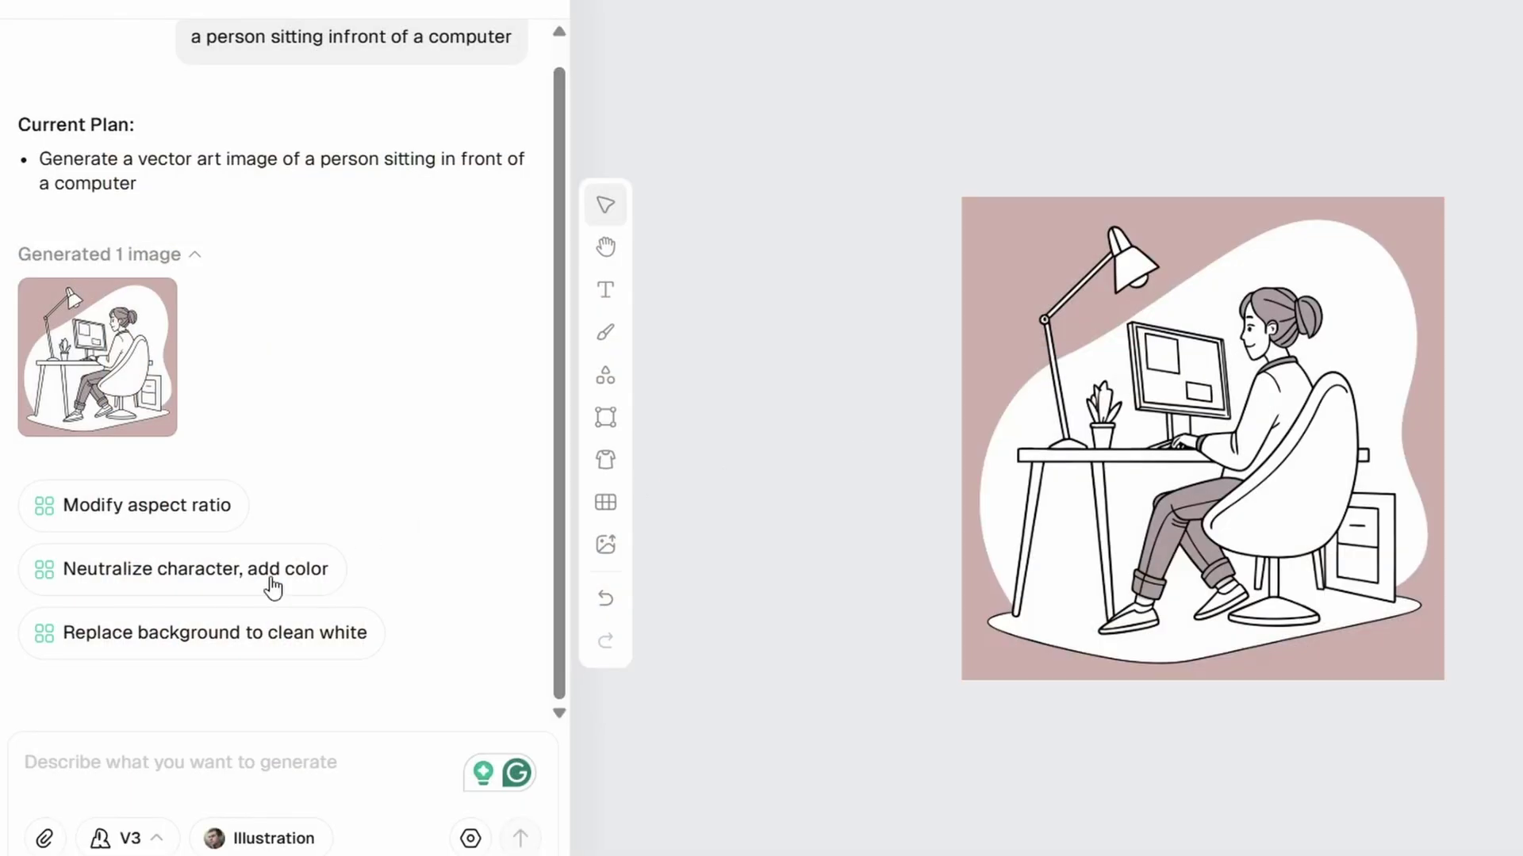
Copy the earlier person-at-computer prompt into the prompt box and generate again.
scroll(232, 70, "up", 1)
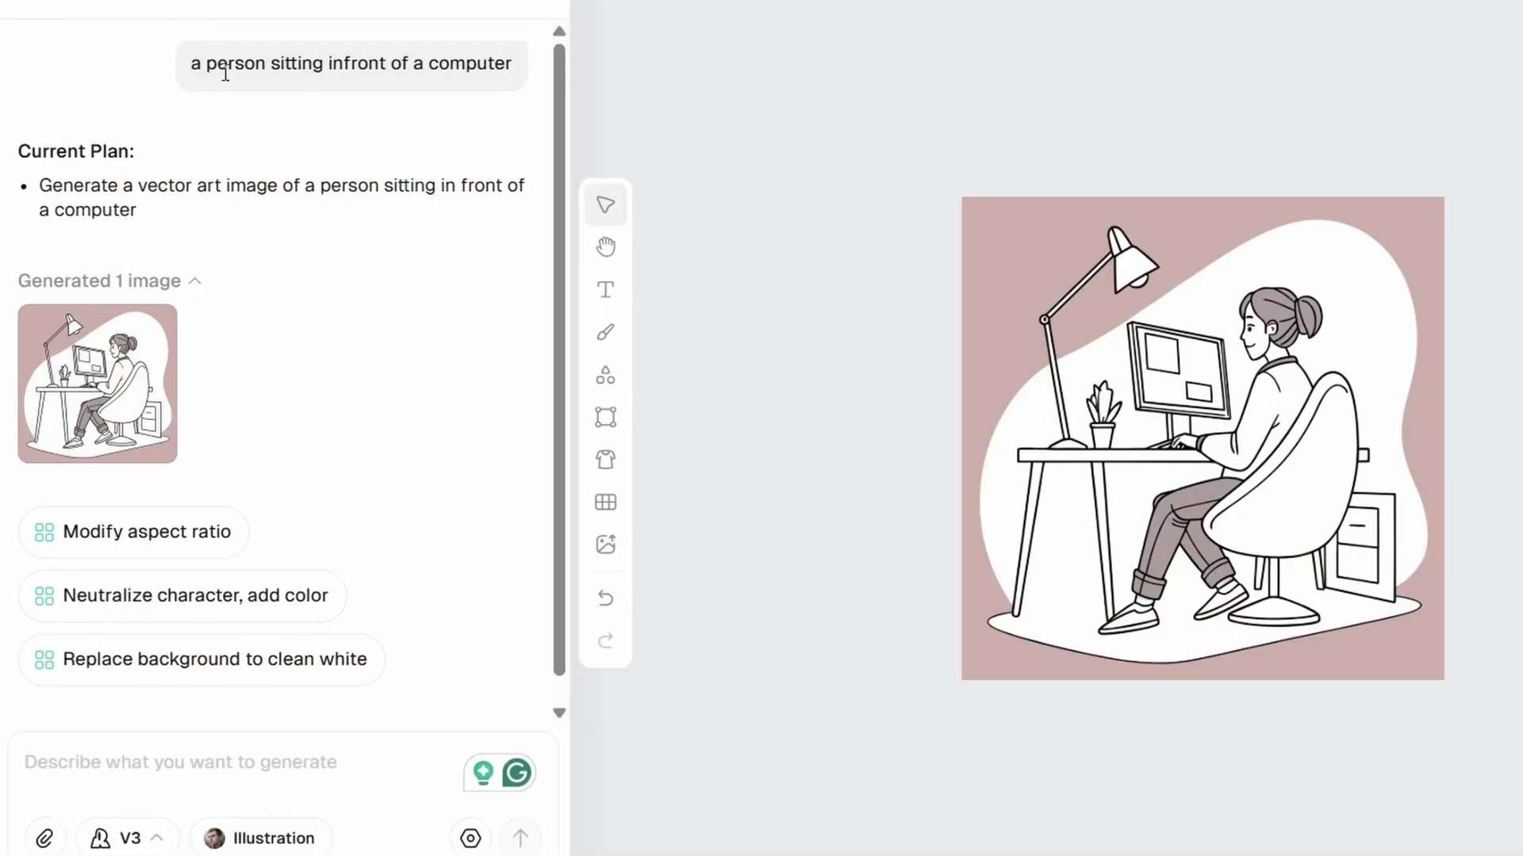
left_click_drag(206, 63, 544, 94)
left_click(209, 752)
type("a person sitting infront of a computer")
key("Return")
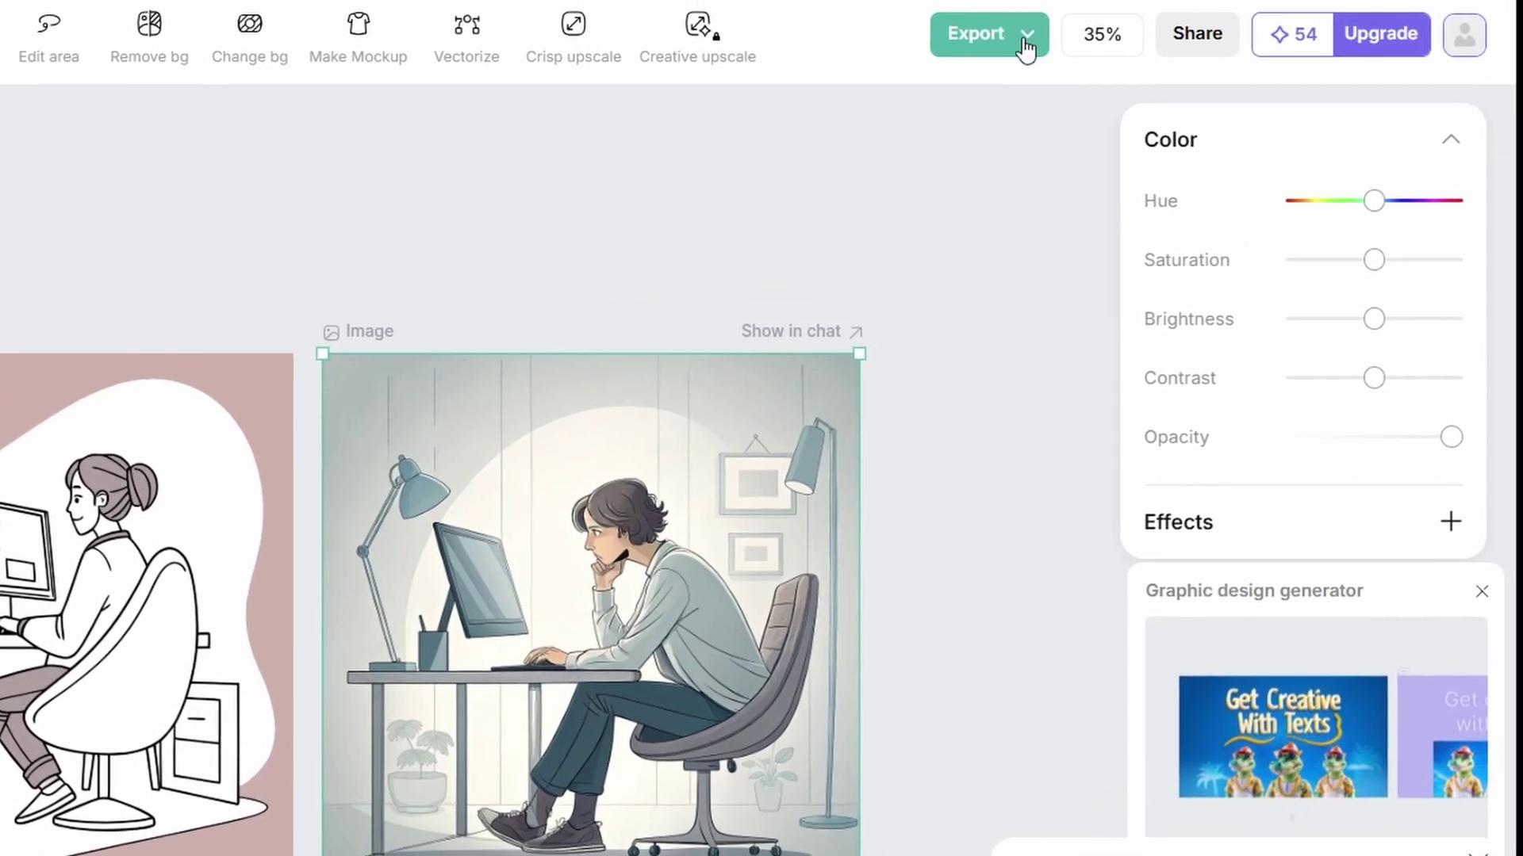
Export the illustrated image as a 512×512 PNG to the Downloads folder.
left_click(1035, 32)
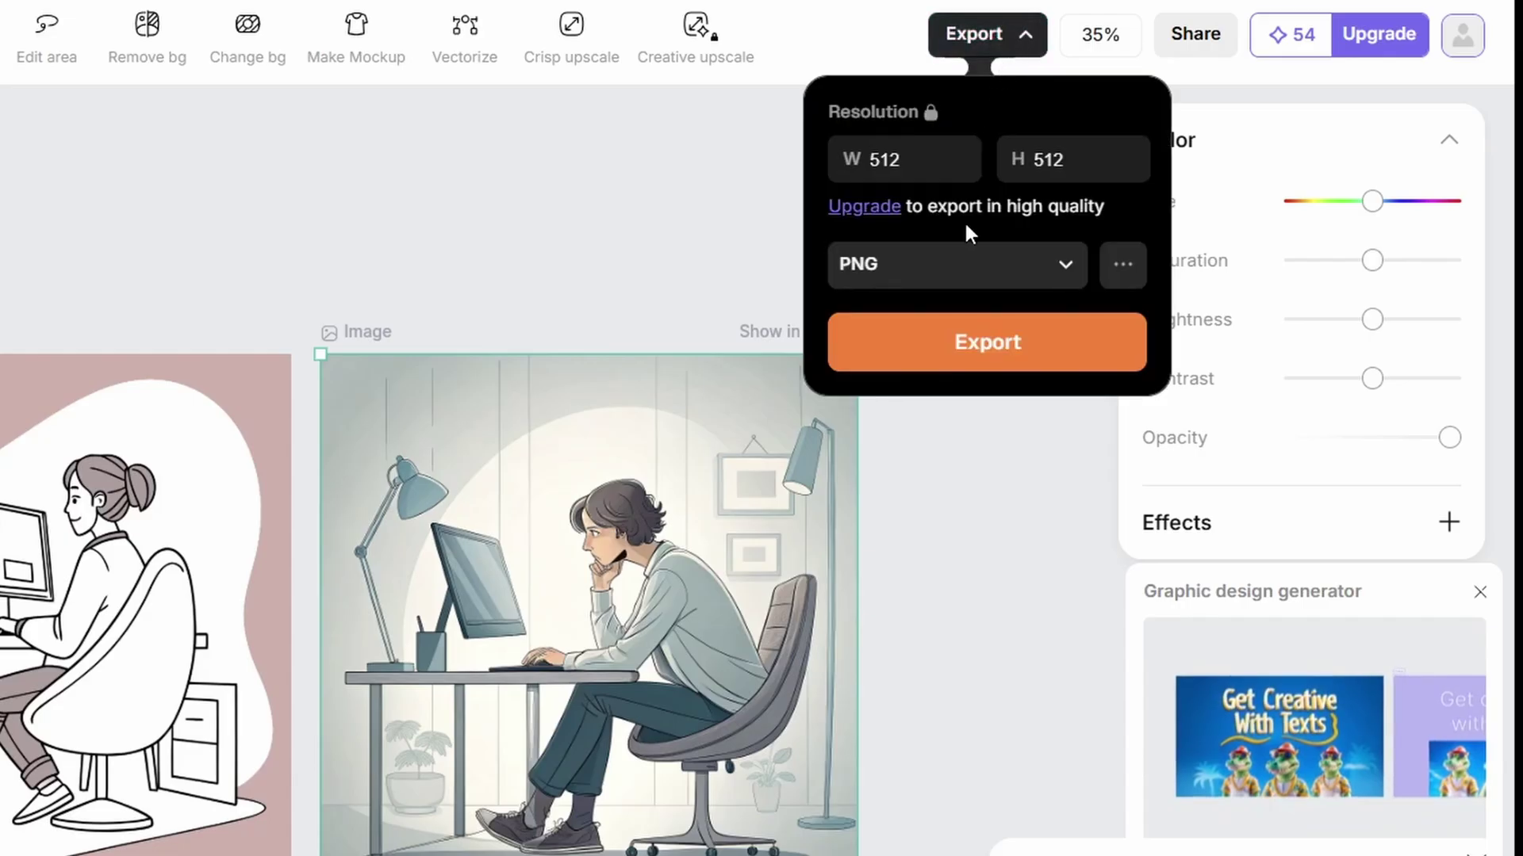
left_click(1066, 267)
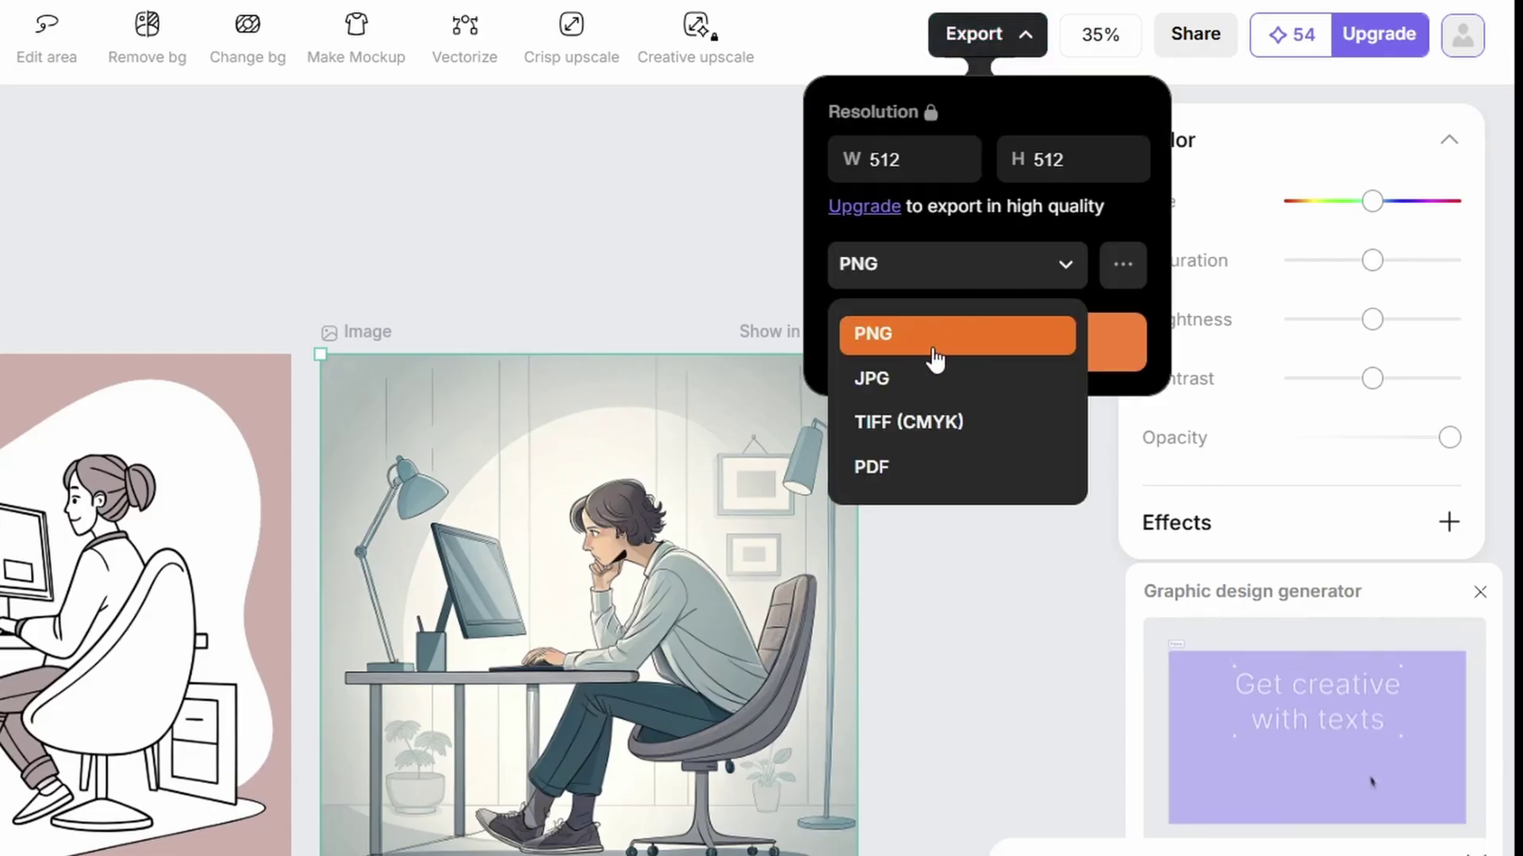
left_click(818, 270)
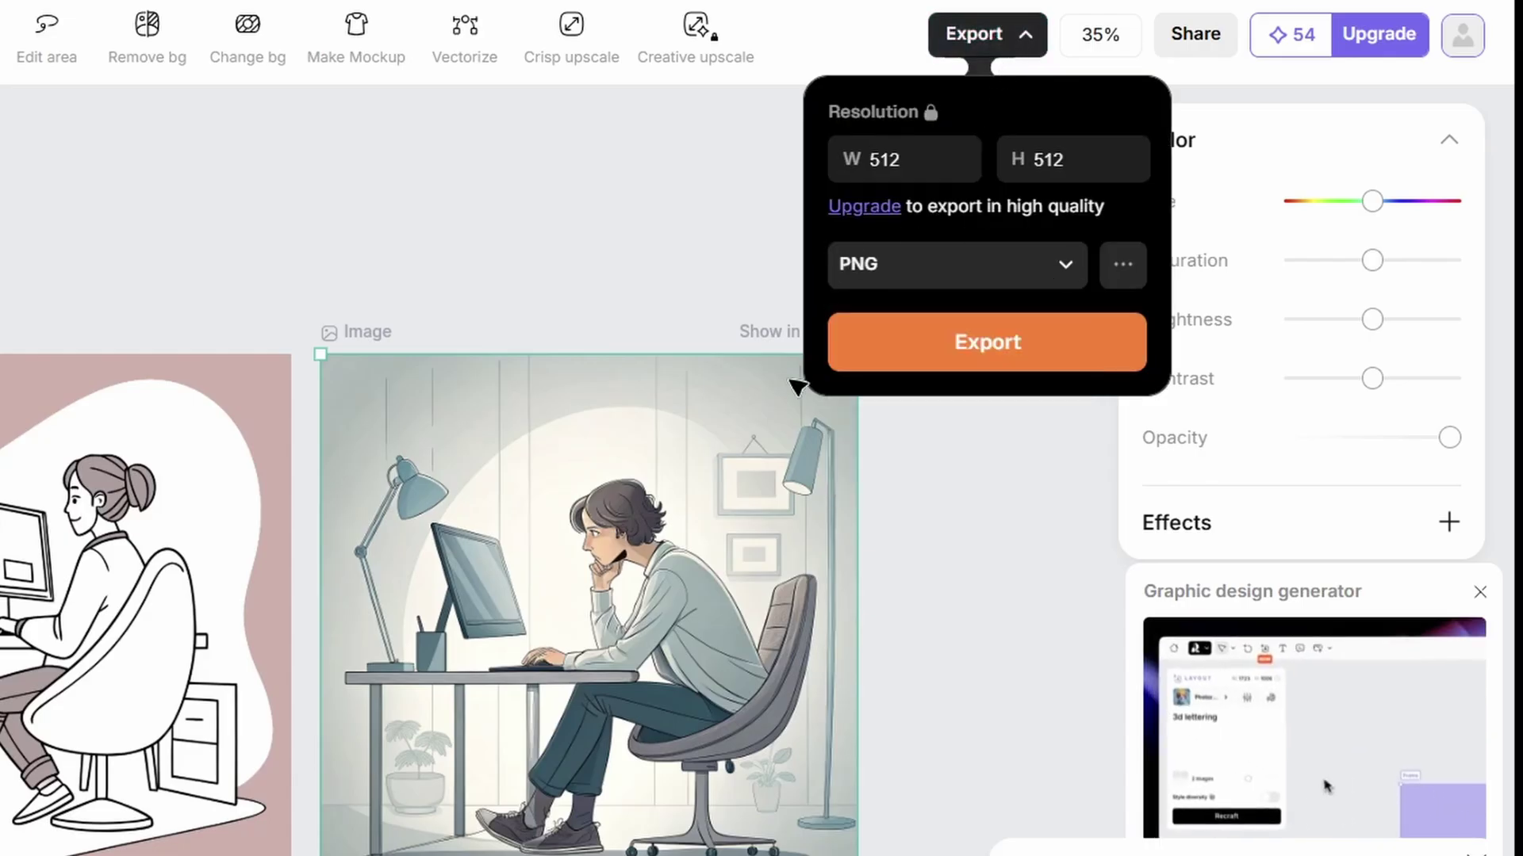
left_click(960, 357)
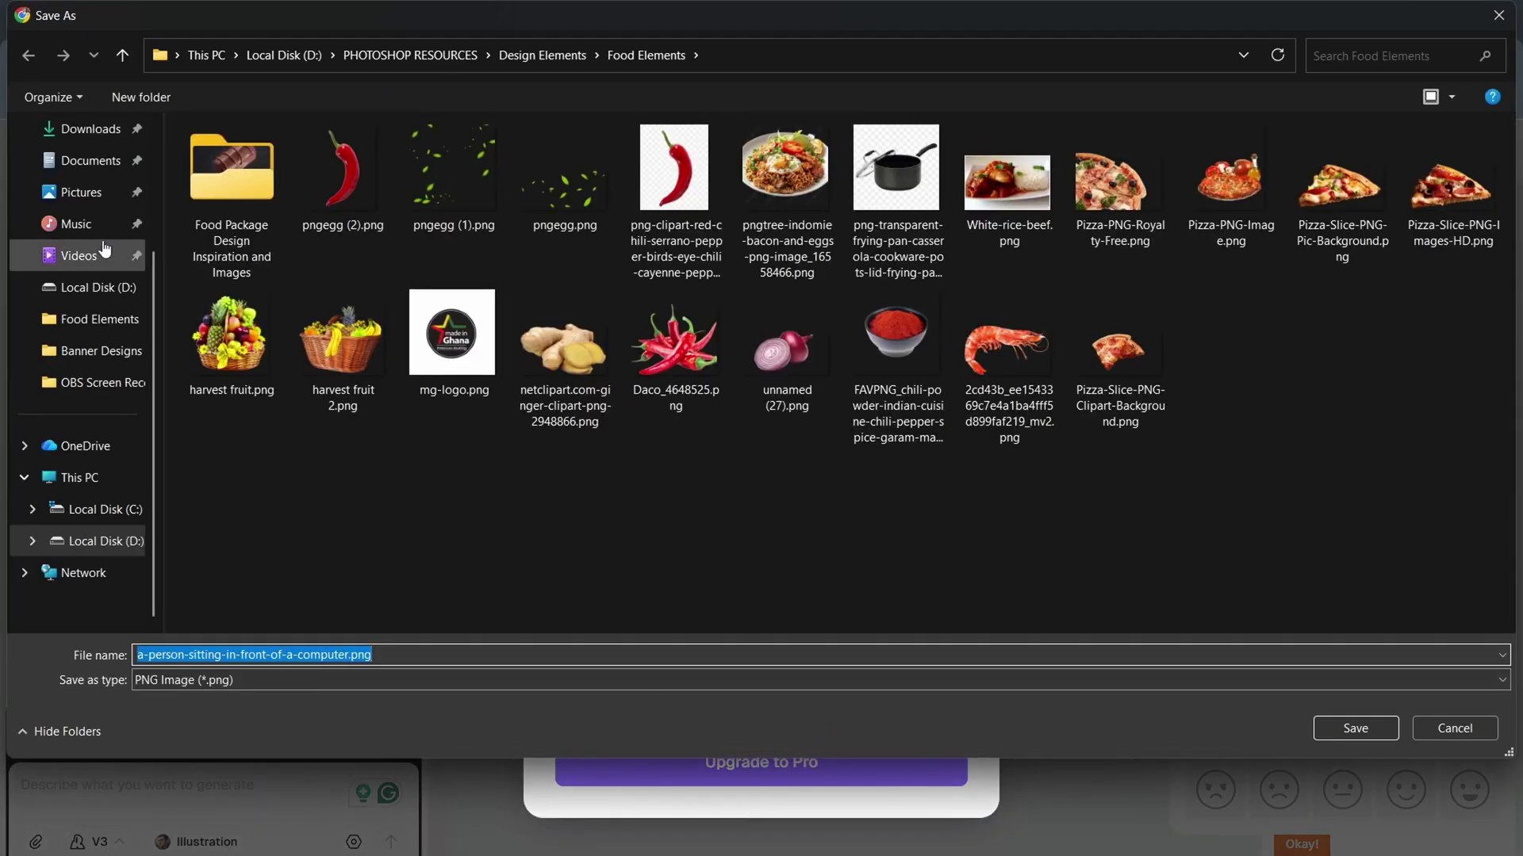
left_click(90, 128)
left_click(1355, 728)
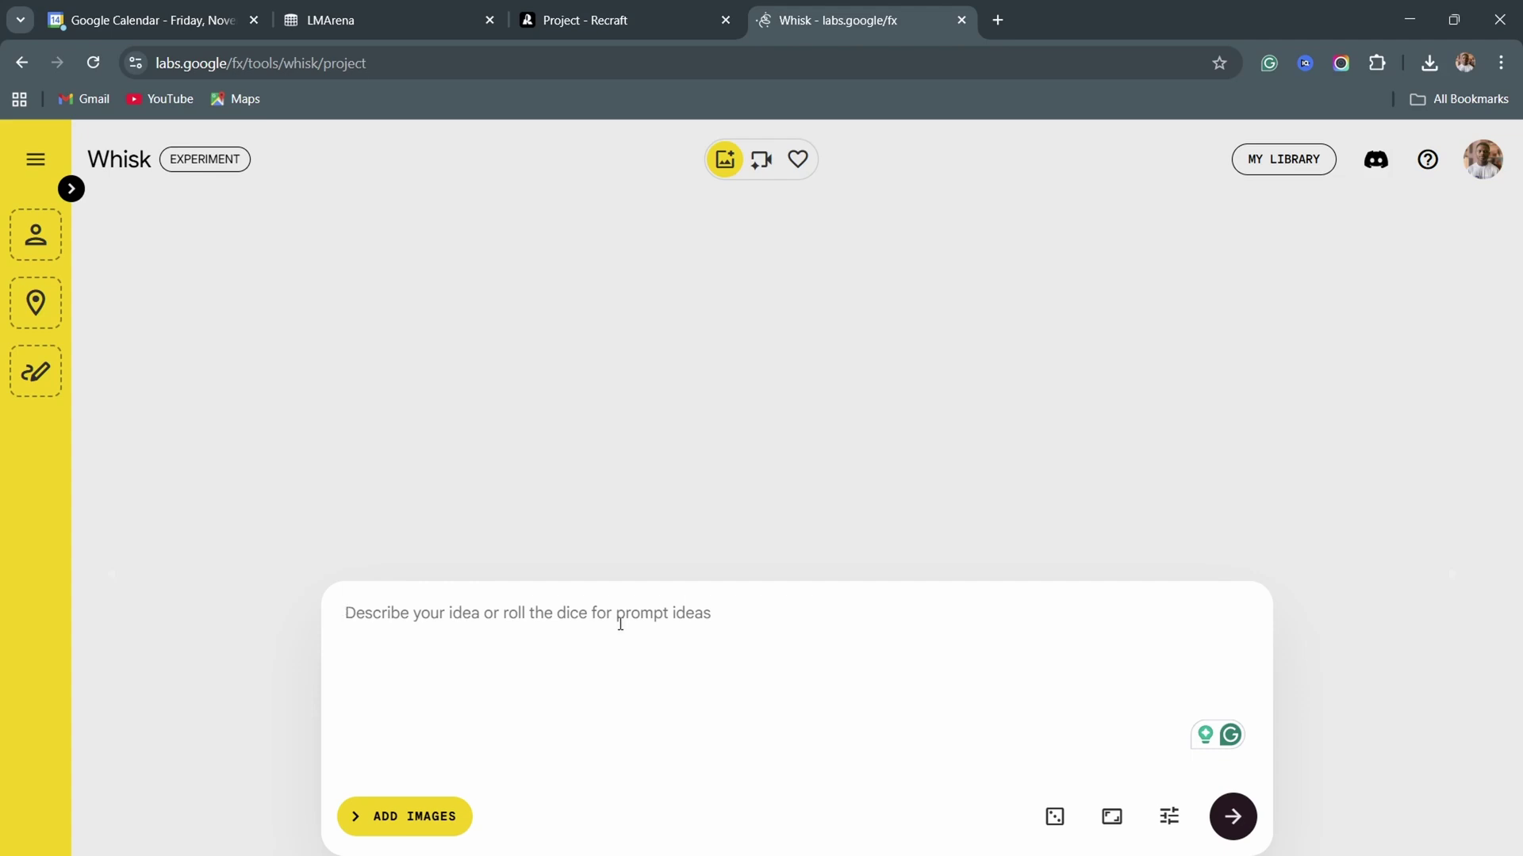
Generate a pair of stethoscope photos in Whisk from the prompt 'an image of a stethoscope'.
type("an image of a stet")
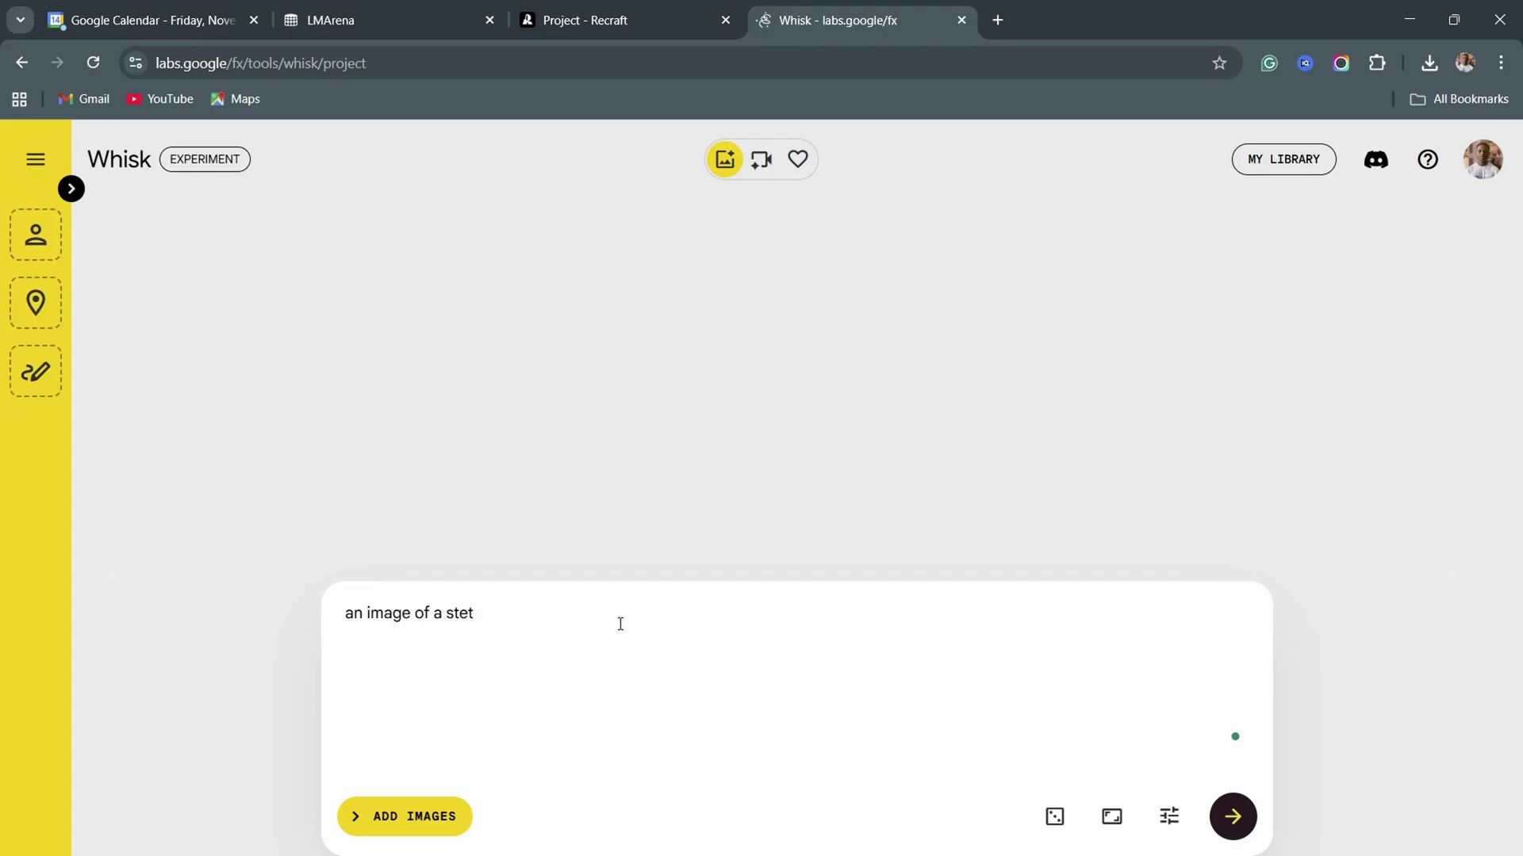
type("hoscope")
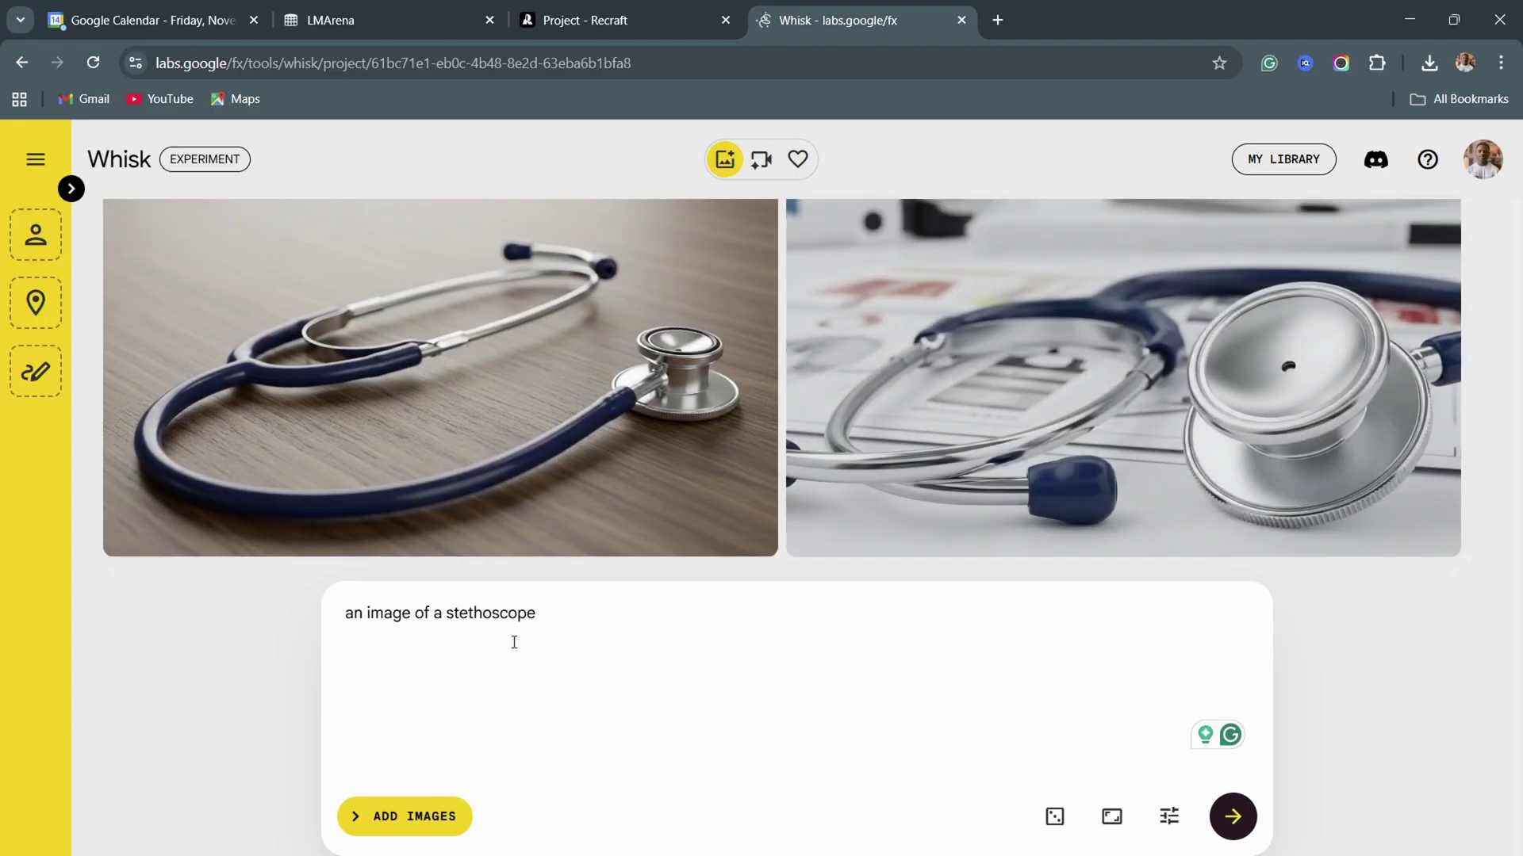
mouse_move(911, 316)
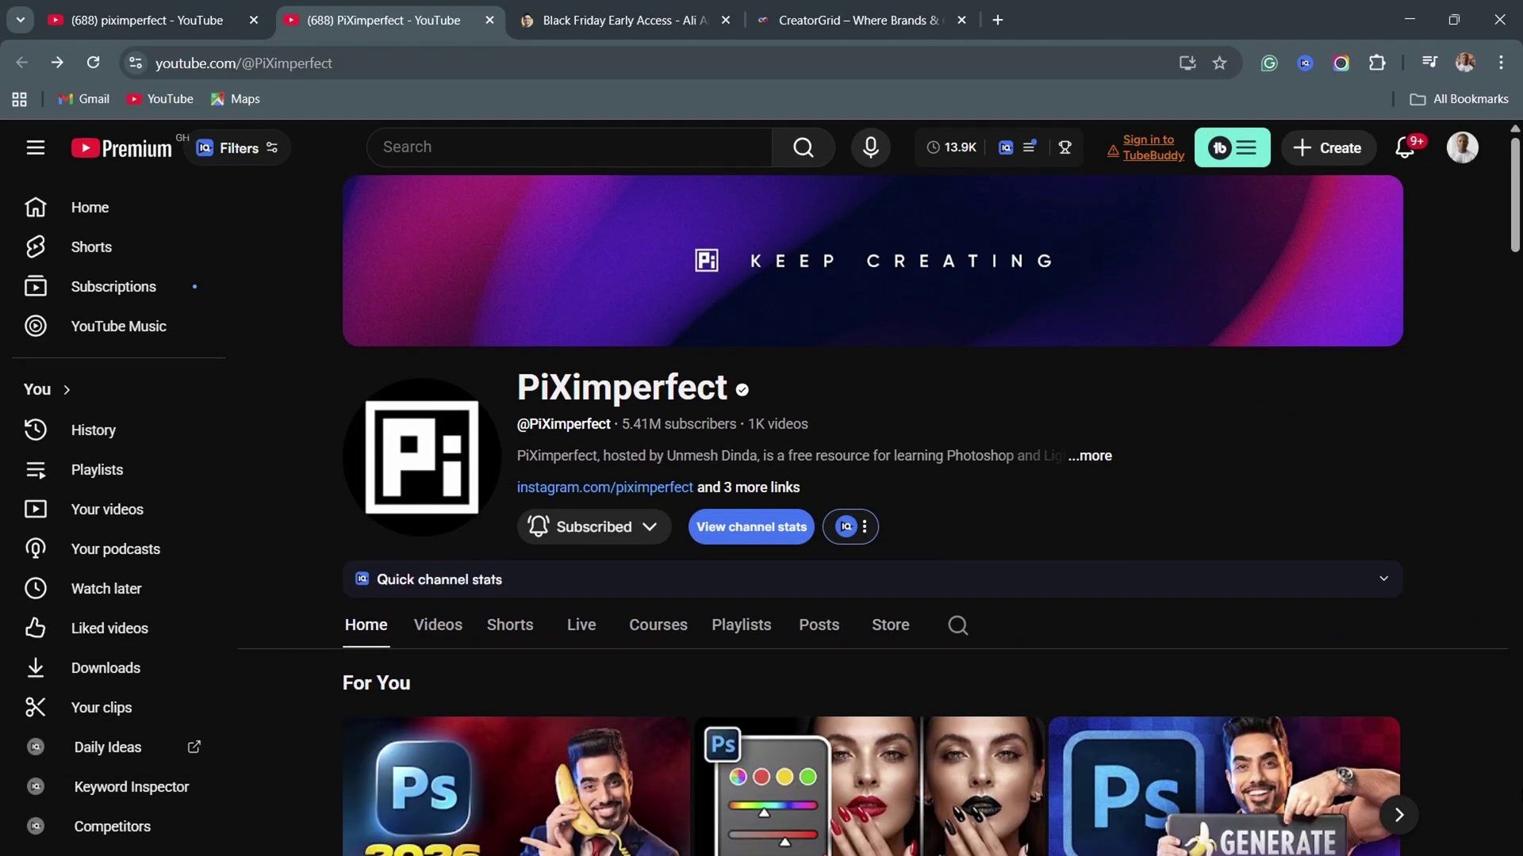
Keep LMArena in Direct Chat mode with the gemini-2.5-pro model.
scroll(872, 507, "down", 2)
scroll(872, 507, "down", 3)
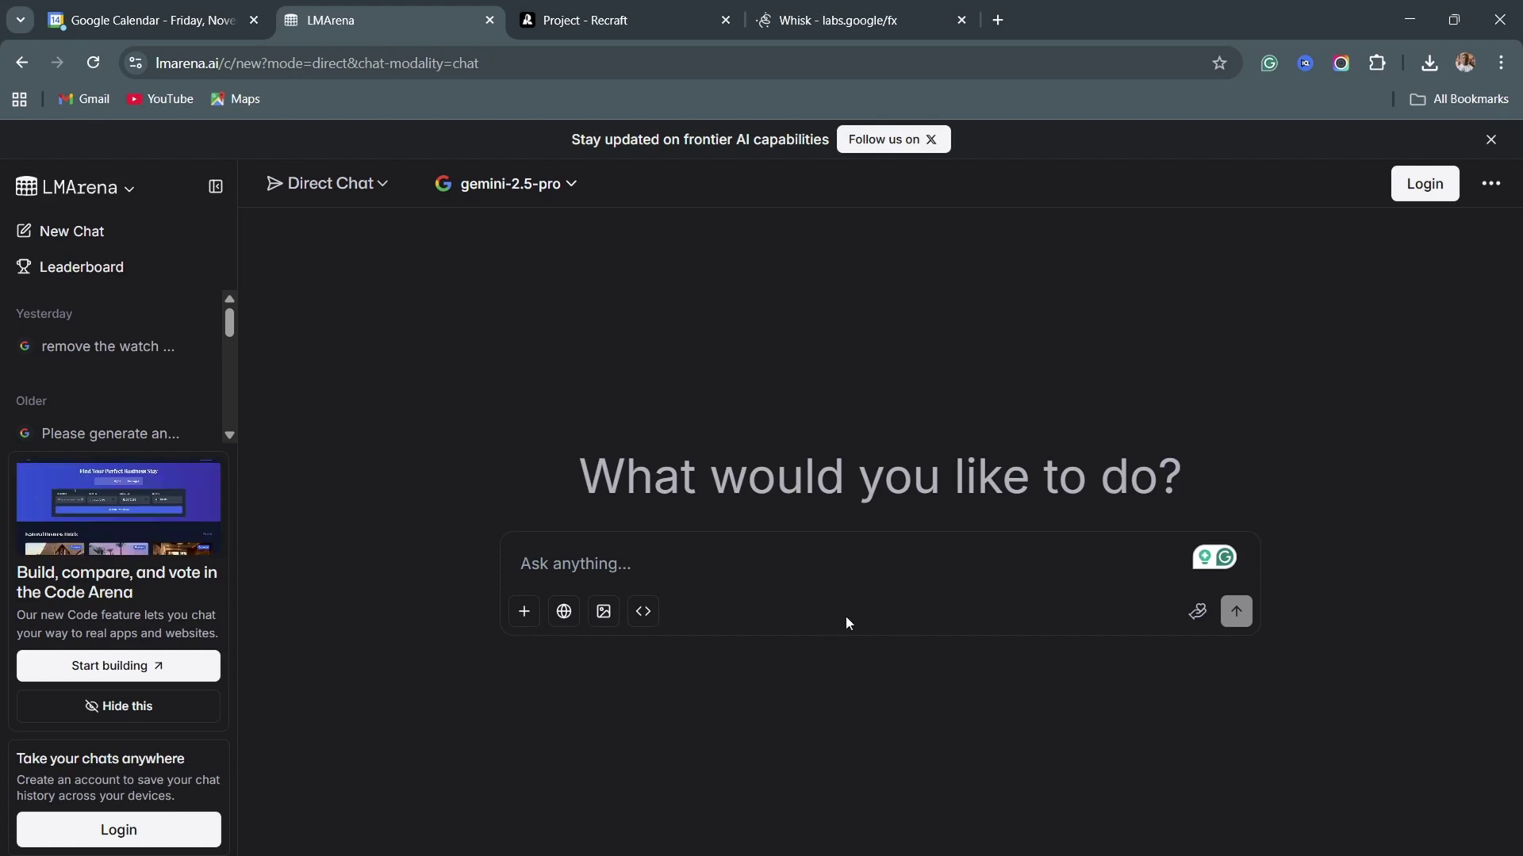
left_click(359, 189)
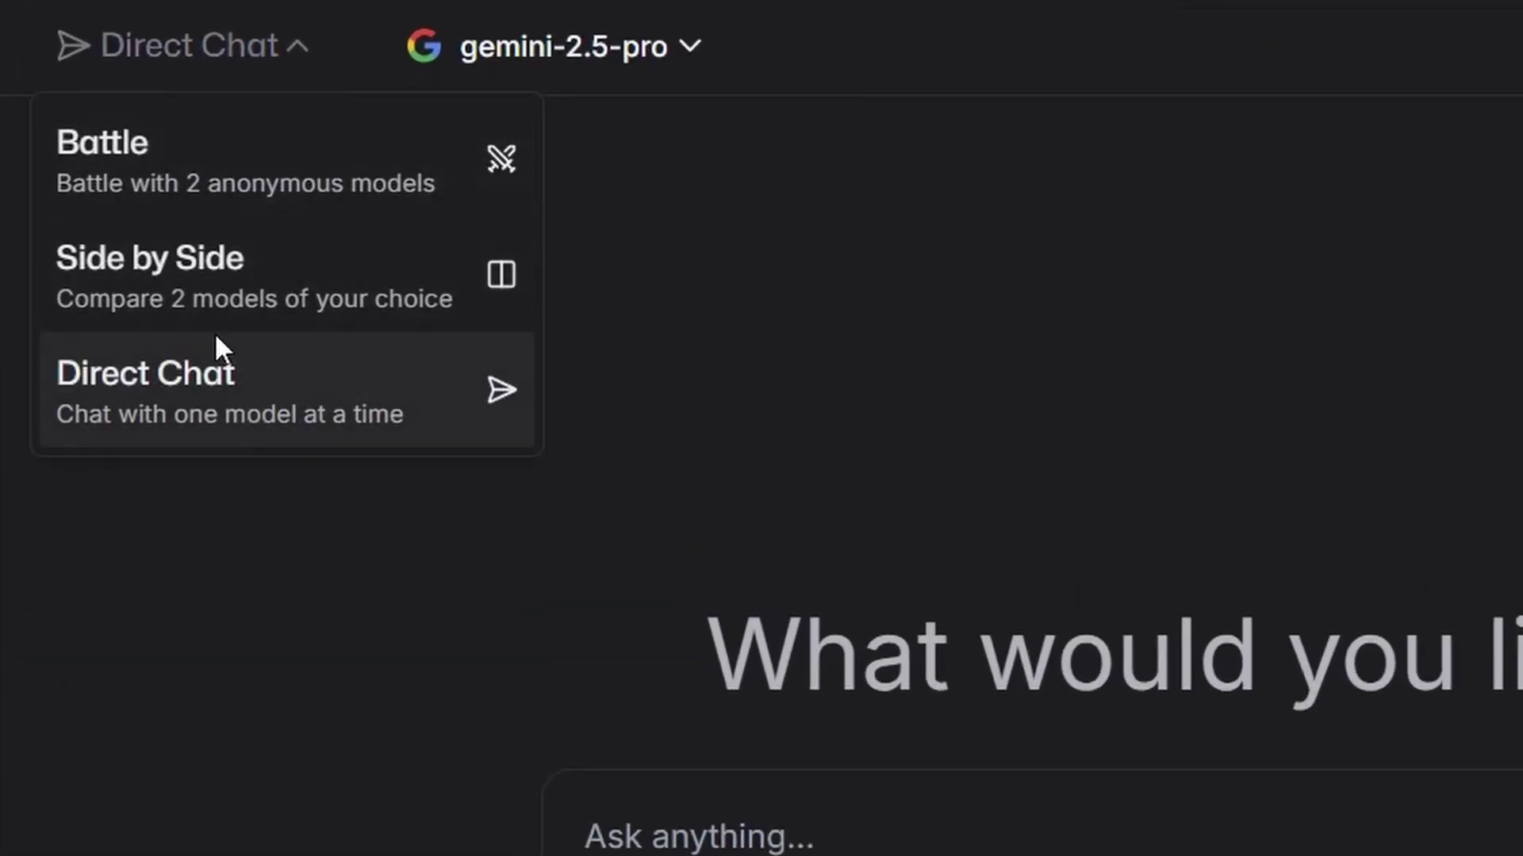
left_click(295, 414)
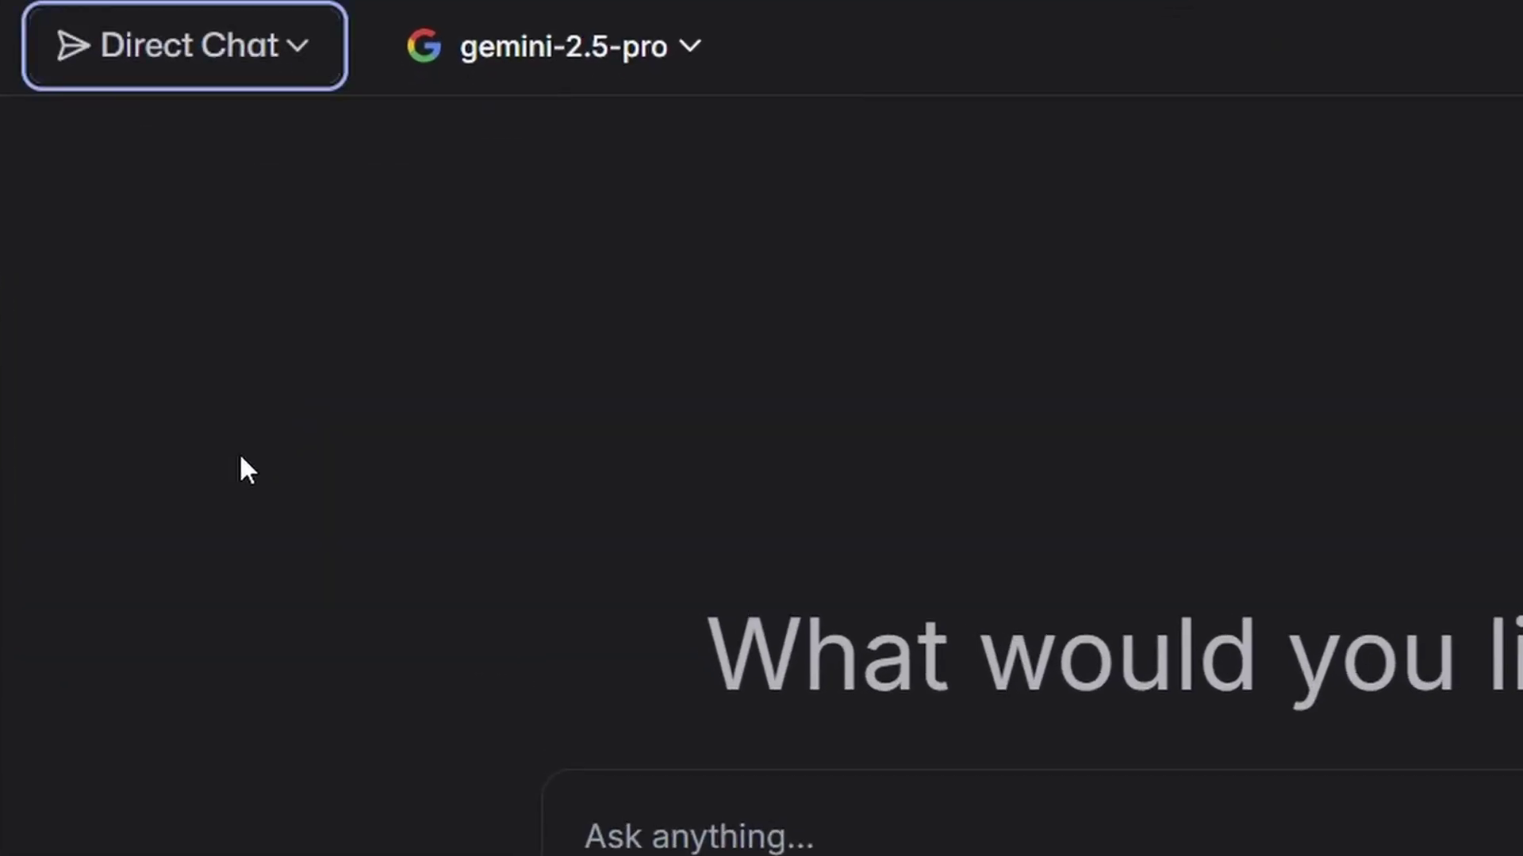
left_click(676, 57)
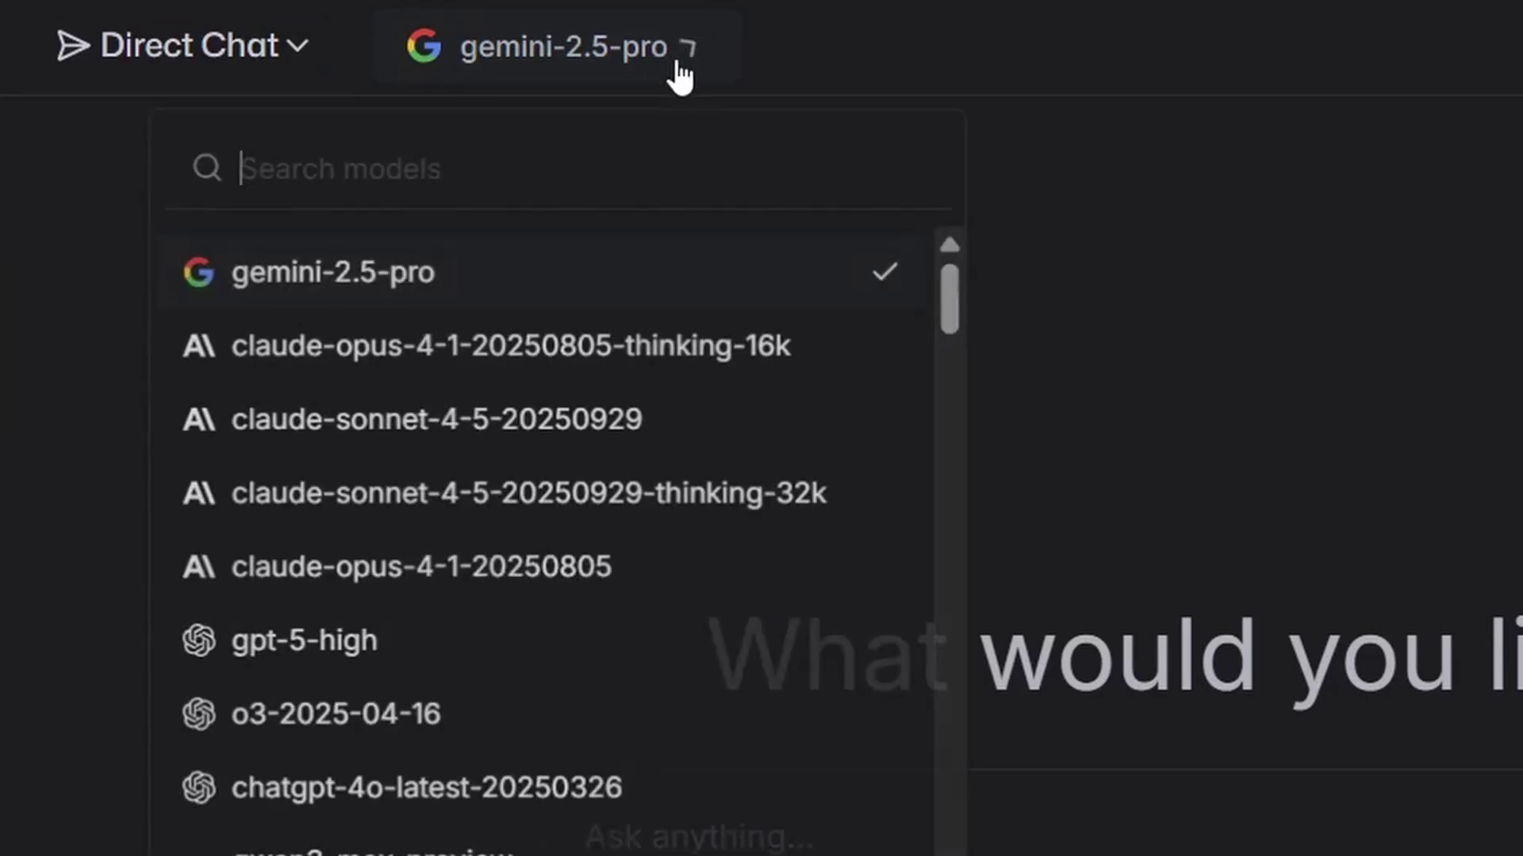
left_click(407, 277)
Attach the smiling man with phone photo and switch to gemini-2.5-flash-image-preview.
left_click(520, 615)
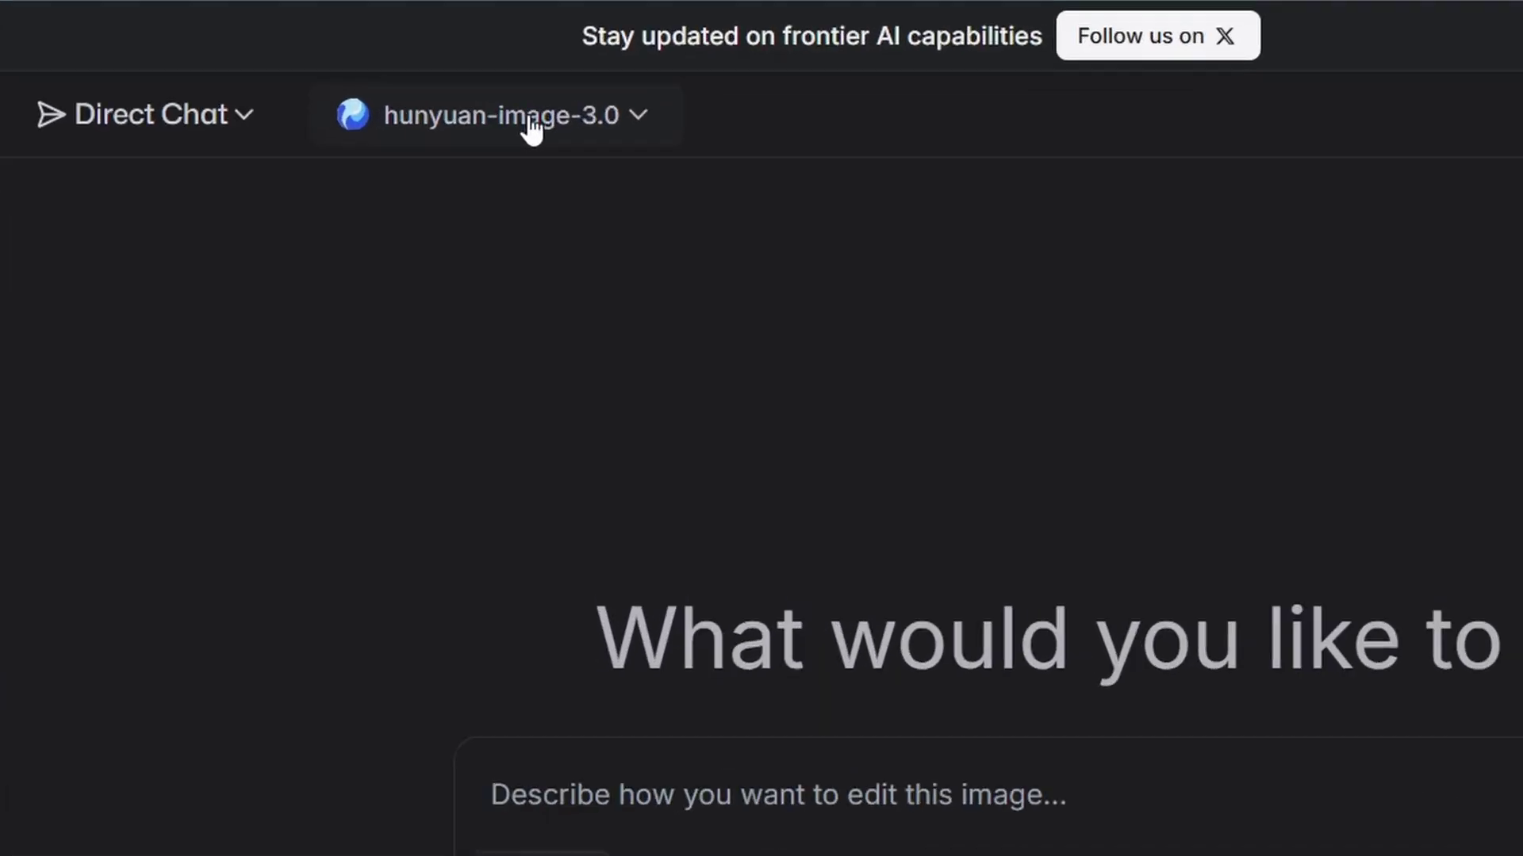
left_click(561, 123)
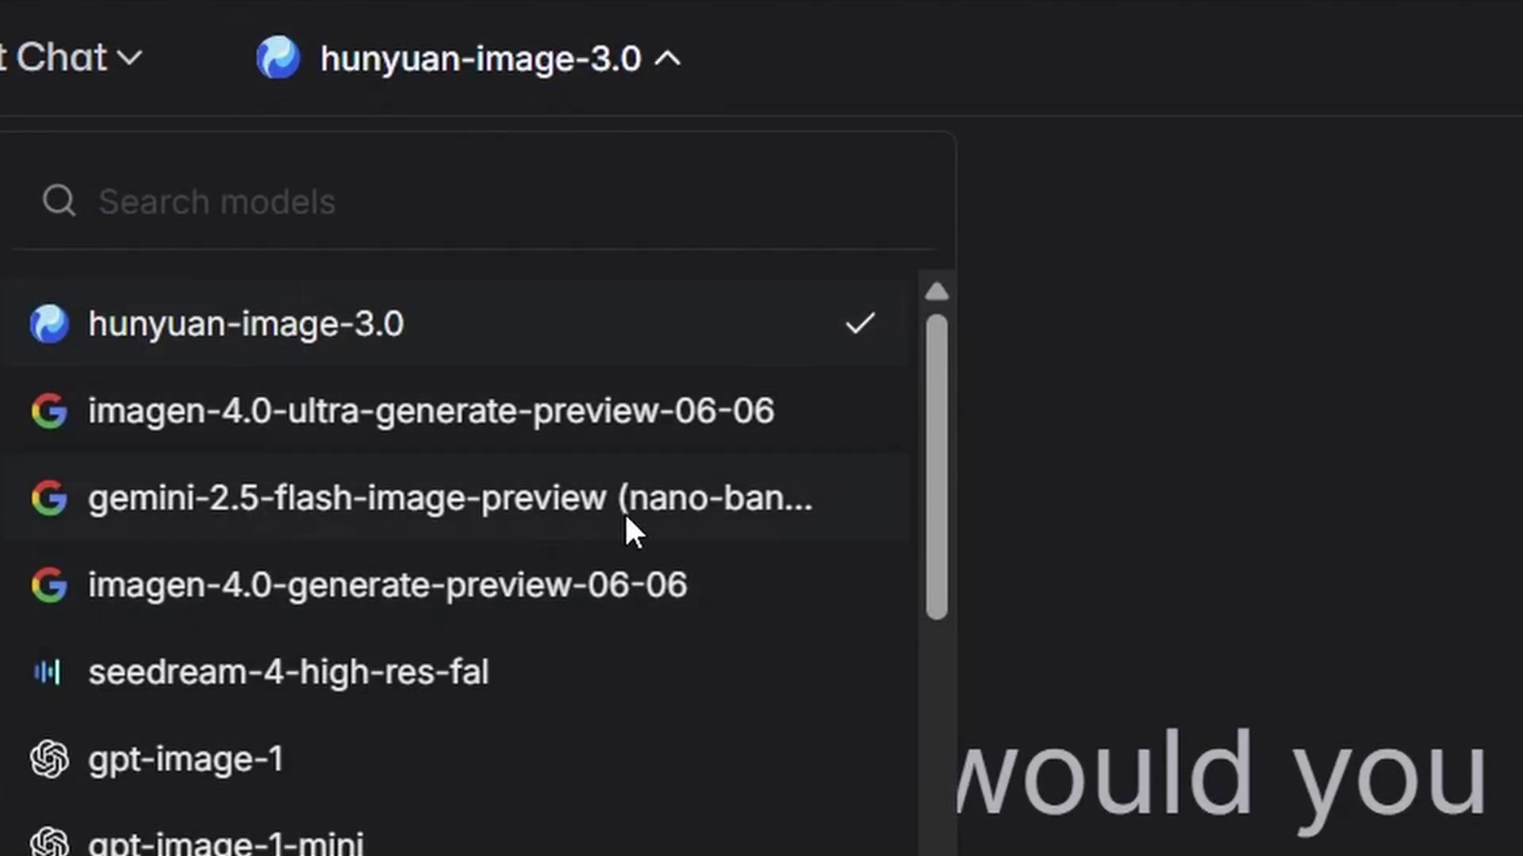
left_click(577, 523)
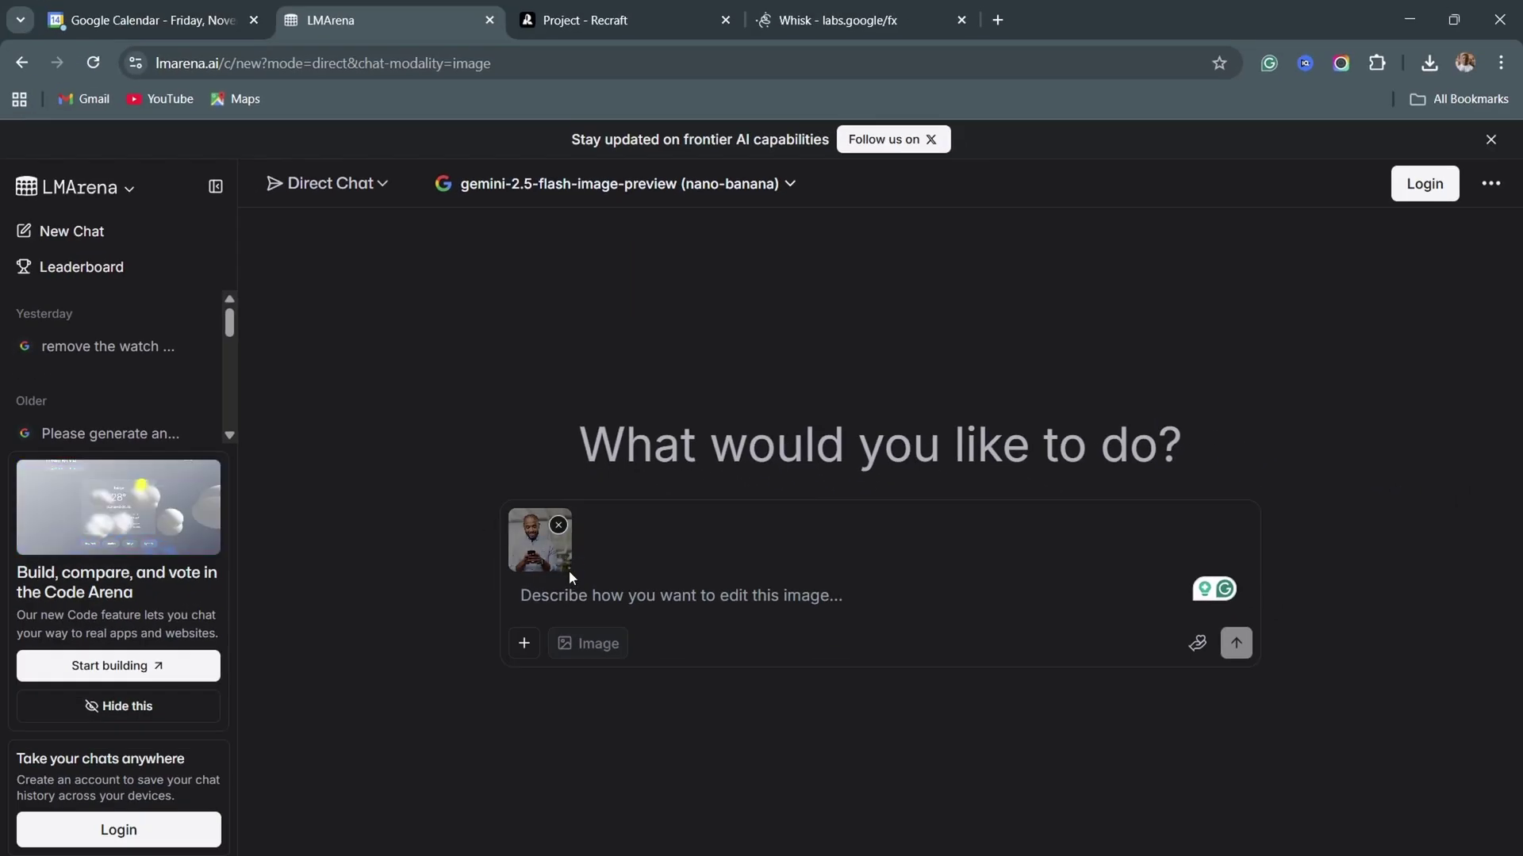
Preview the attached photo, then send 'remove the watch the man is wearing and wear the man suite'.
left_click(565, 567)
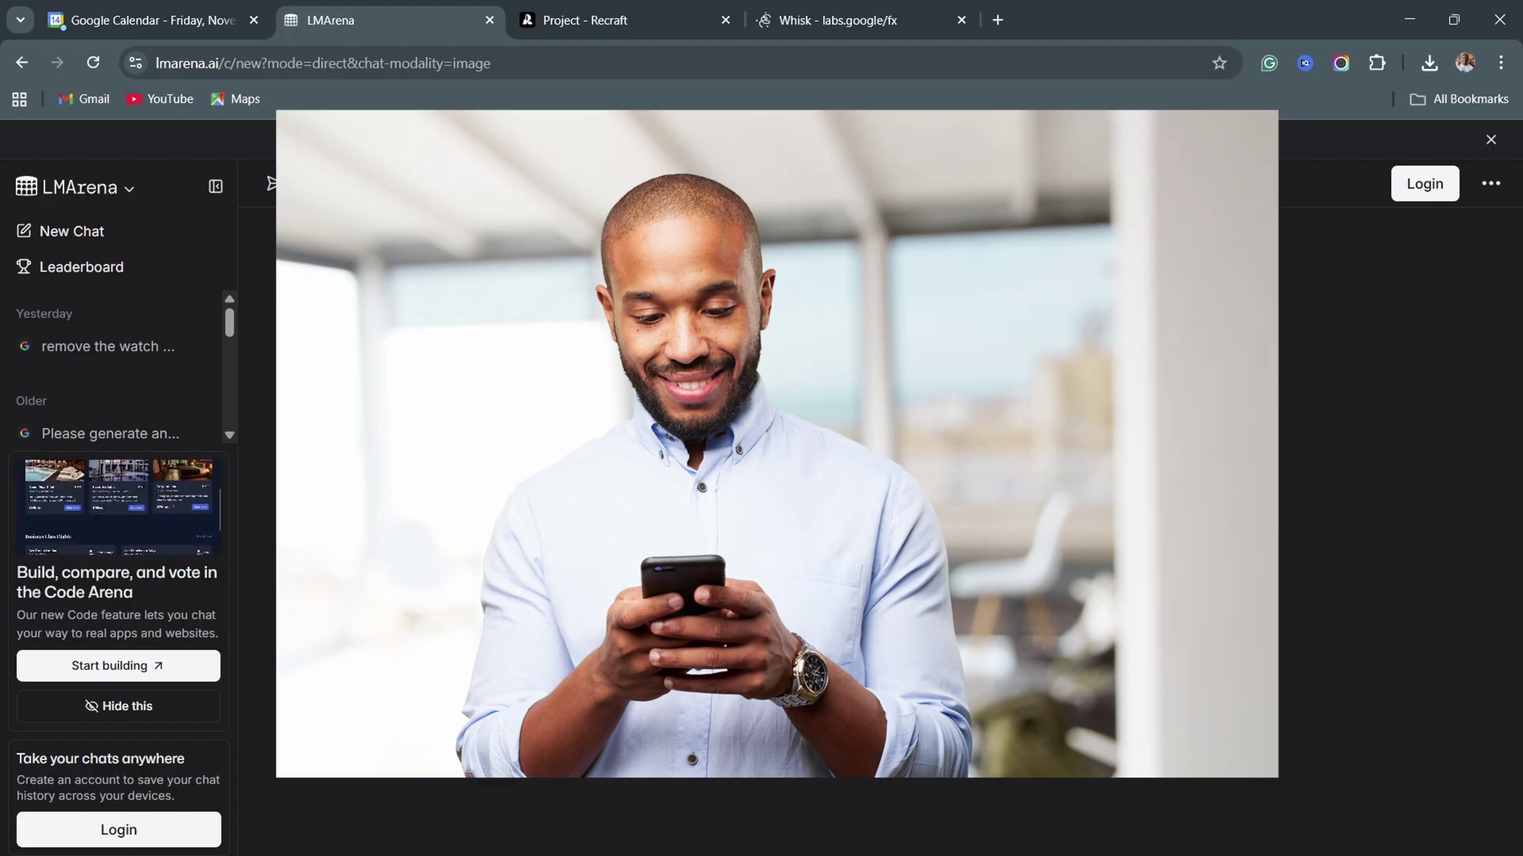
key("Escape")
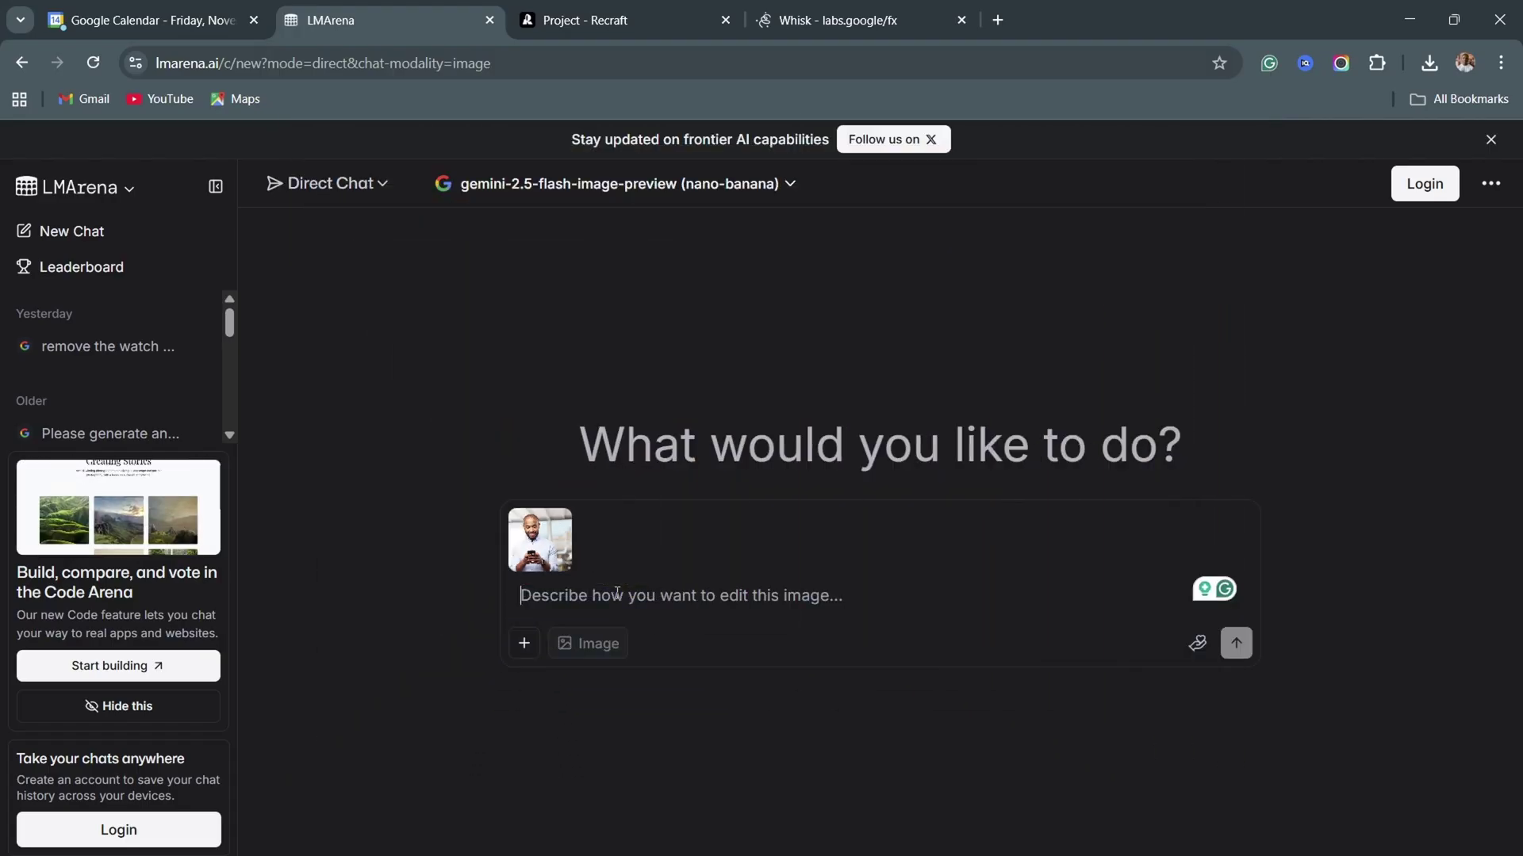
left_click(617, 594)
type("remove")
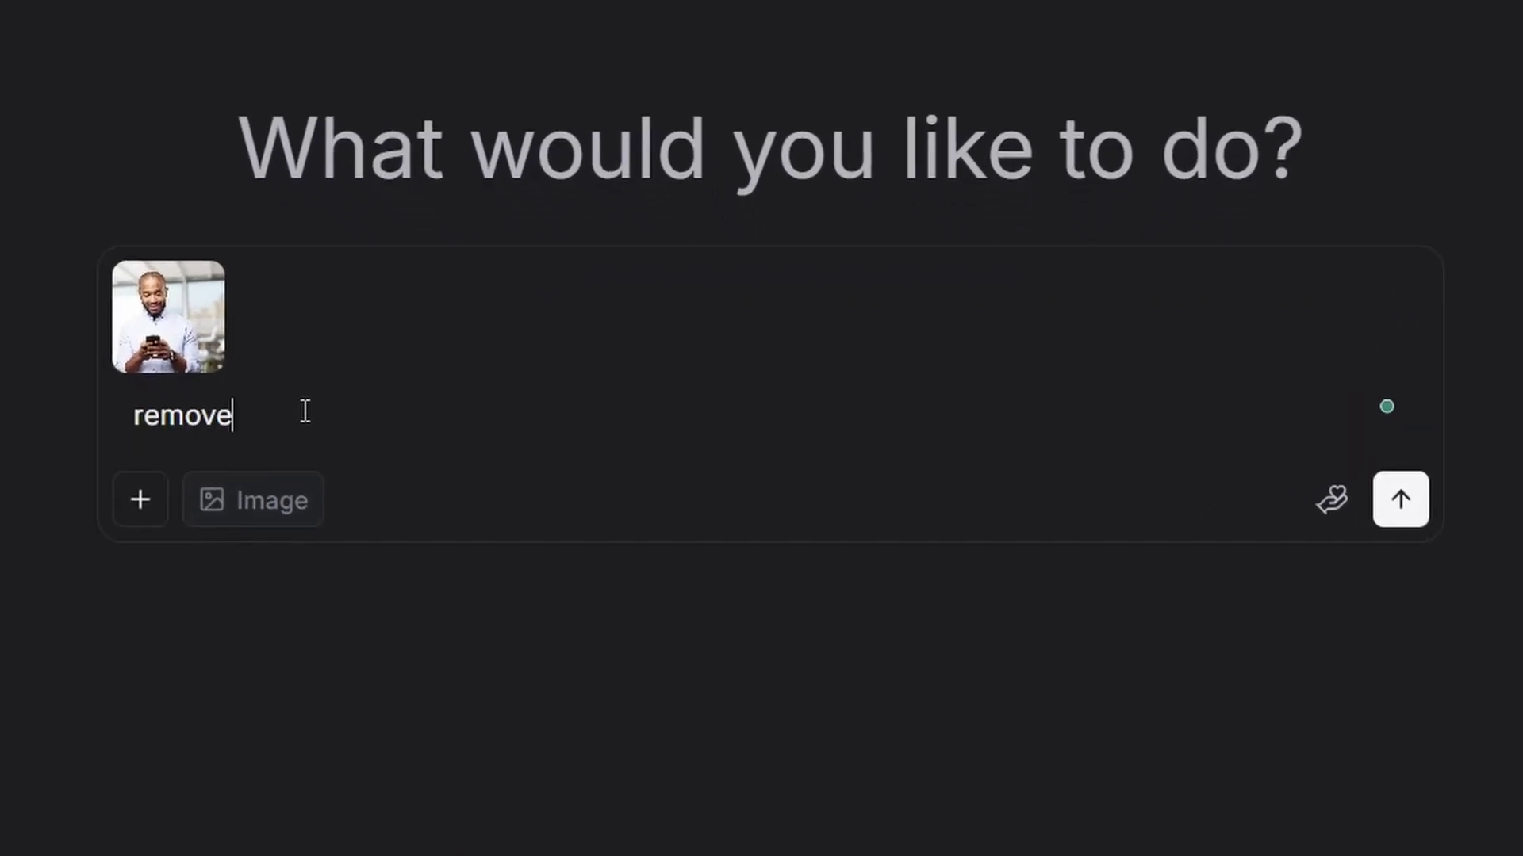
type(" the watch the man is wearin")
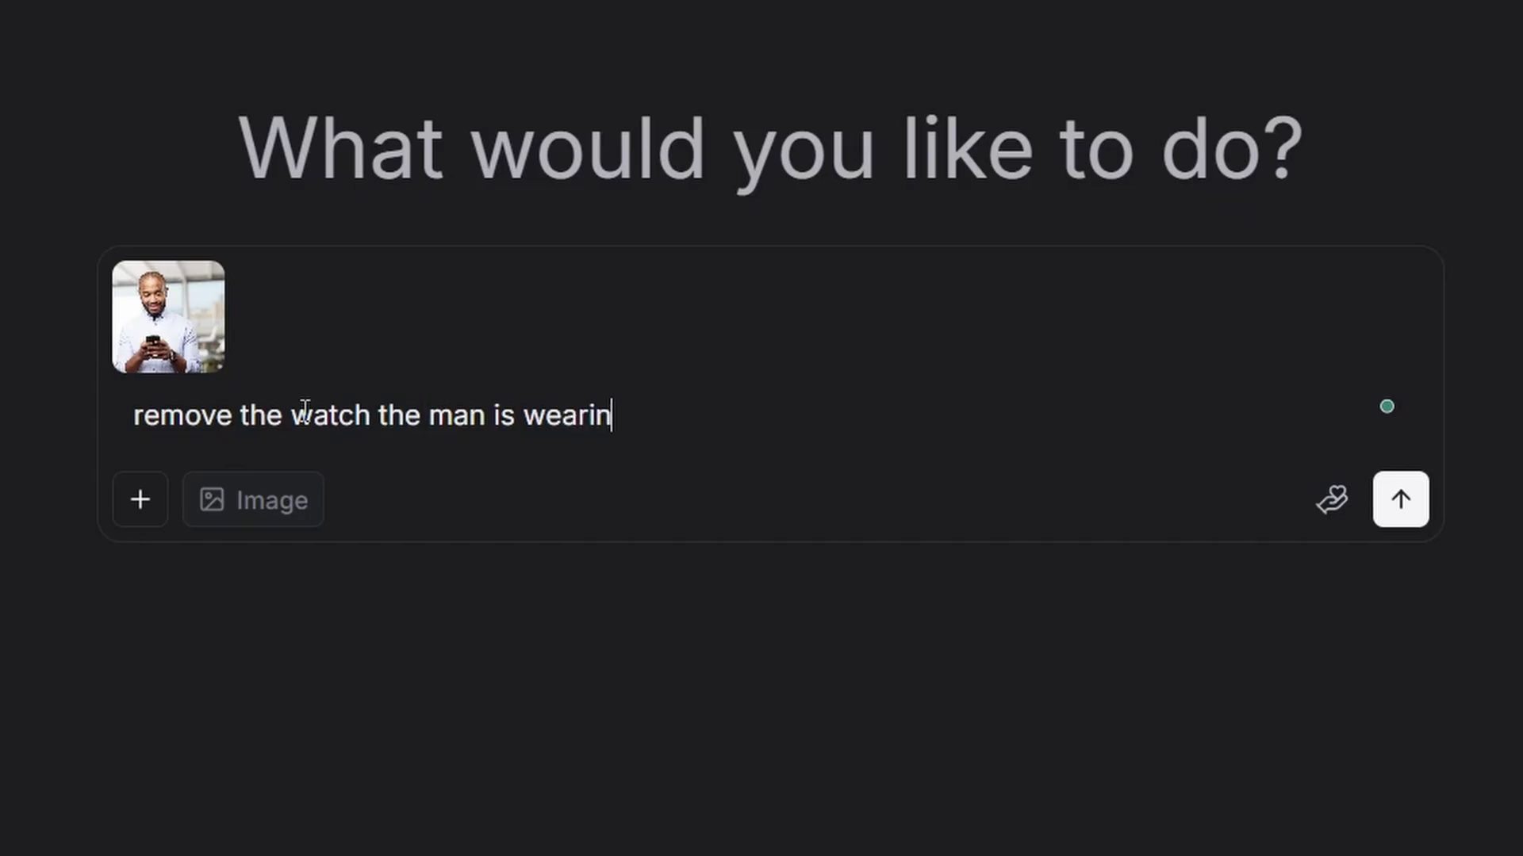
type("g and wer")
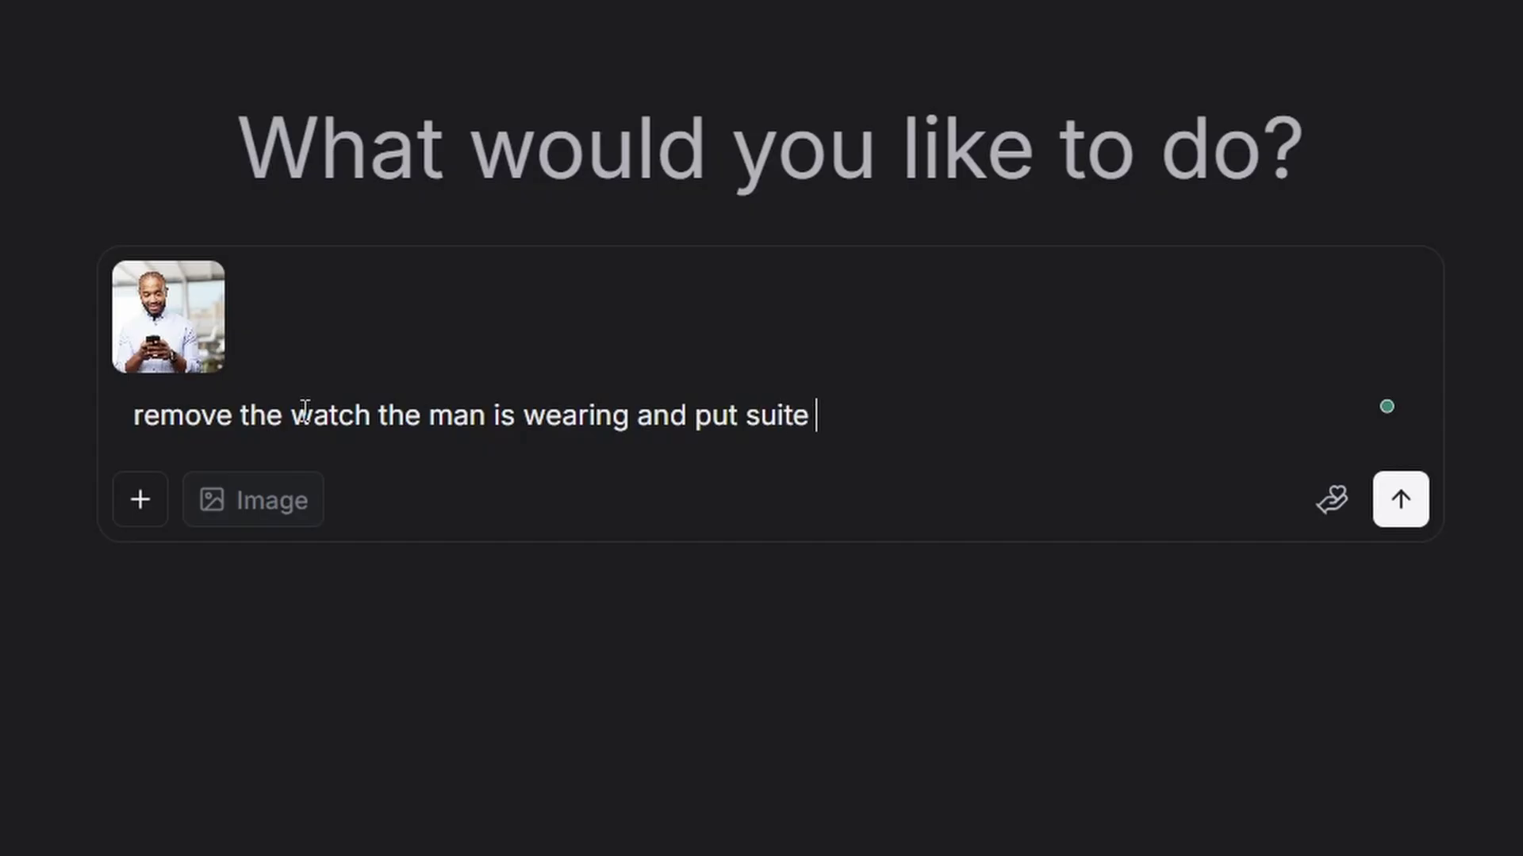
key("BackSpace")
key("BackSpace")
key("BackSpace")
key("BackSpace")
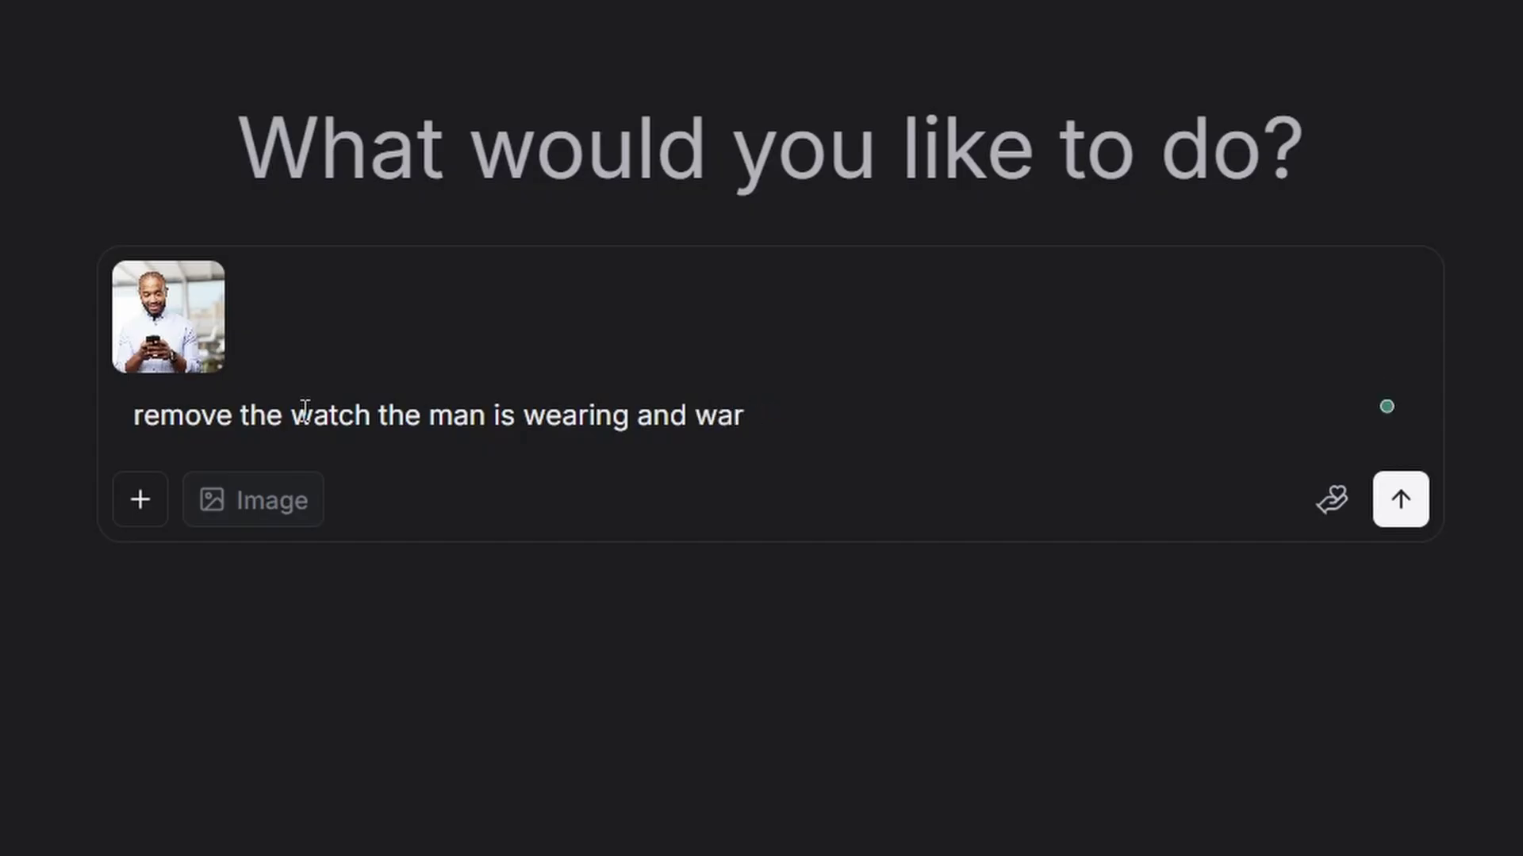
key("BackSpace")
key("BackSpace")
type("ear the ")
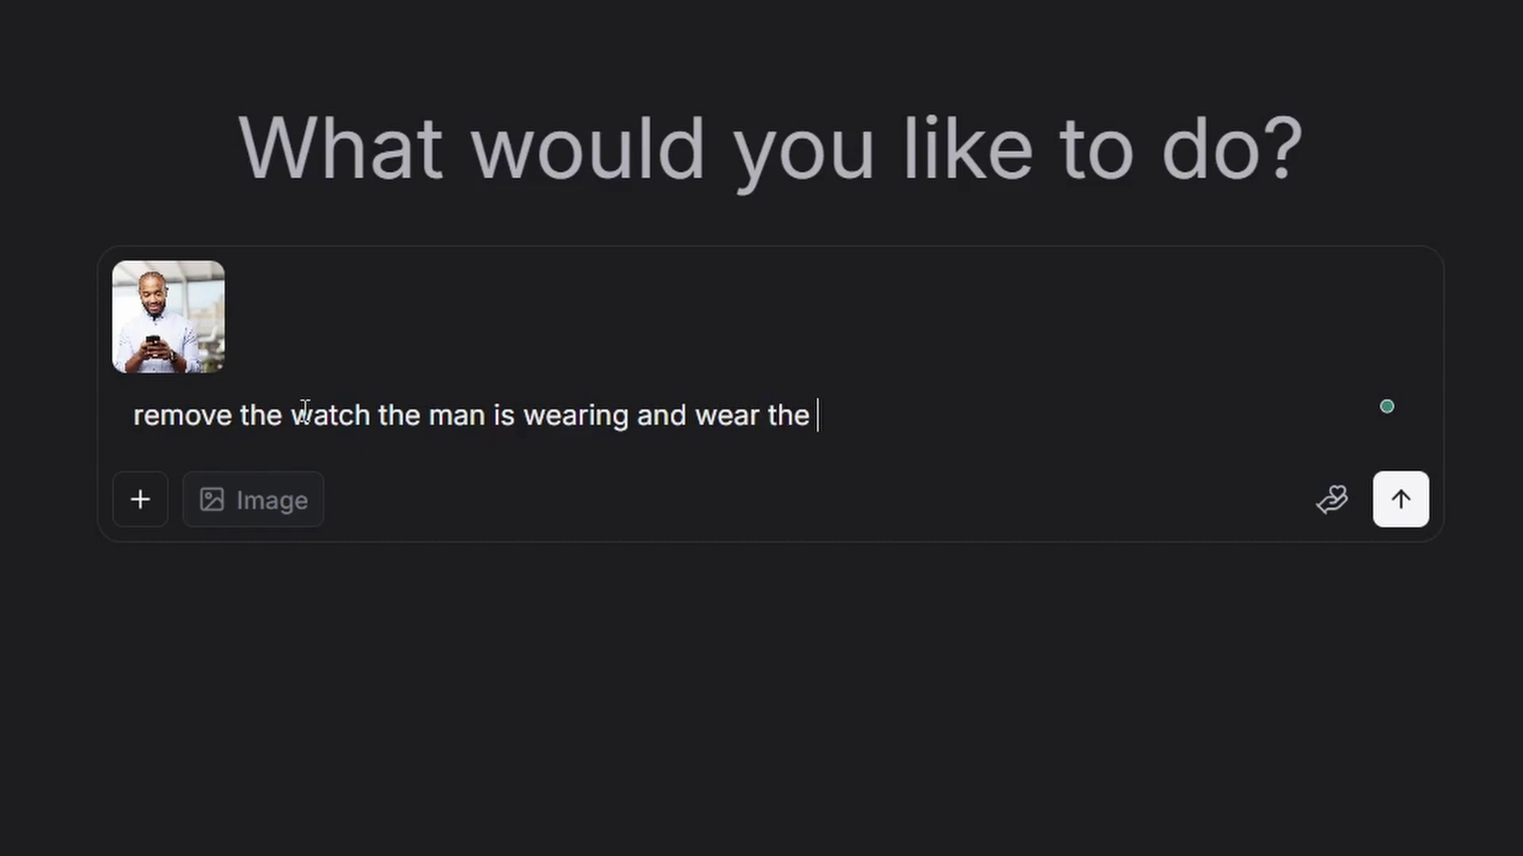
type("man suite")
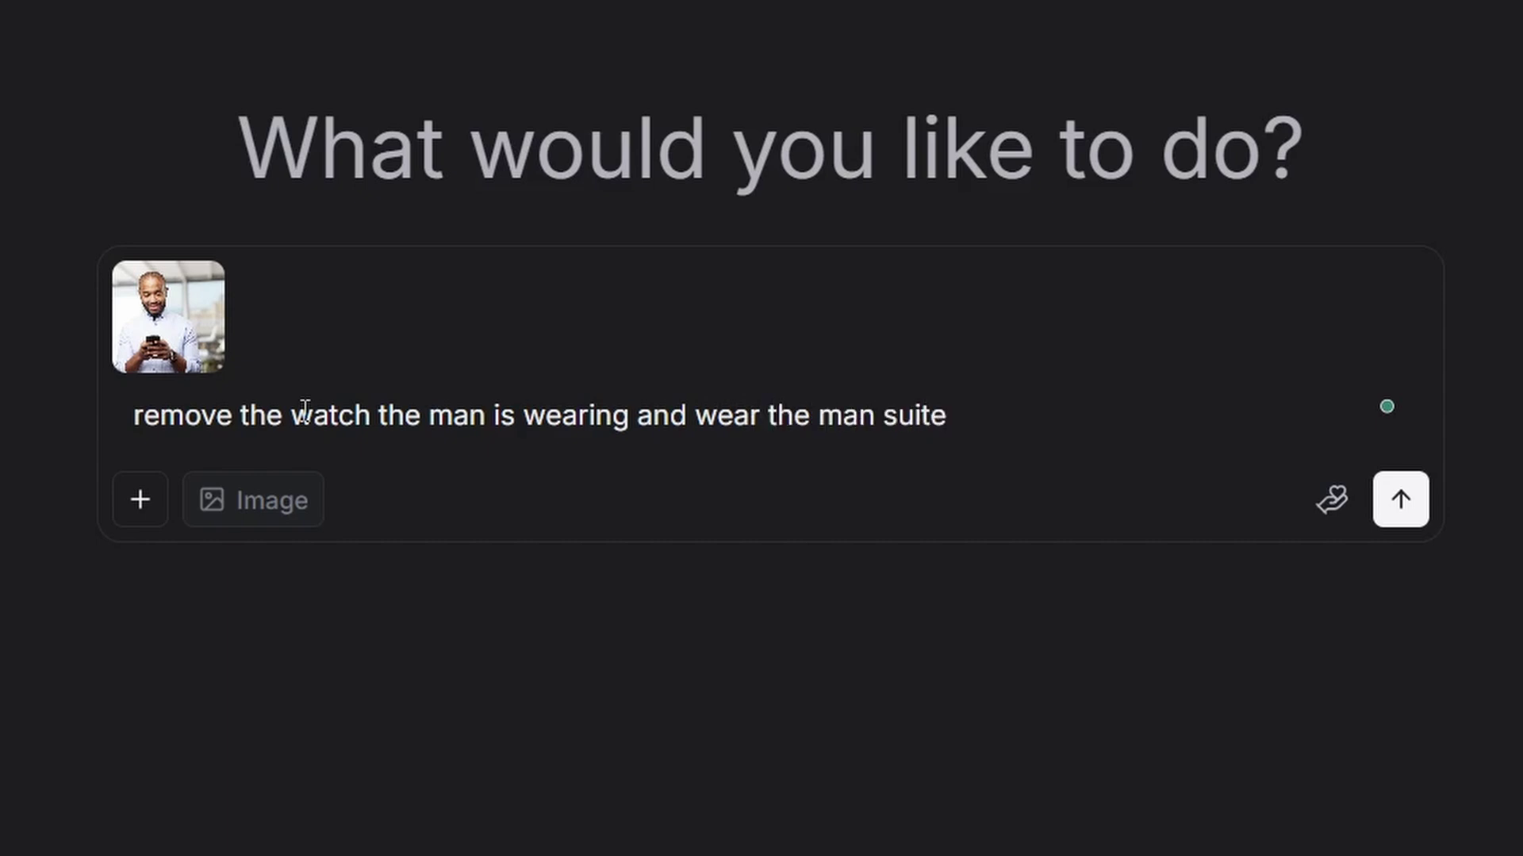
key("Return")
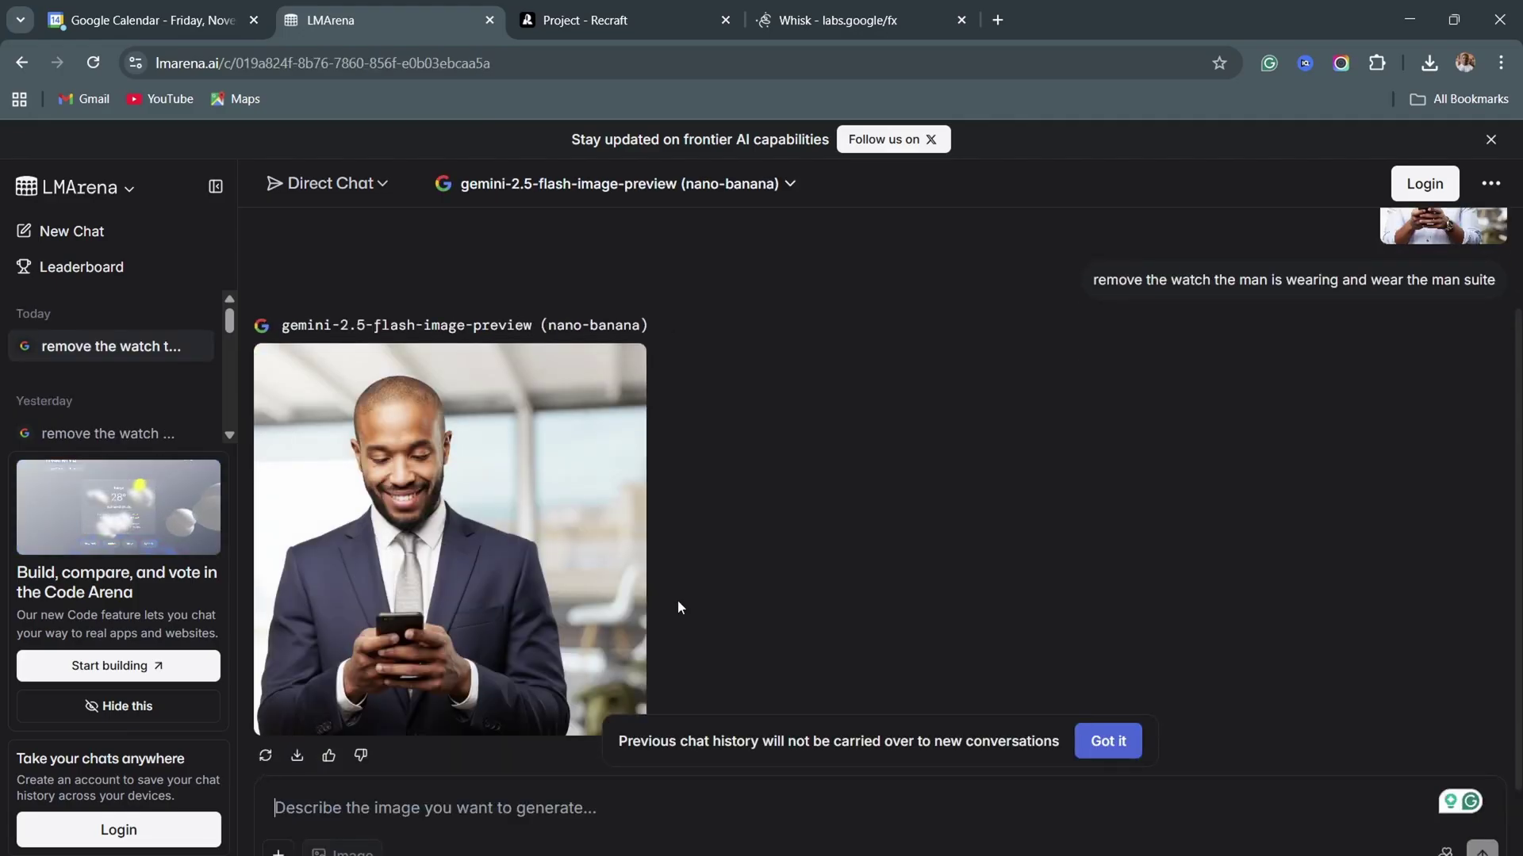
Scroll through the AI Edited versus Original comparison of the man's photo.
scroll(1106, 451, "up", 2)
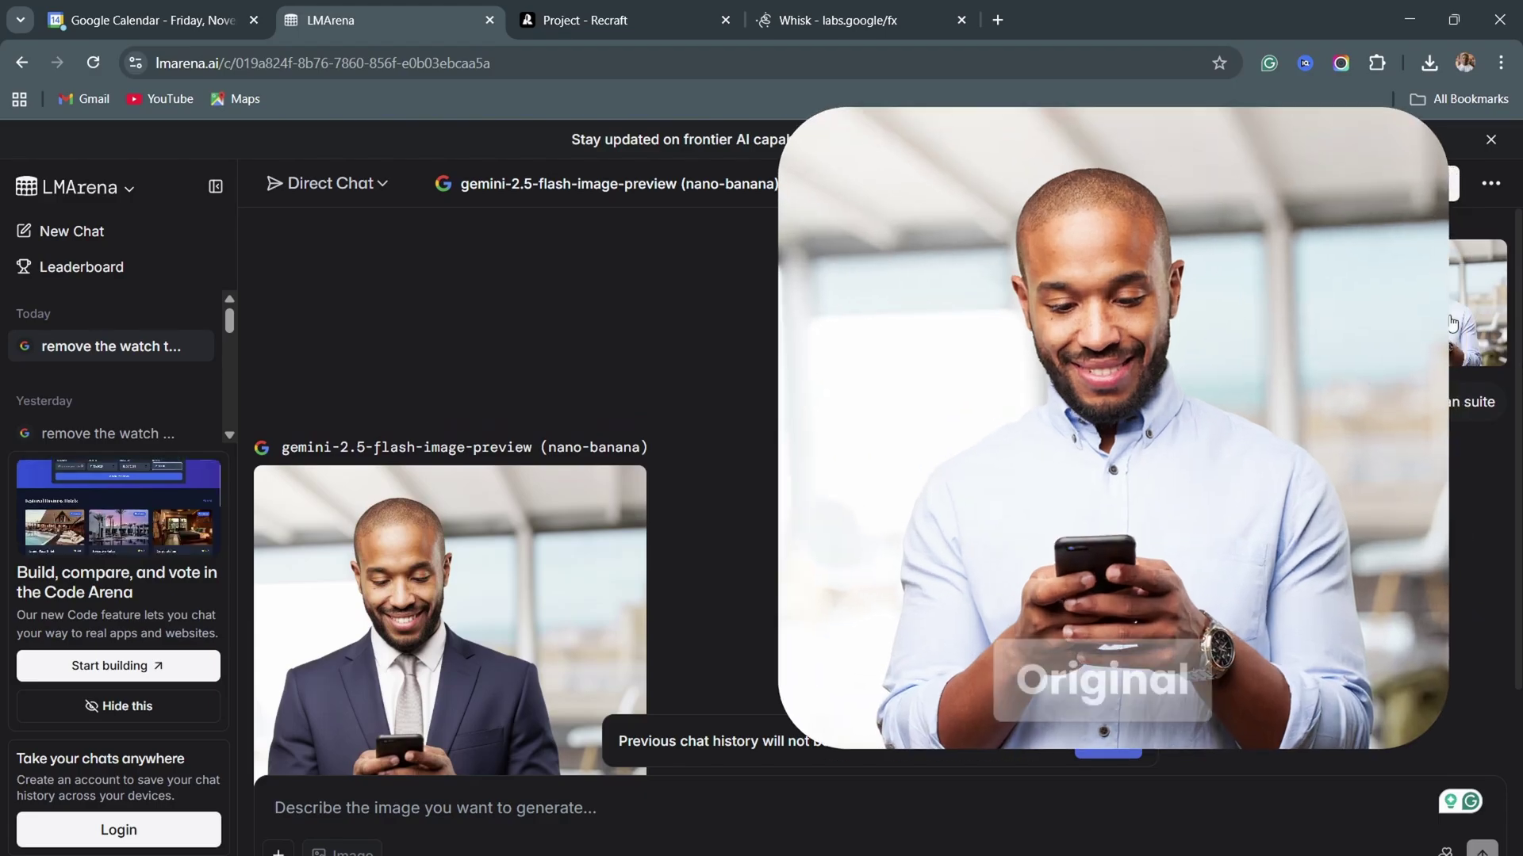
scroll(1102, 444, "down", 2)
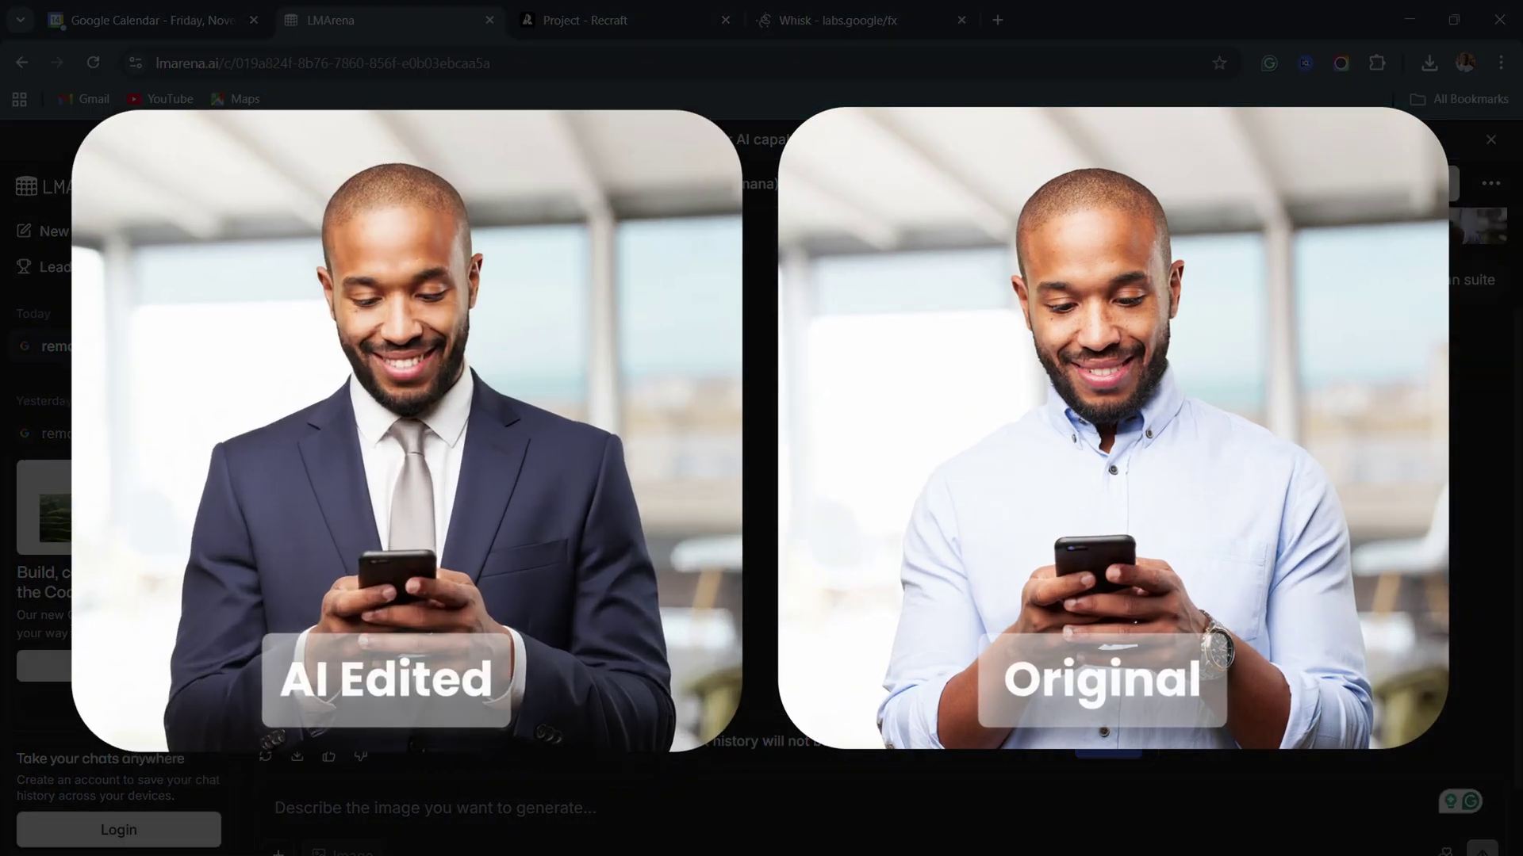
scroll(1102, 444, "up", 1)
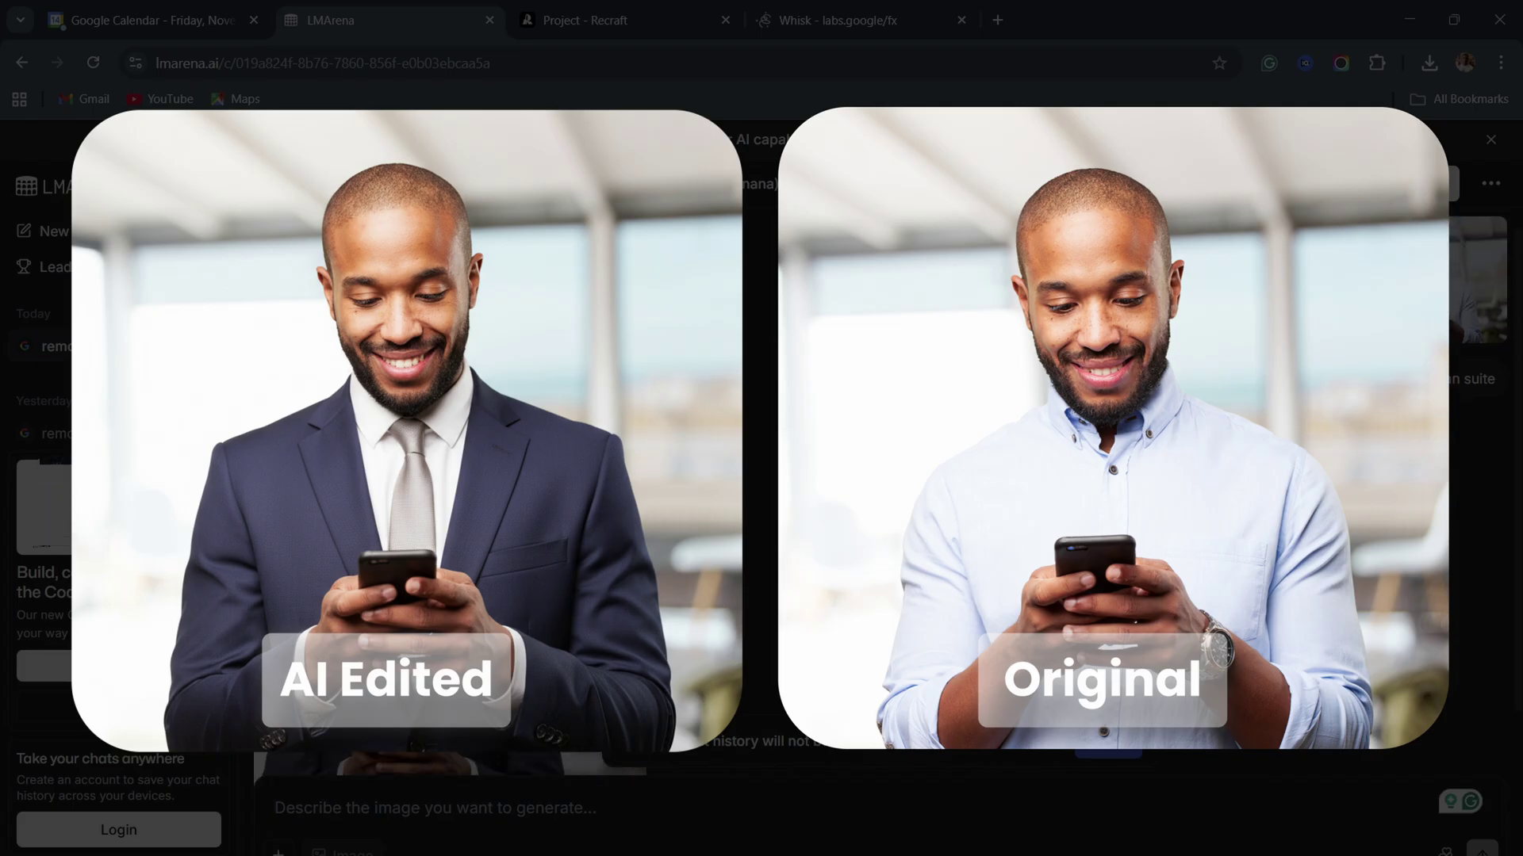
scroll(1102, 444, "down", 1)
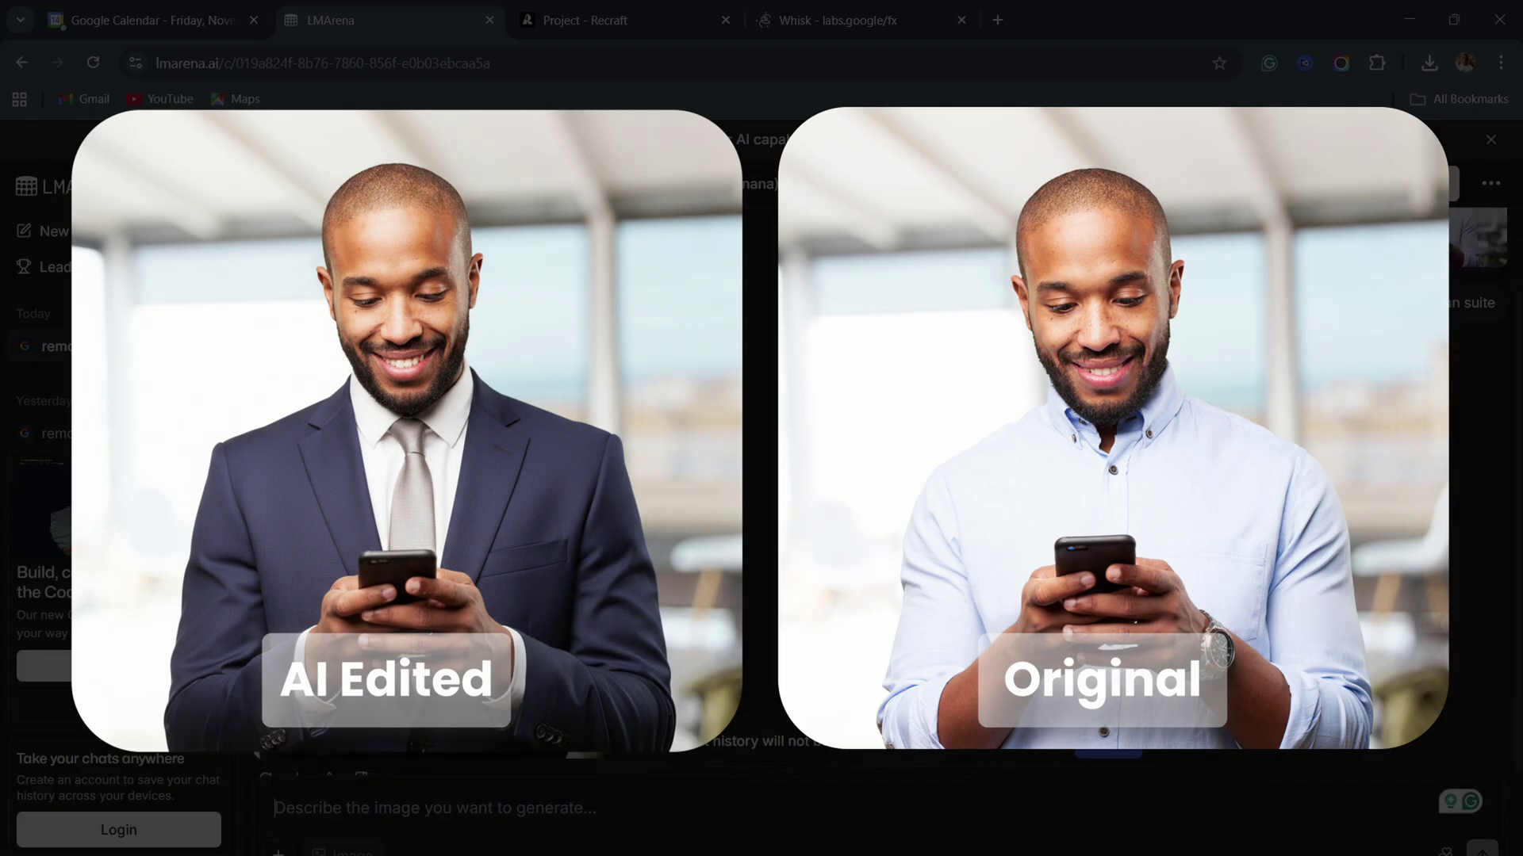
scroll(1103, 444, "up", 1)
scroll(1103, 444, "down", 1)
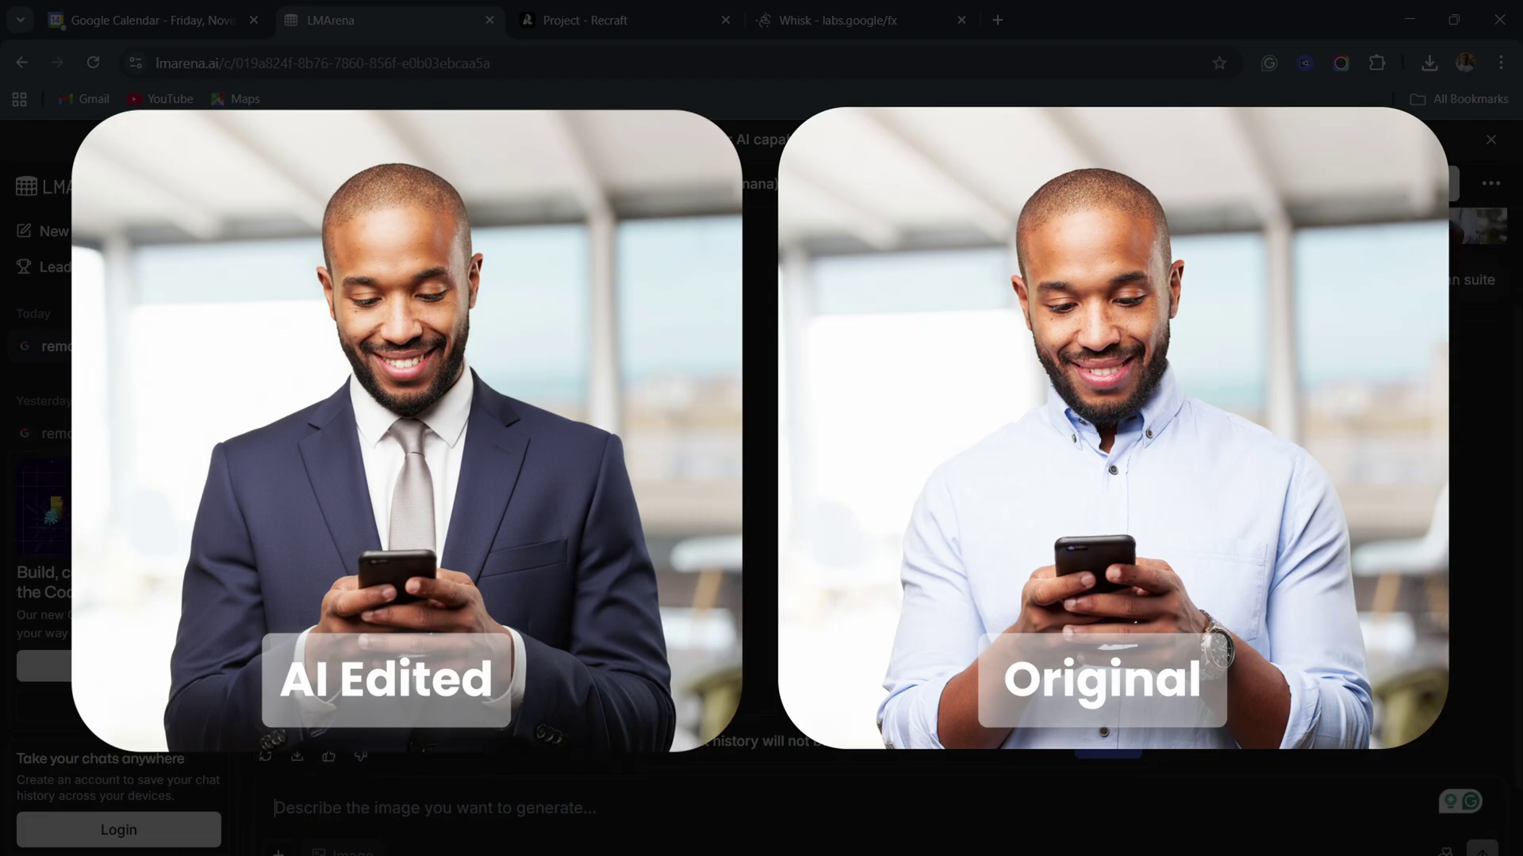
scroll(1102, 444, "up", 1)
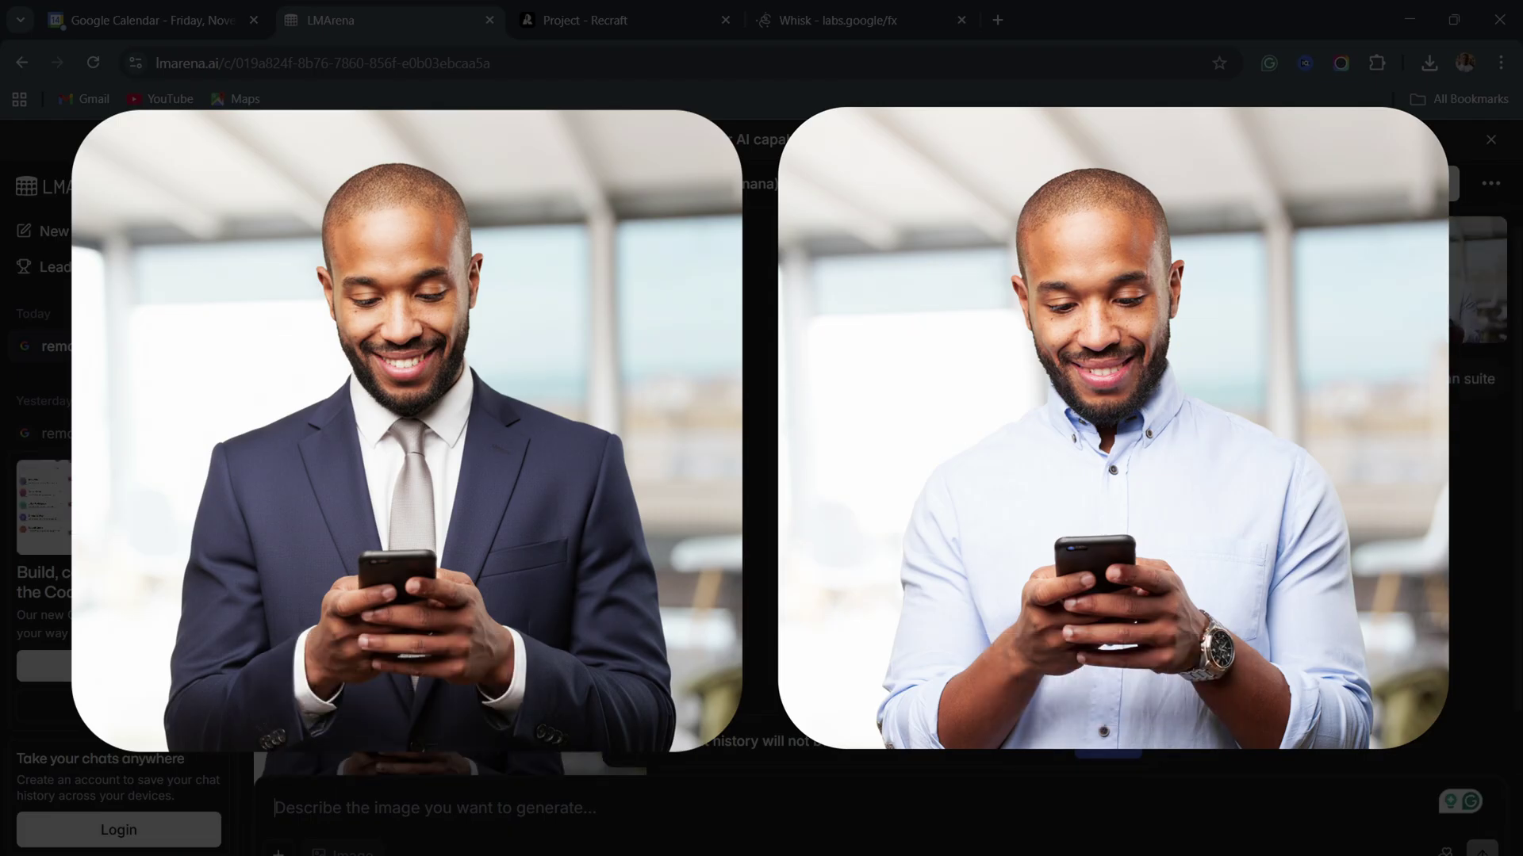
scroll(1103, 444, "down", 1)
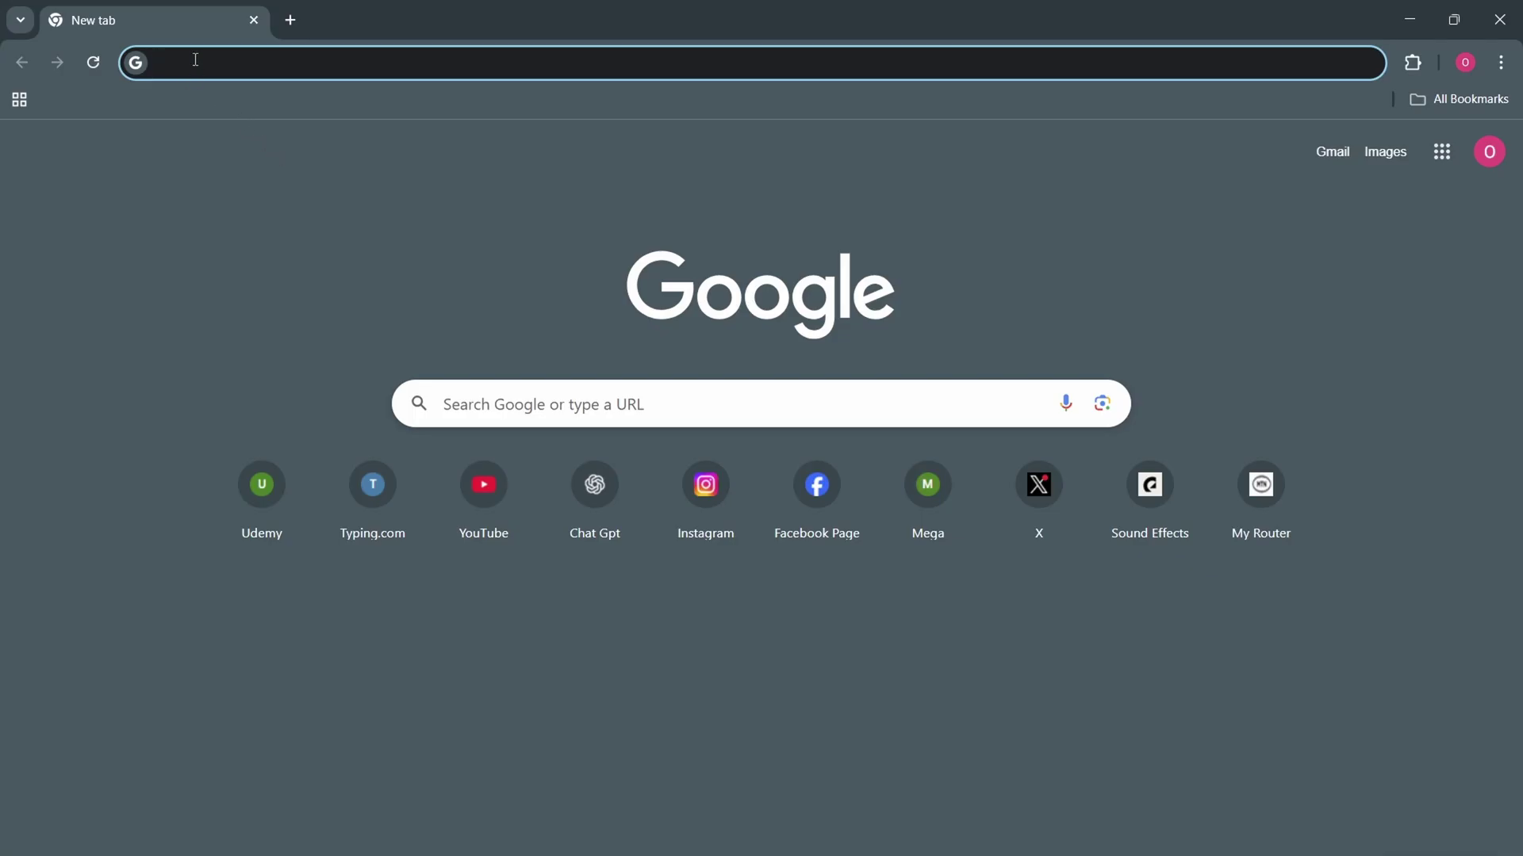
Search Google Images for 'a lady with make up'.
type("a lad")
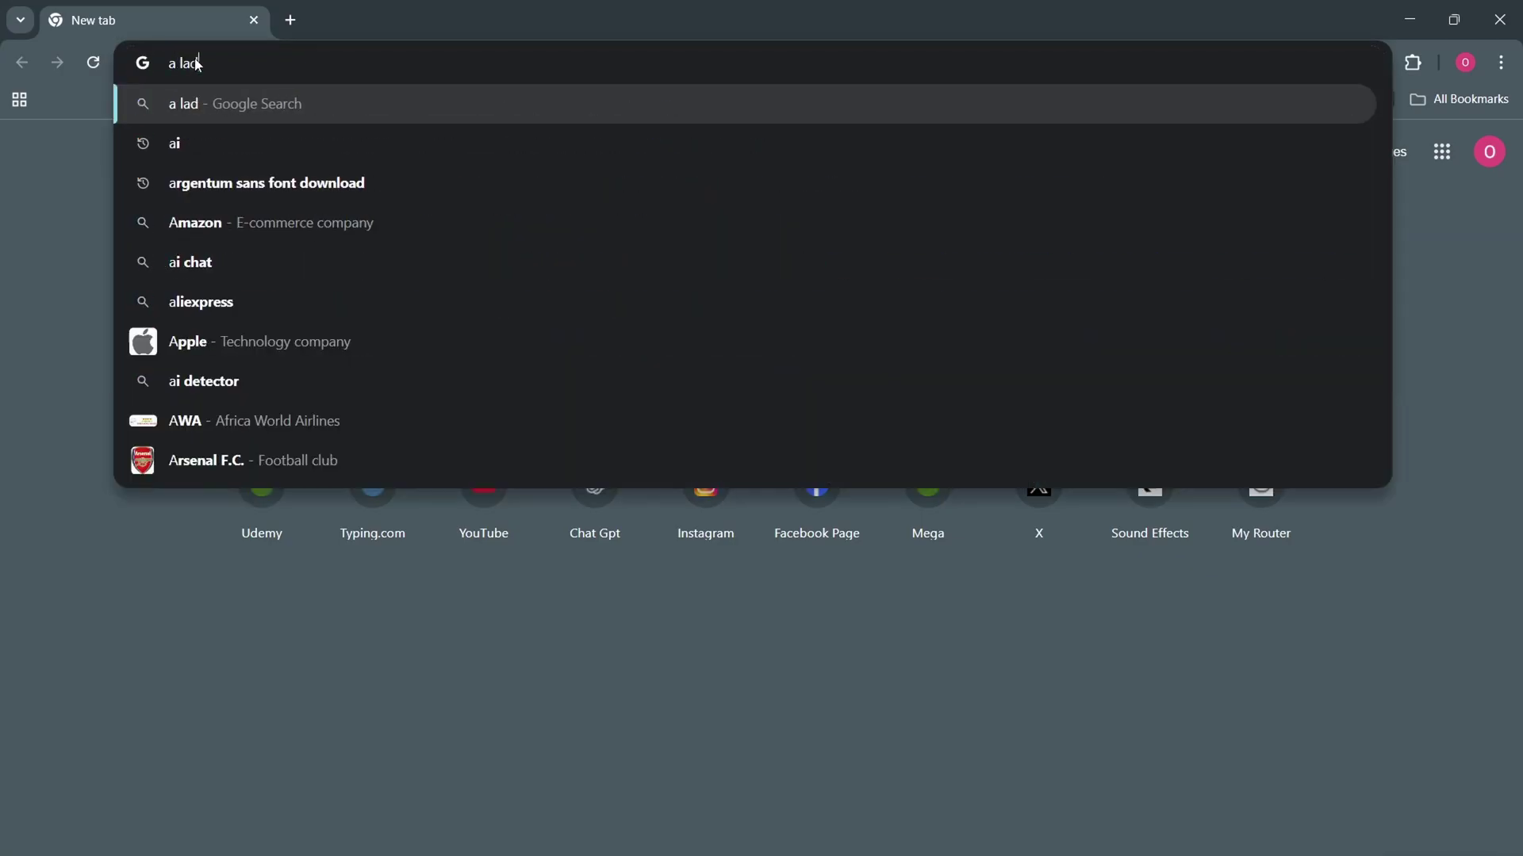
type("y with mac")
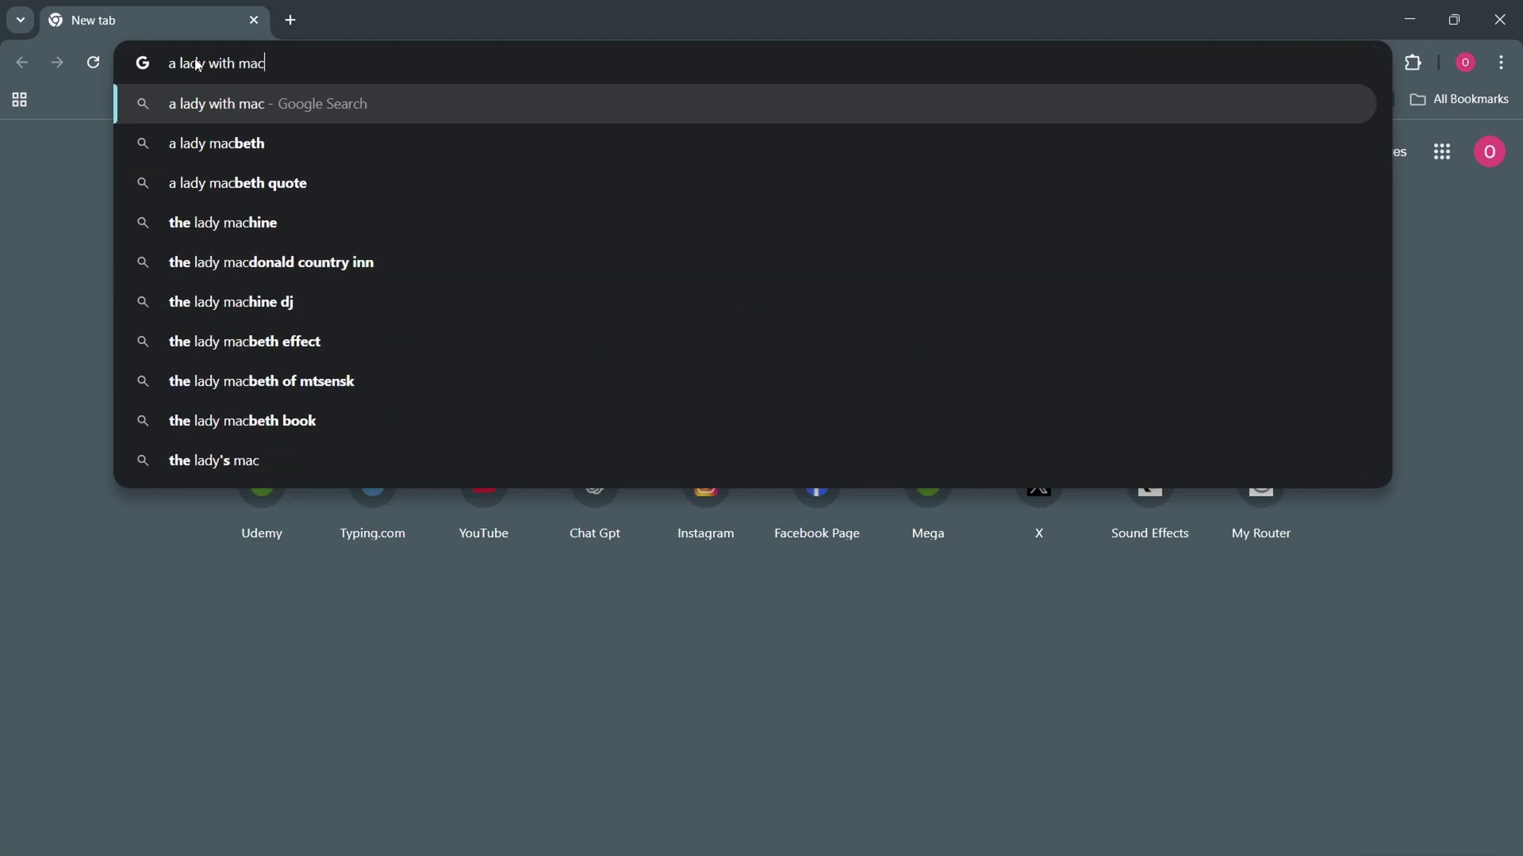
key("BackSpace")
type("ke up")
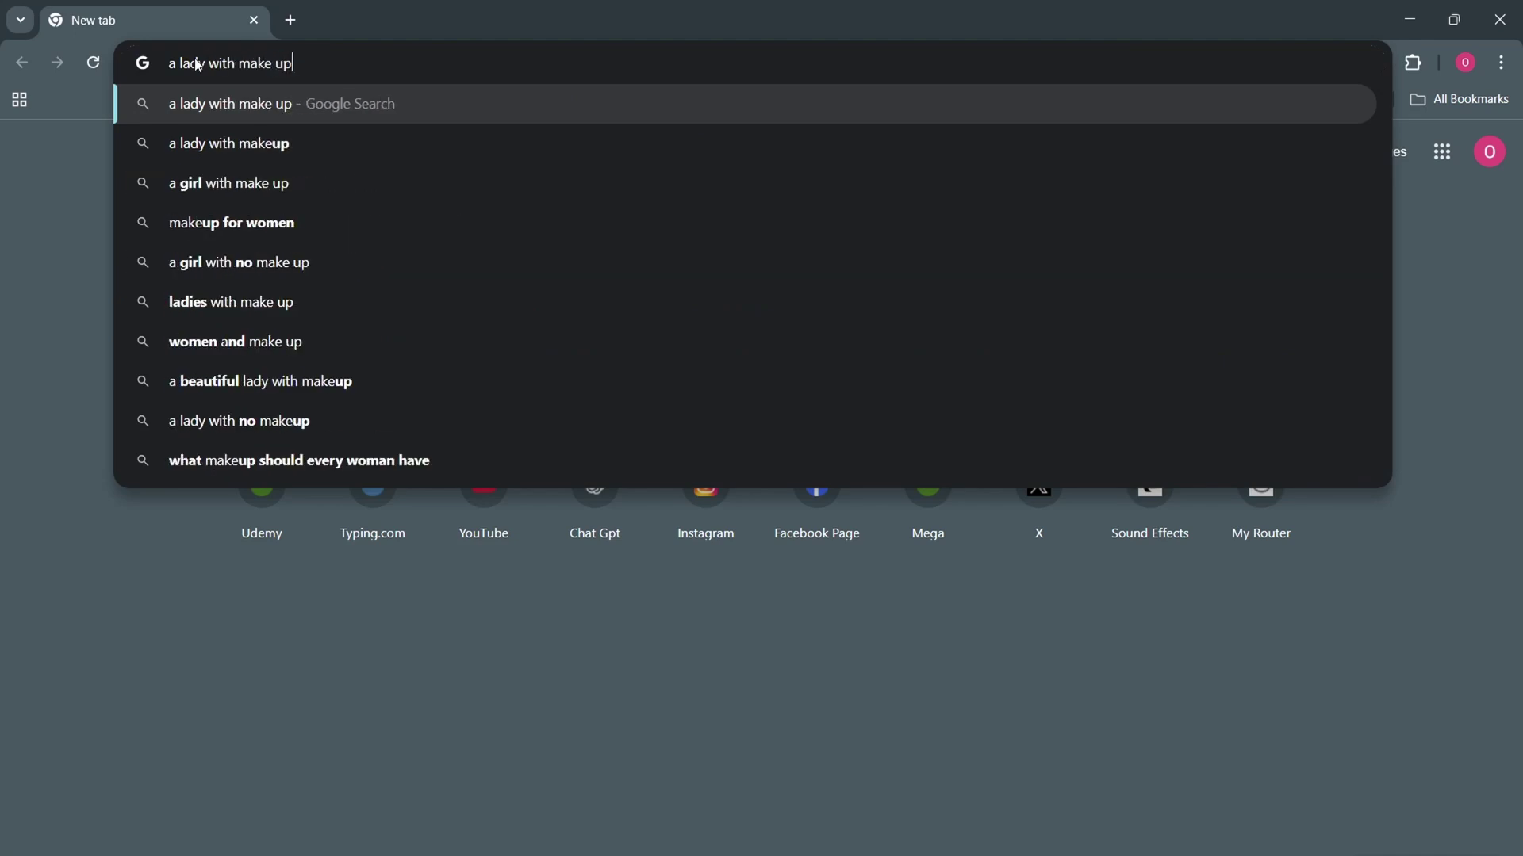
key("Return")
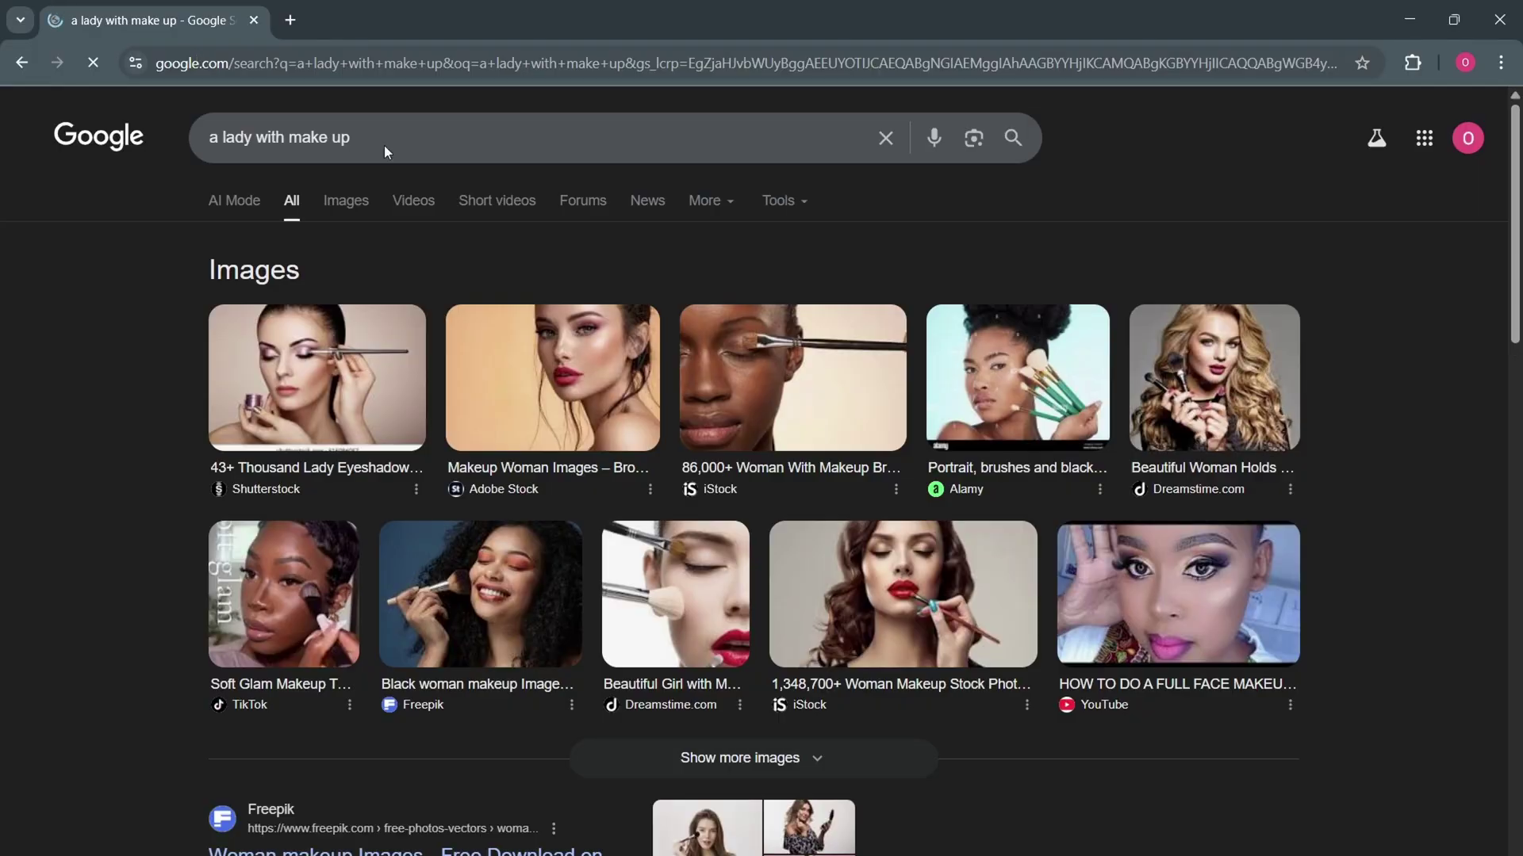
left_click(349, 211)
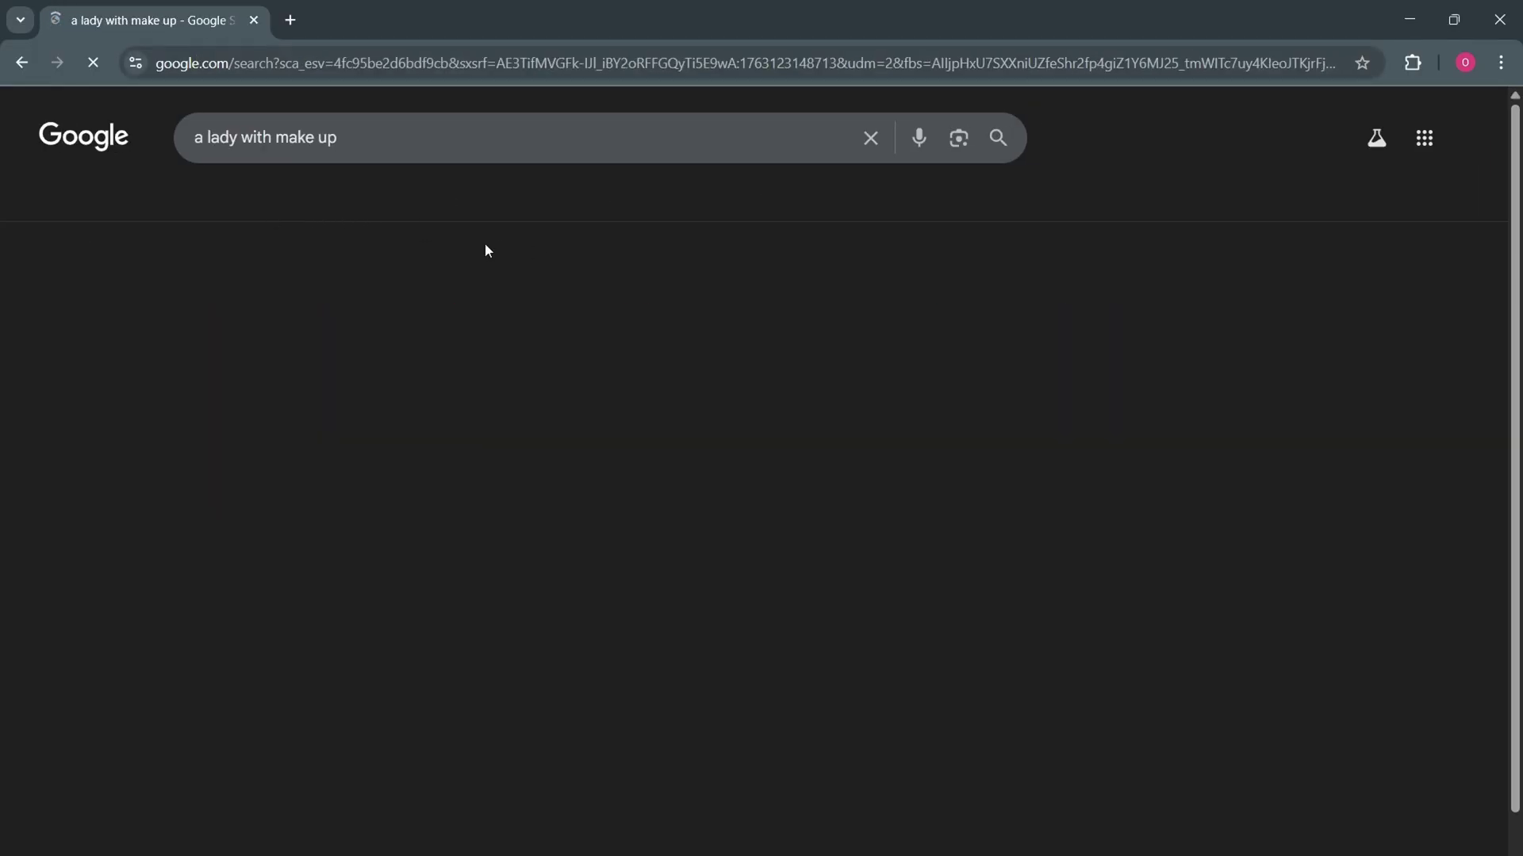
Open the afro lip-gloss and turquoise-background makeup photos in new tabs and view the first.
scroll(444, 373, "down", 3)
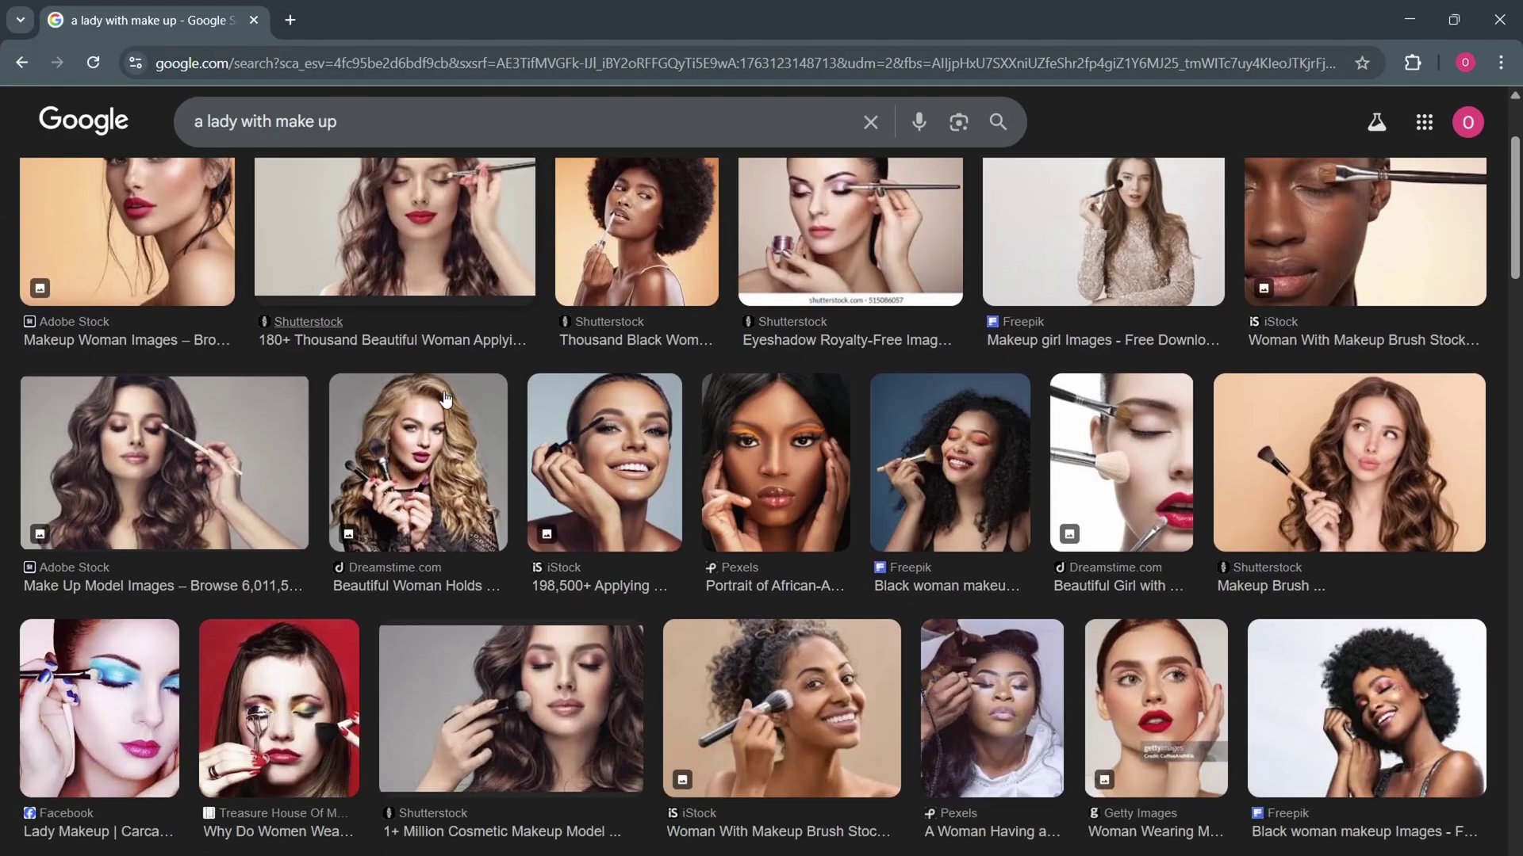
scroll(440, 410, "up", 3)
scroll(428, 428, "down", 3)
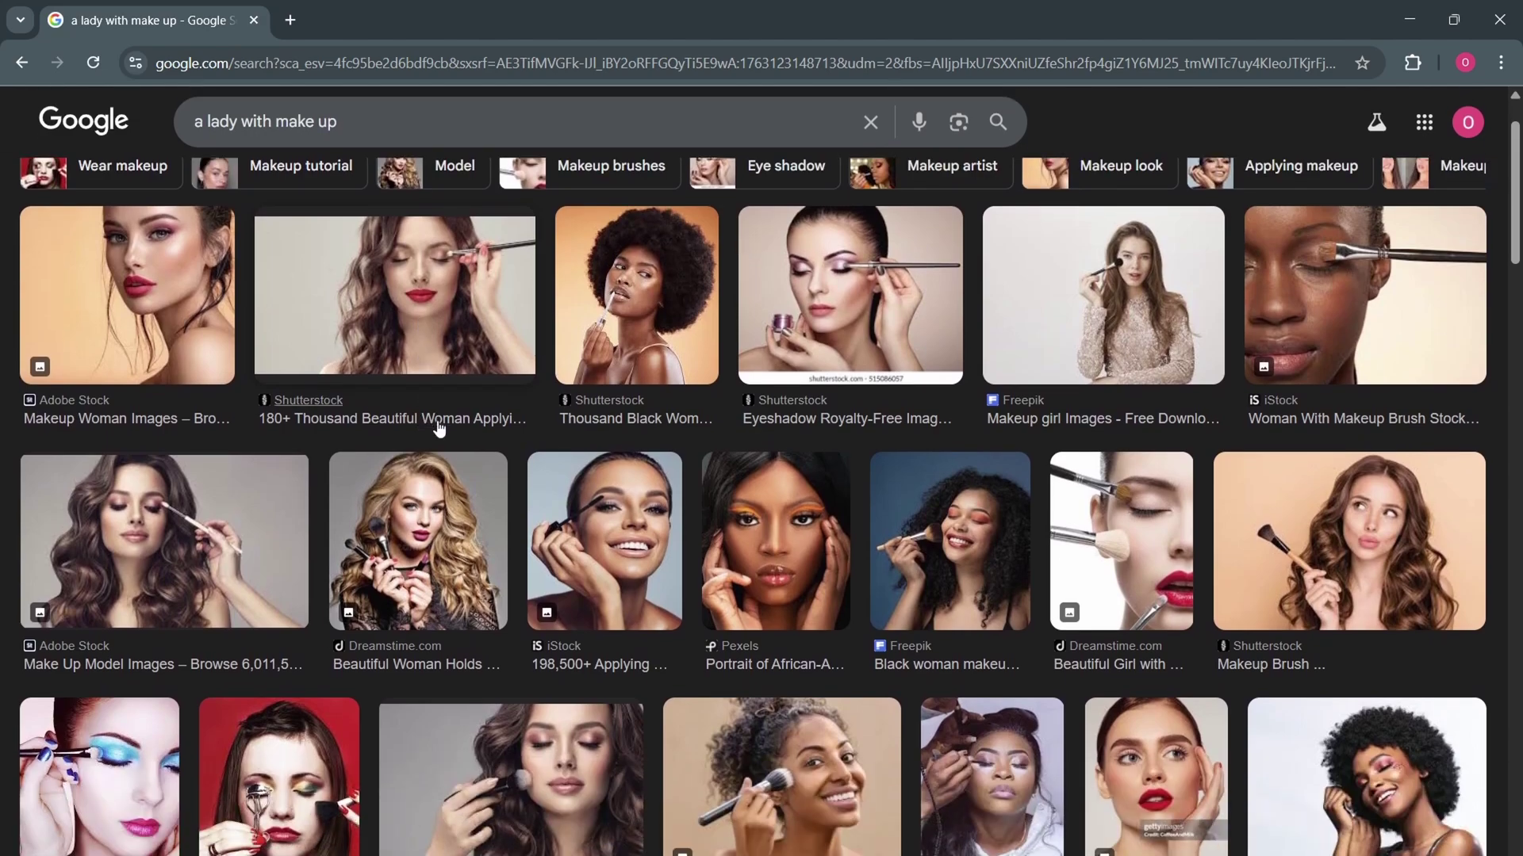
scroll(483, 448, "up", 3)
right_click(620, 409)
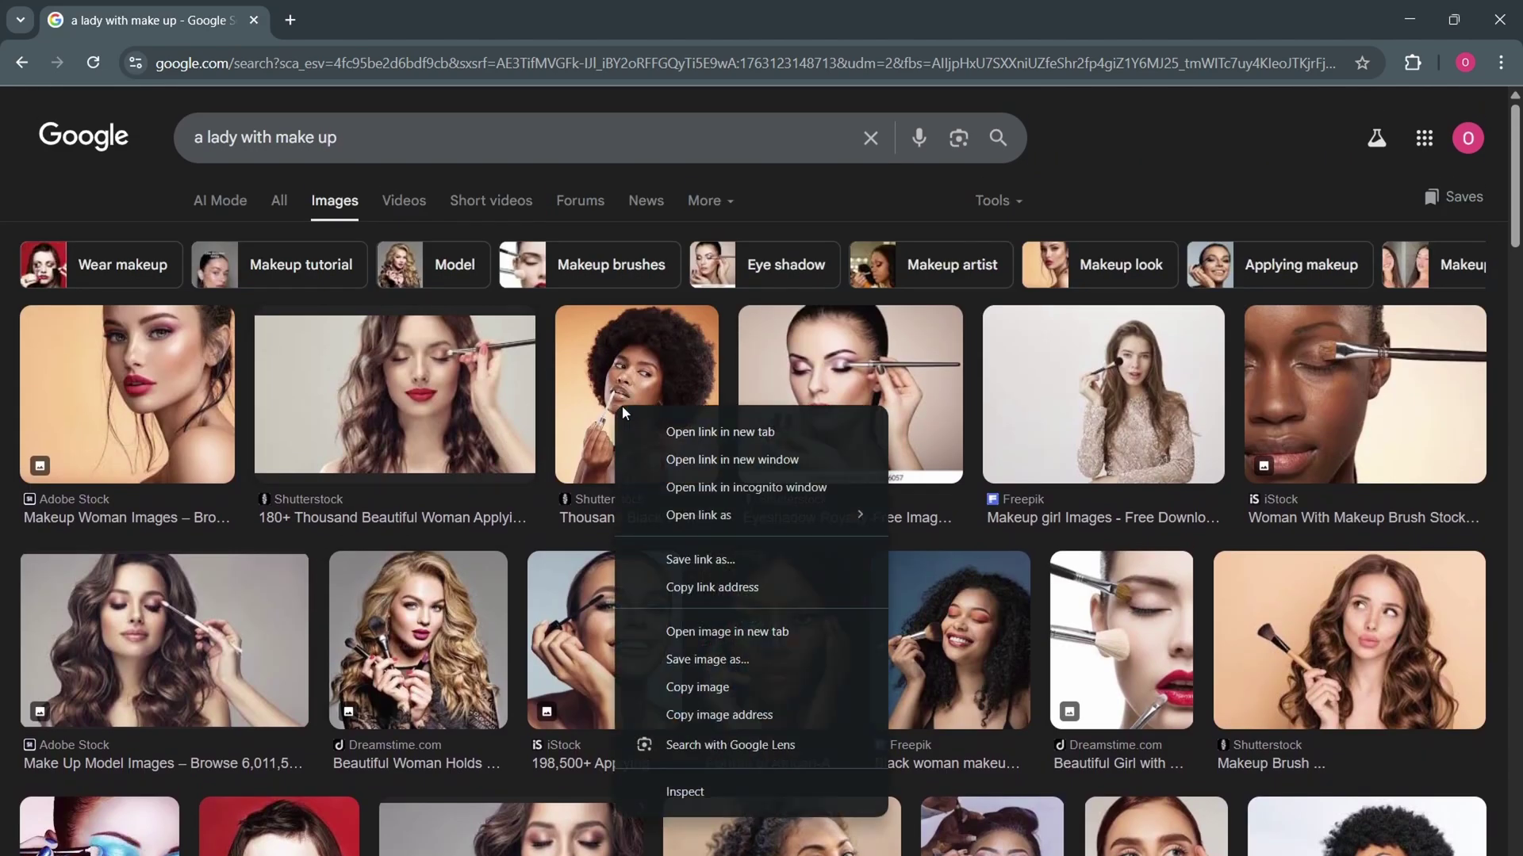
left_click(659, 428)
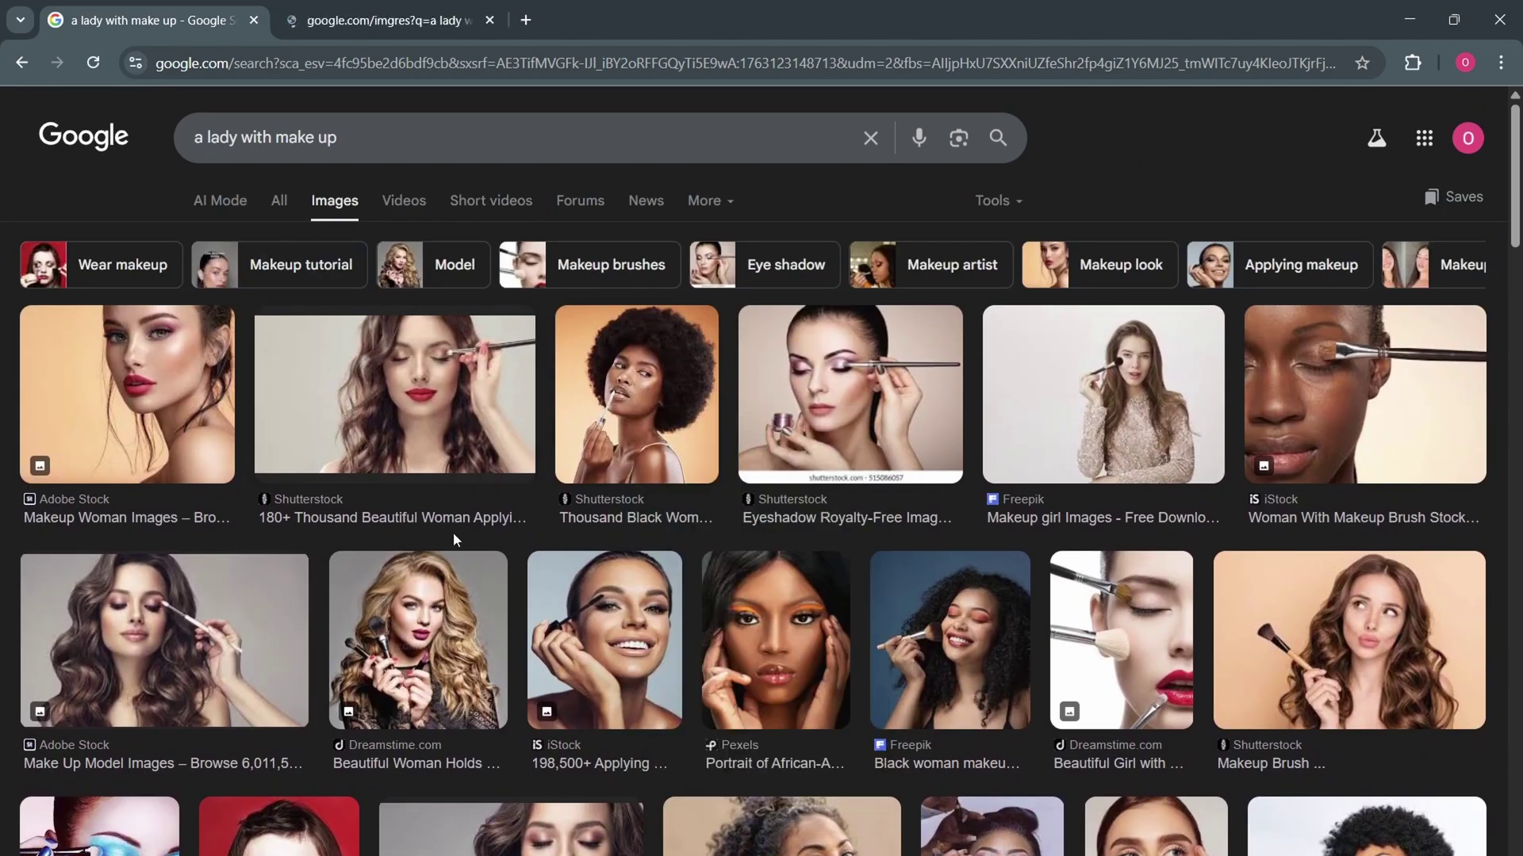
scroll(414, 500, "down", 8)
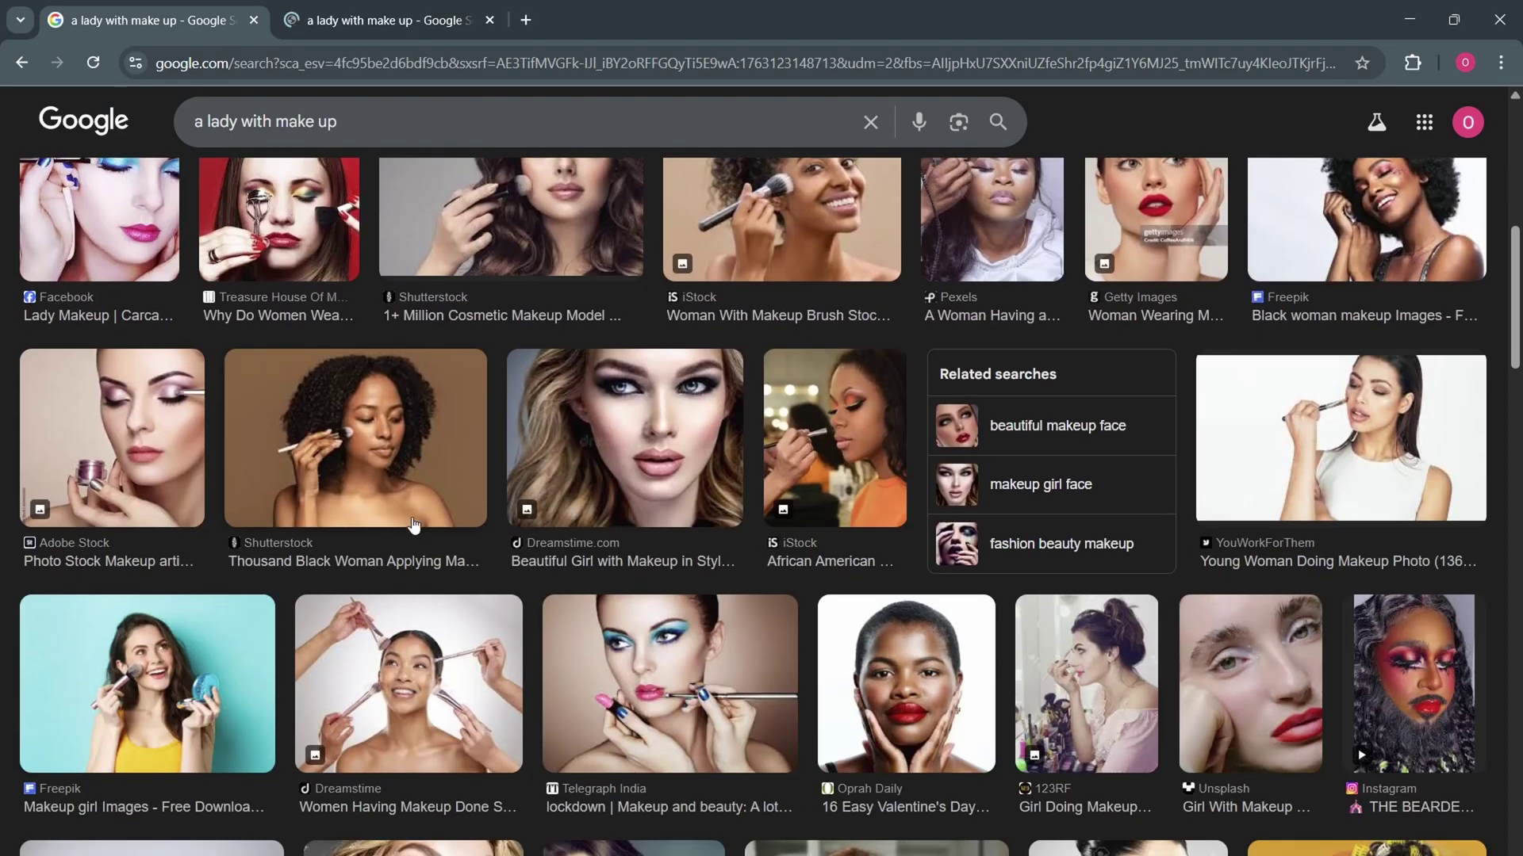
scroll(412, 523, "down", 3)
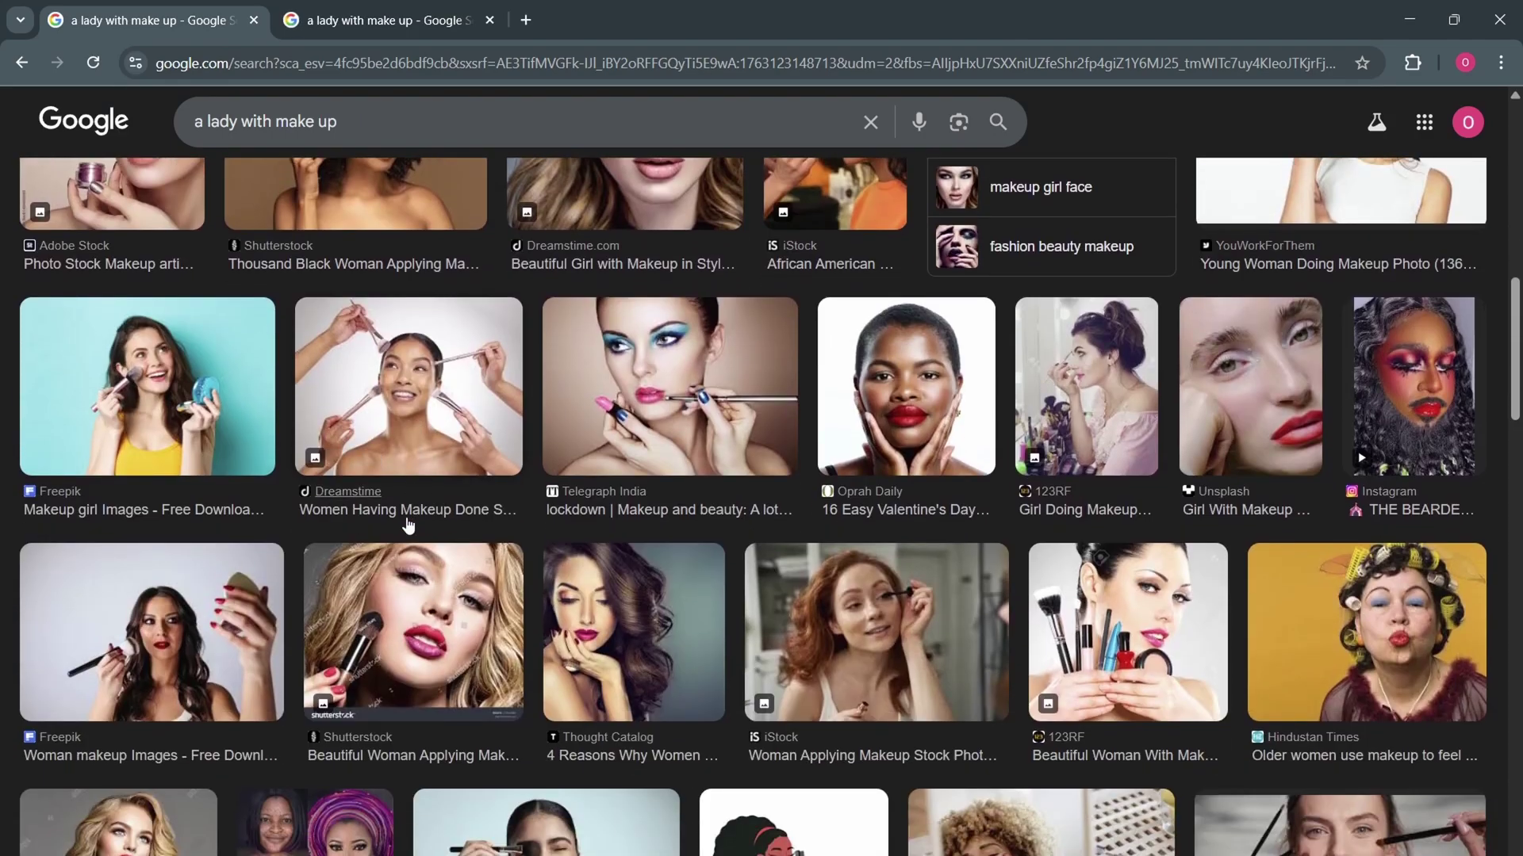
right_click(250, 419)
left_click(240, 423)
scroll(384, 525, "up", 11)
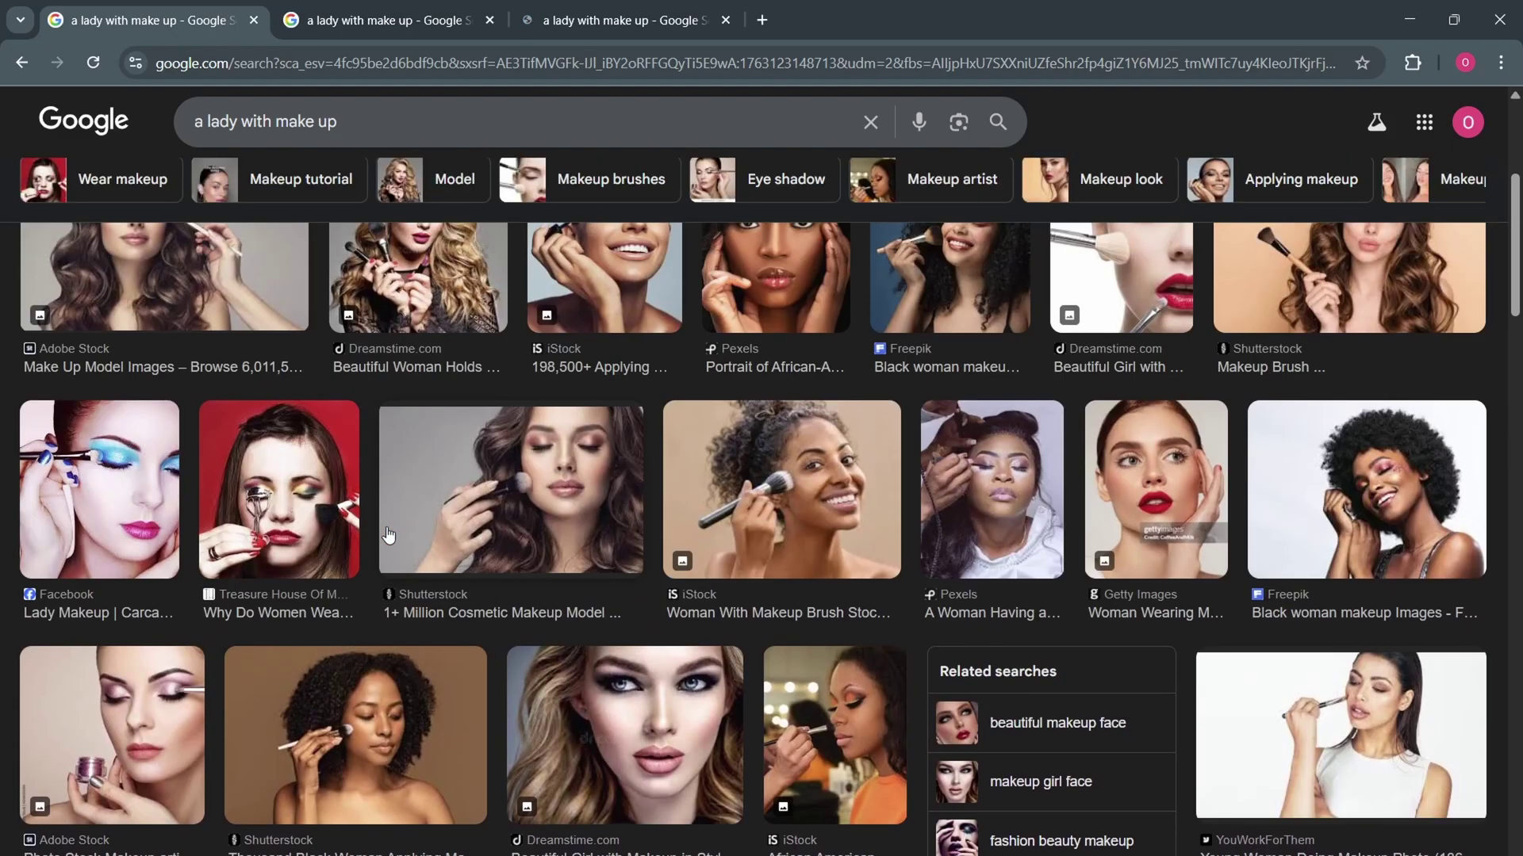
key("ctrl+Tab")
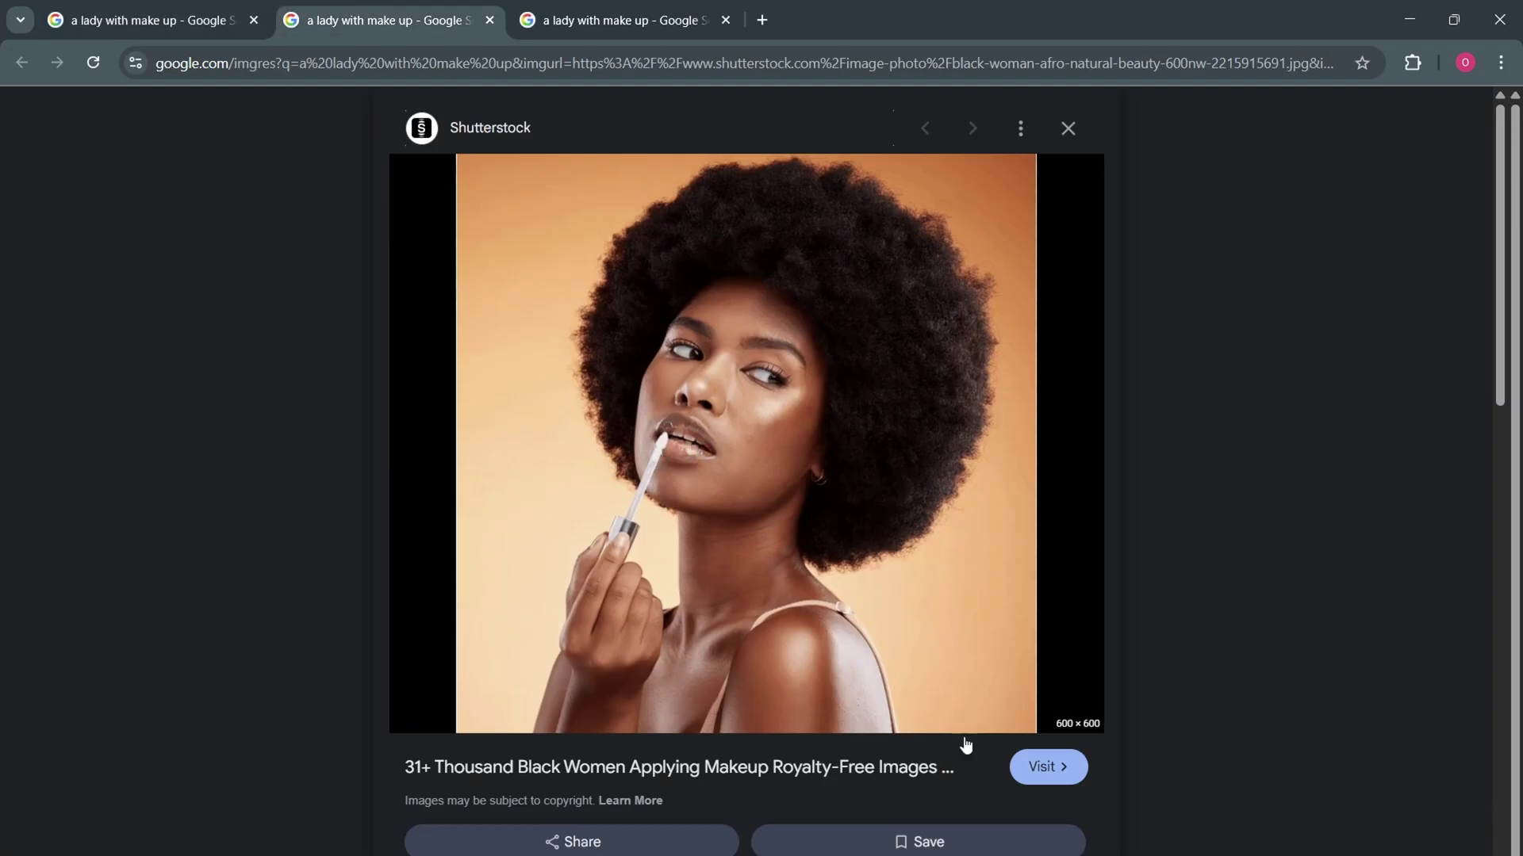
Open the Shutterstock and Freepik source pages of both photos in new tabs.
right_click(911, 771)
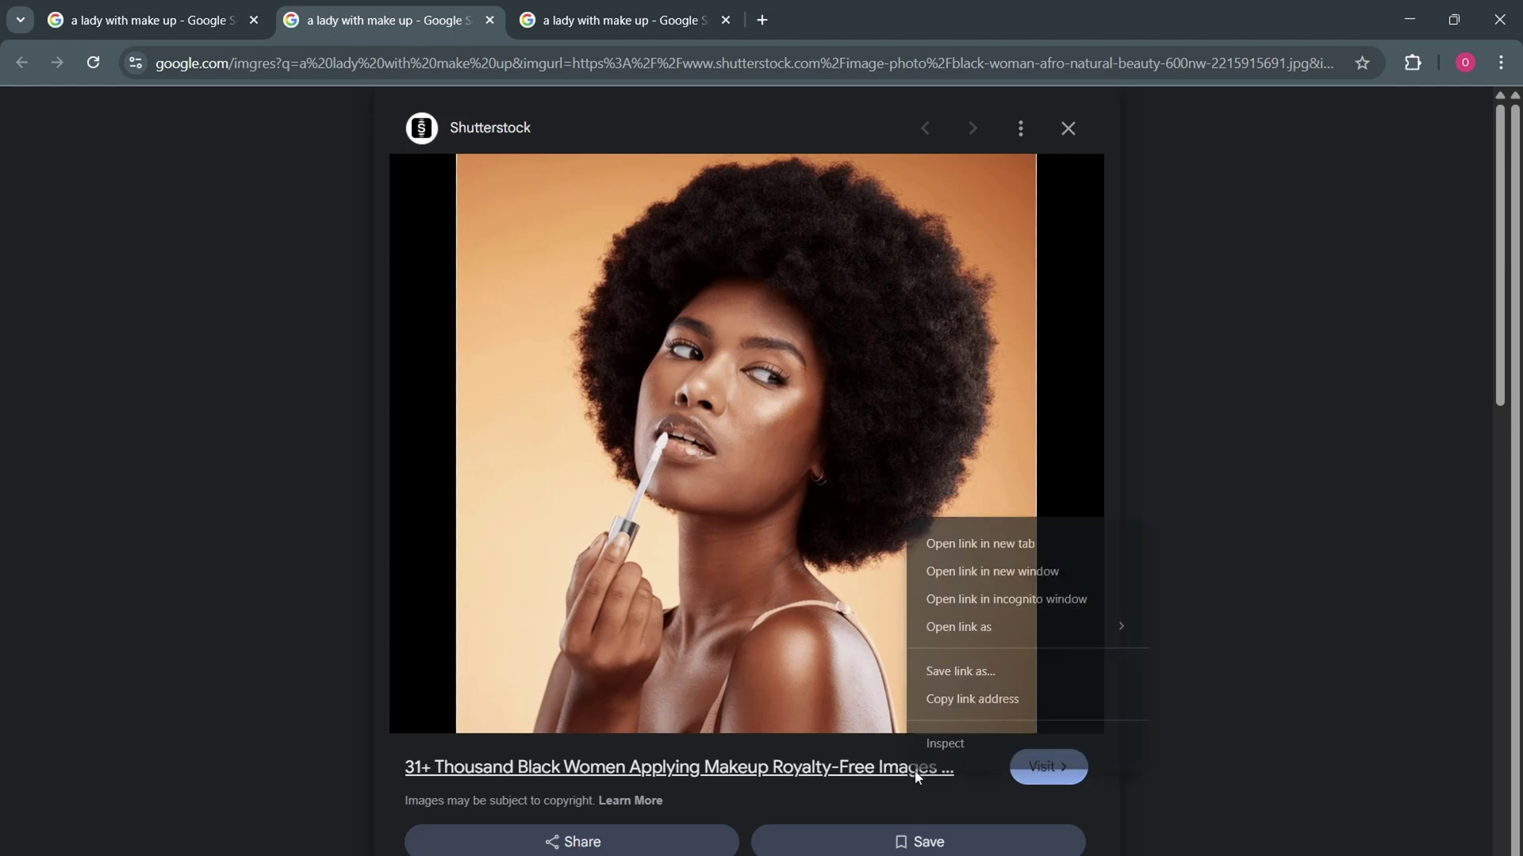
left_click(1004, 544)
key("ctrl+Tab")
key("ctrl+Tab")
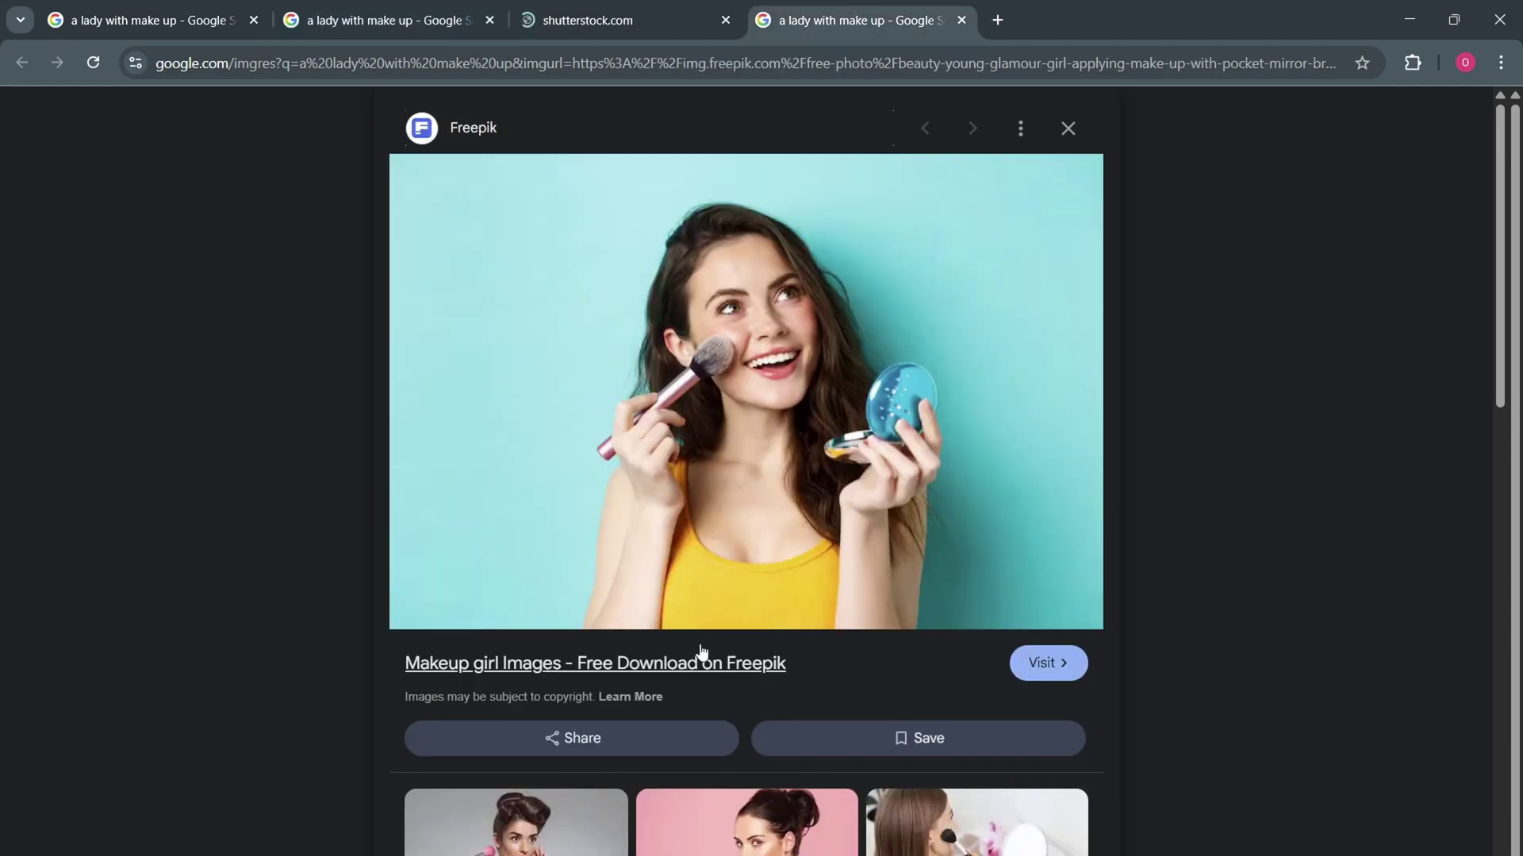
right_click(1048, 668)
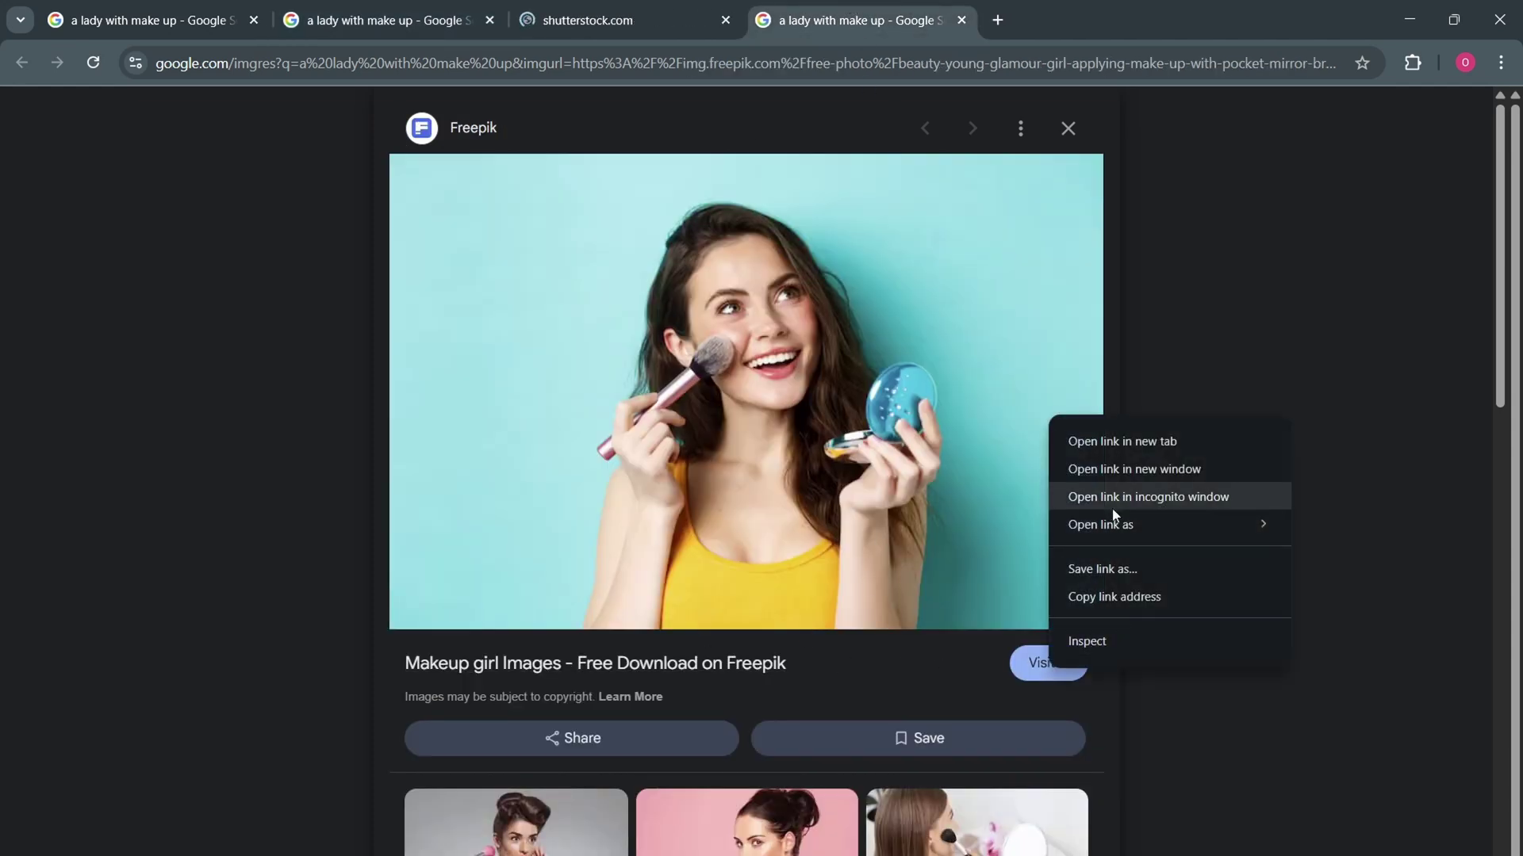
left_click(1066, 440)
Review the Shutterstock afro lip-gloss photo page, then start a new blank tab.
left_click(611, 20)
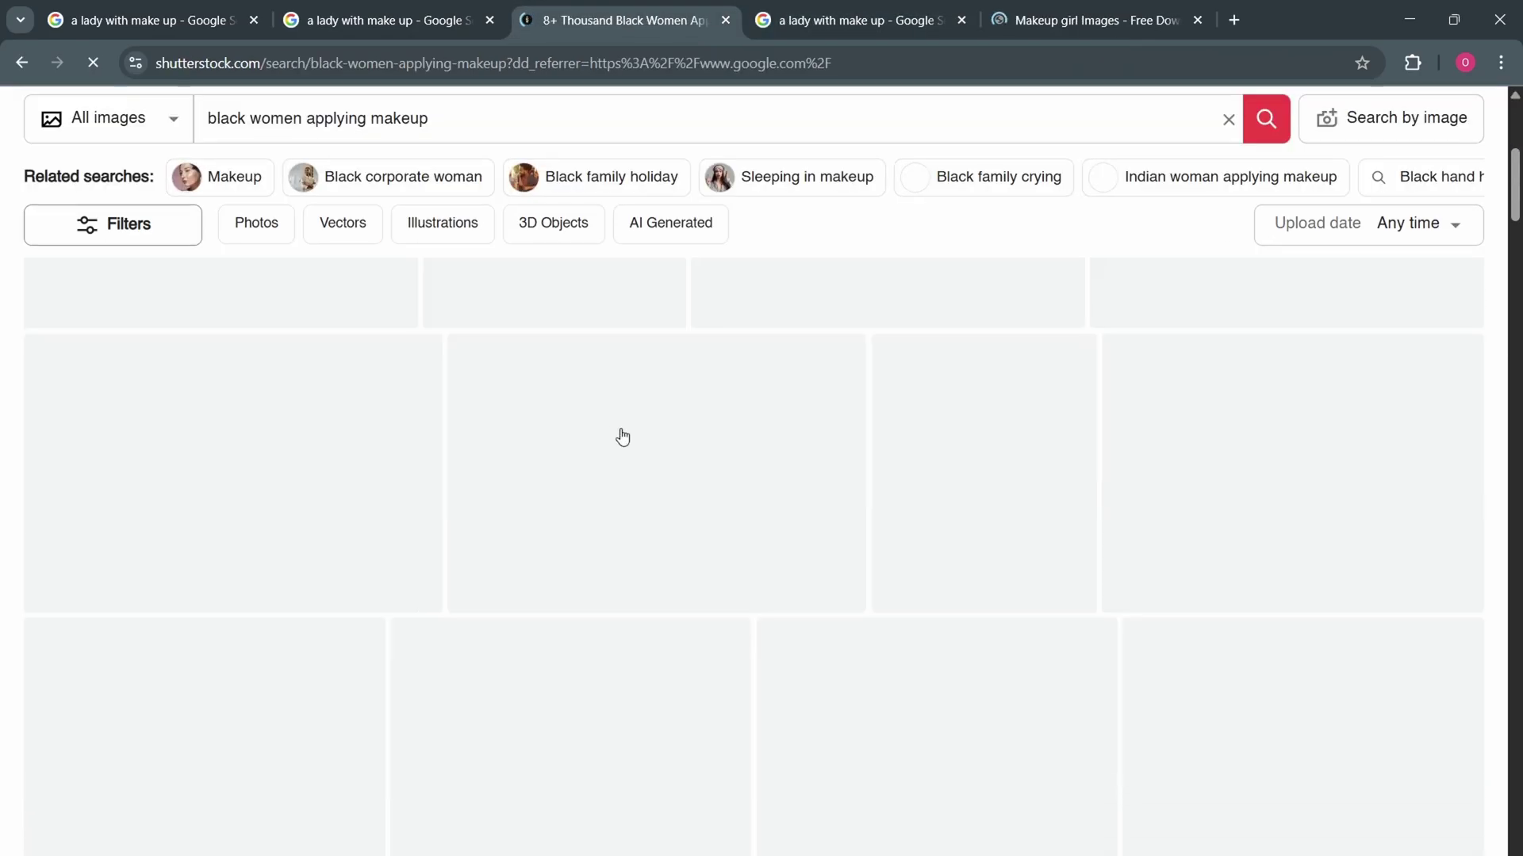
scroll(663, 458, "down", 2)
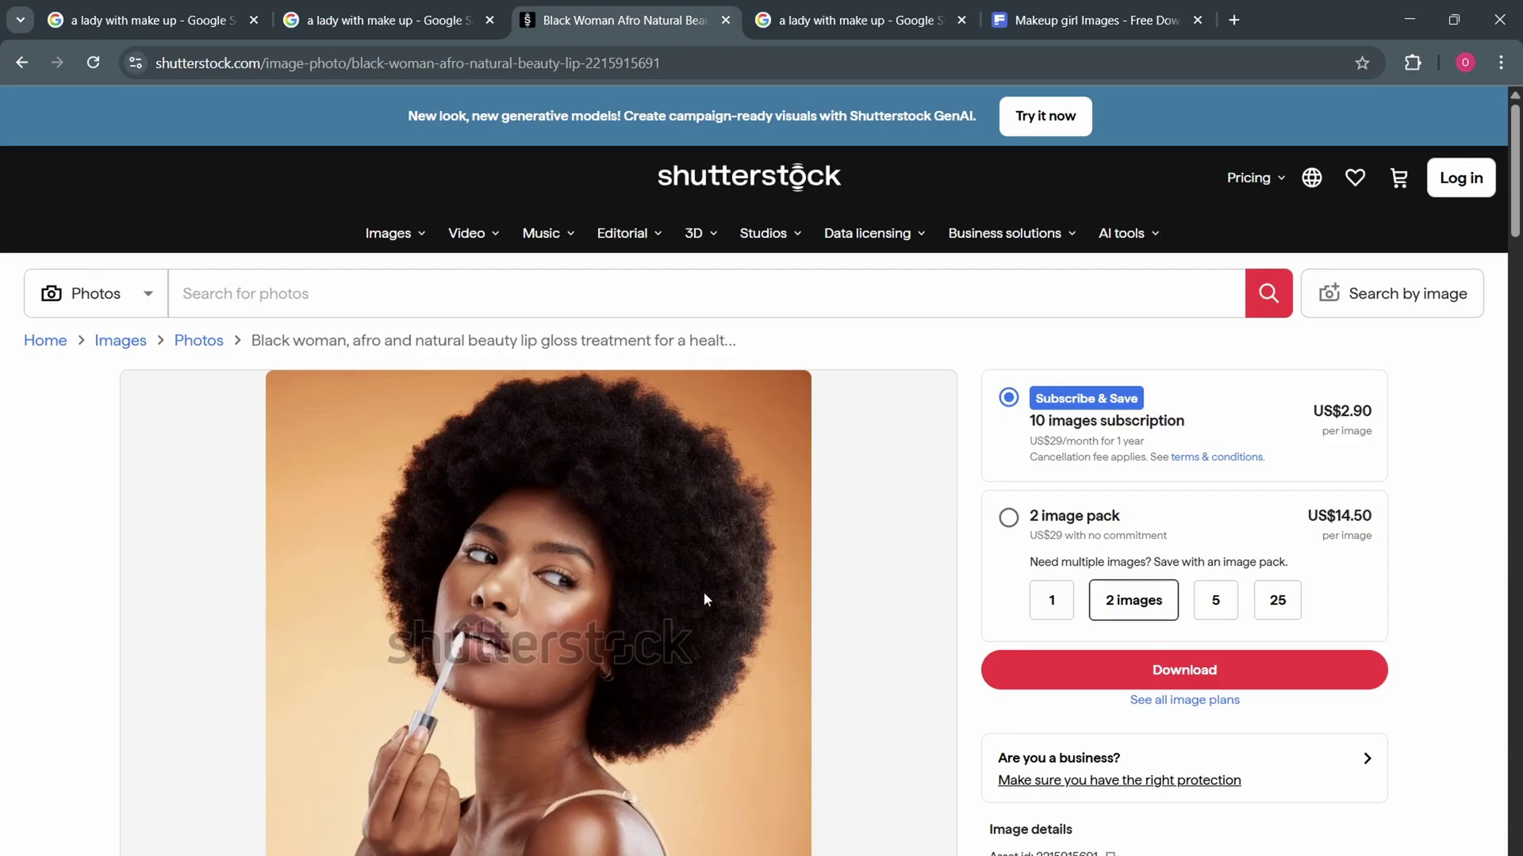
left_click(1233, 19)
Search the web for 'image fx' and go to the ImageFX site.
key("ctrl+t")
type("image f")
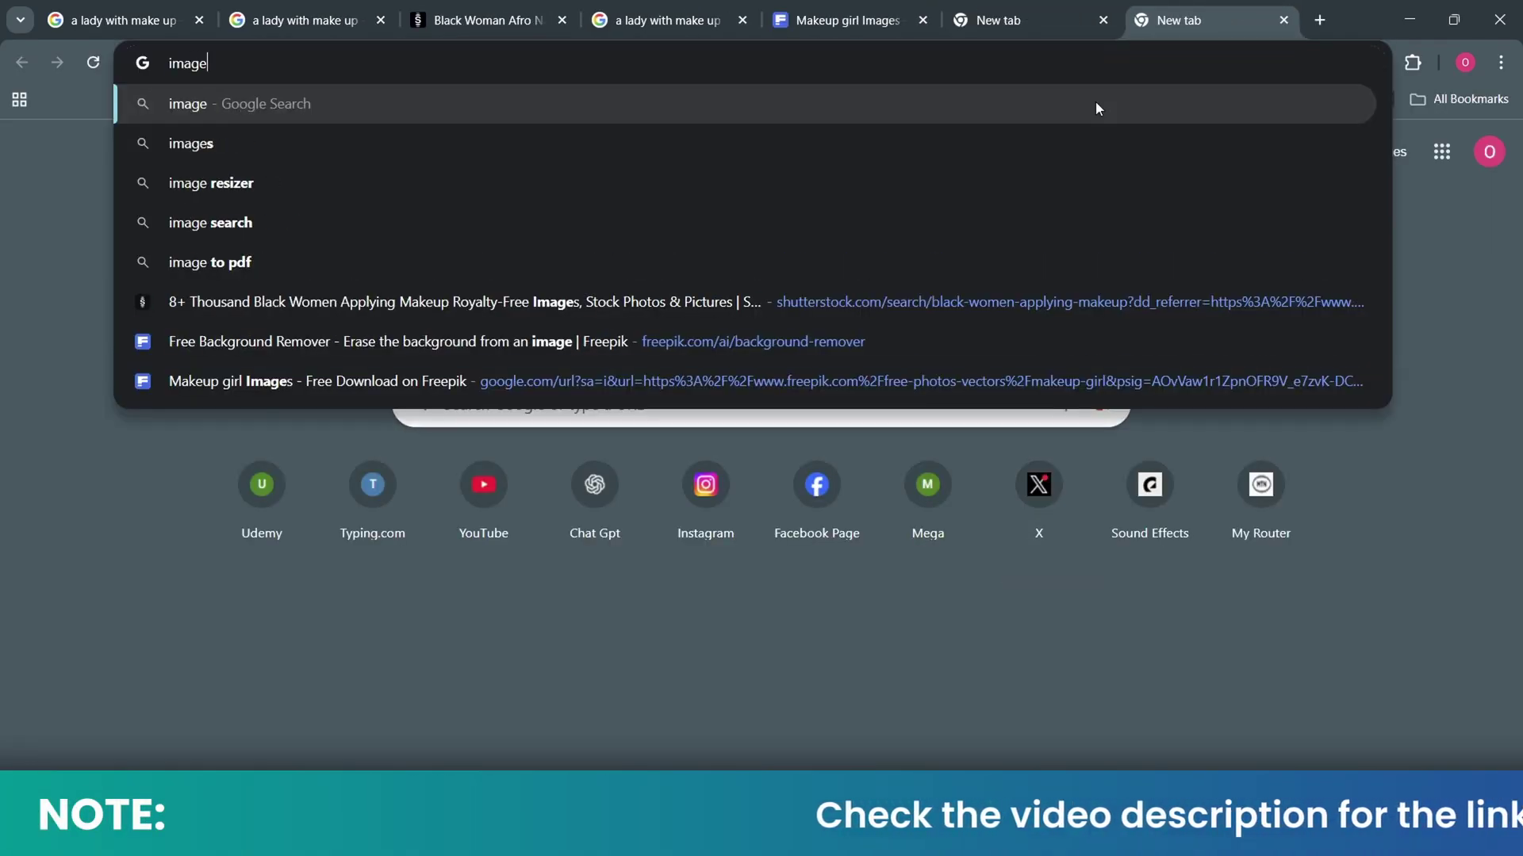
type("x")
key("Return")
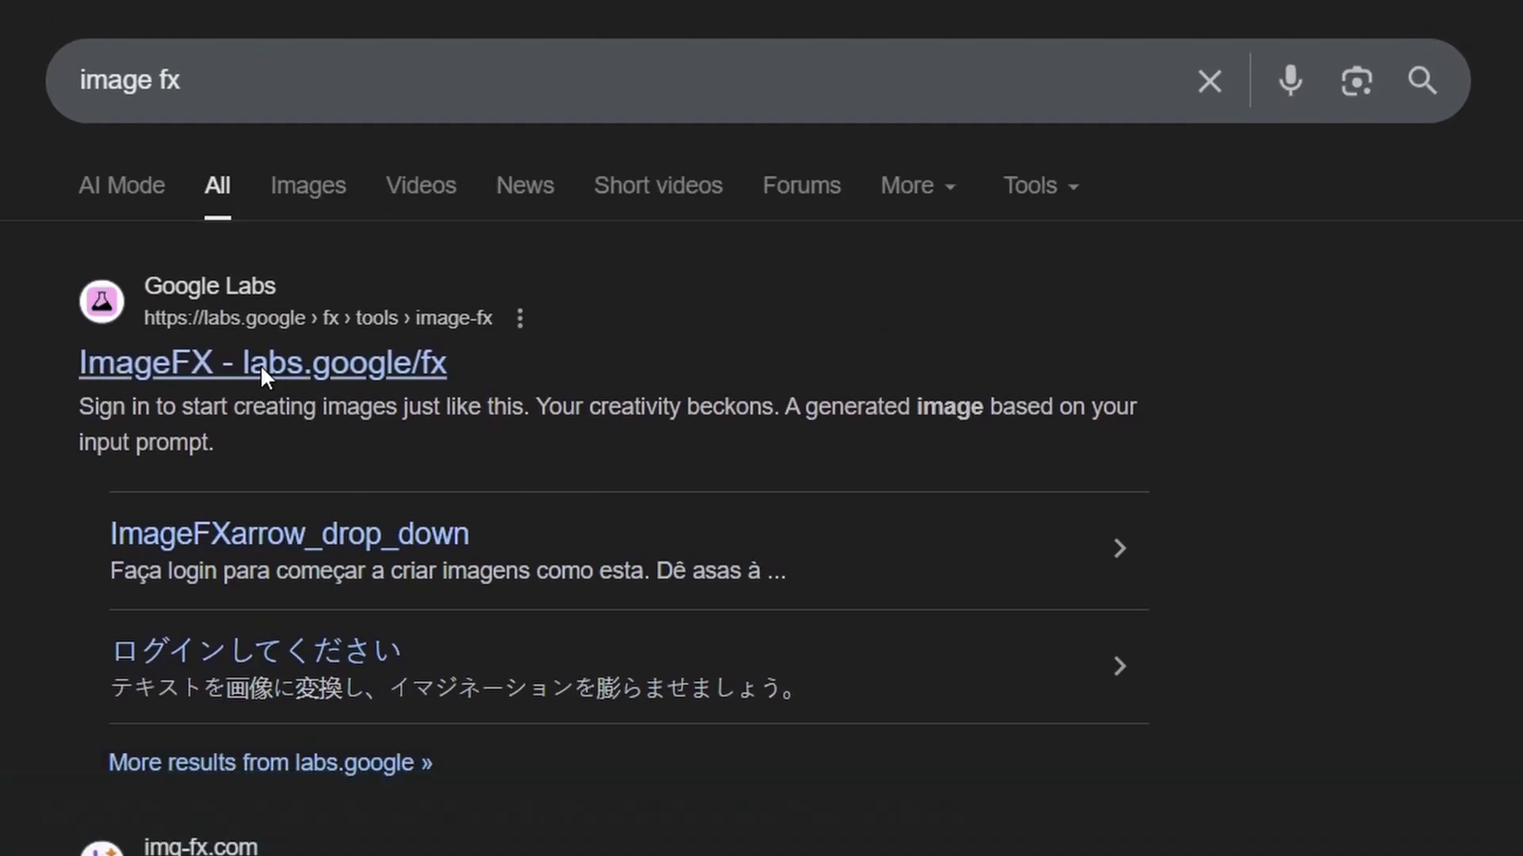
left_click(132, 495)
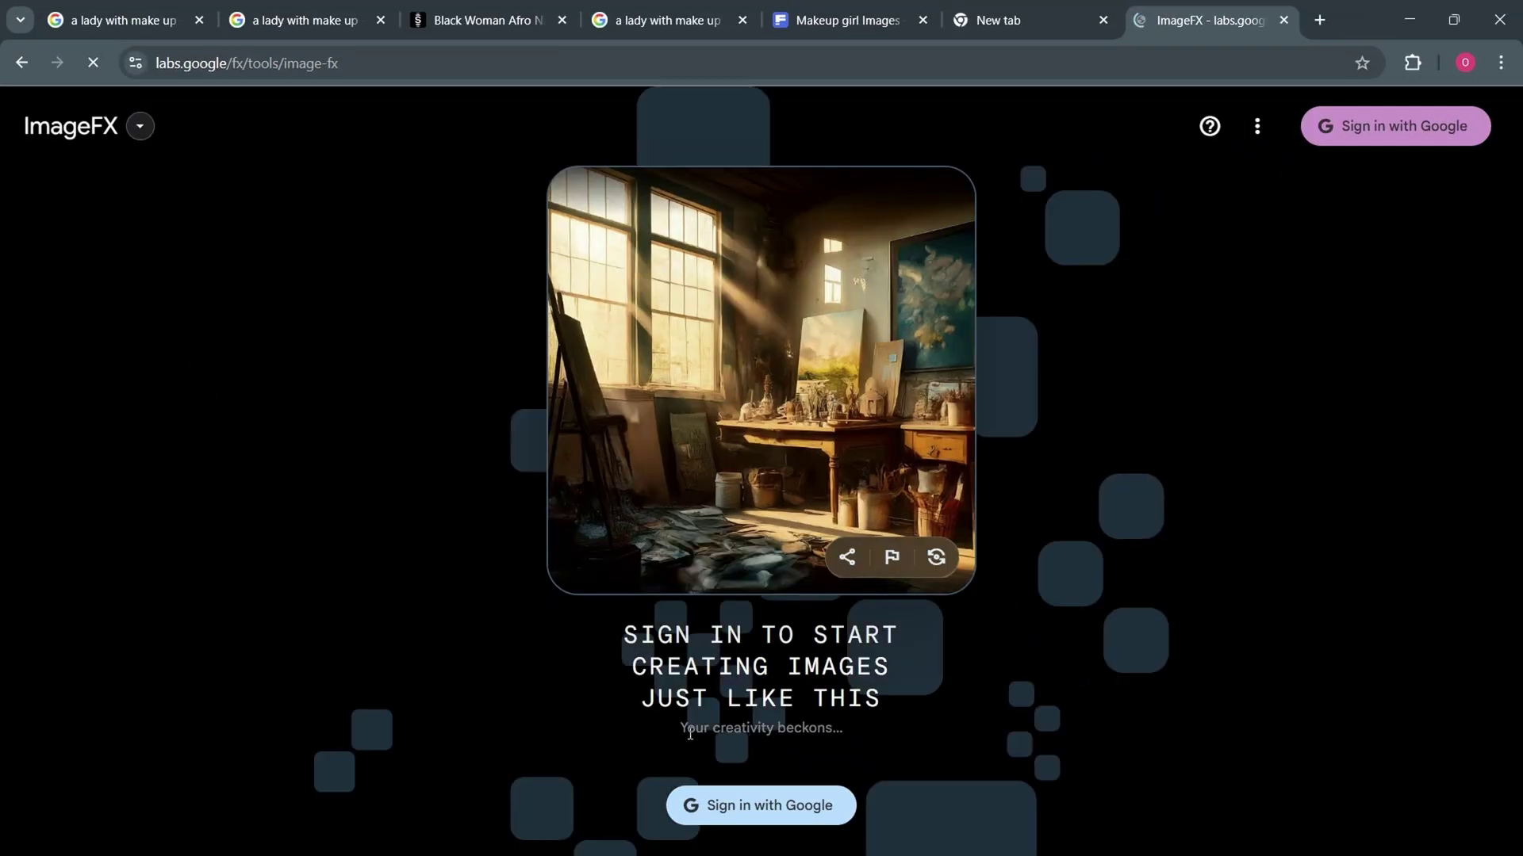
Sign in to ImageFX with Google and accept its privacy policy.
left_click(712, 802)
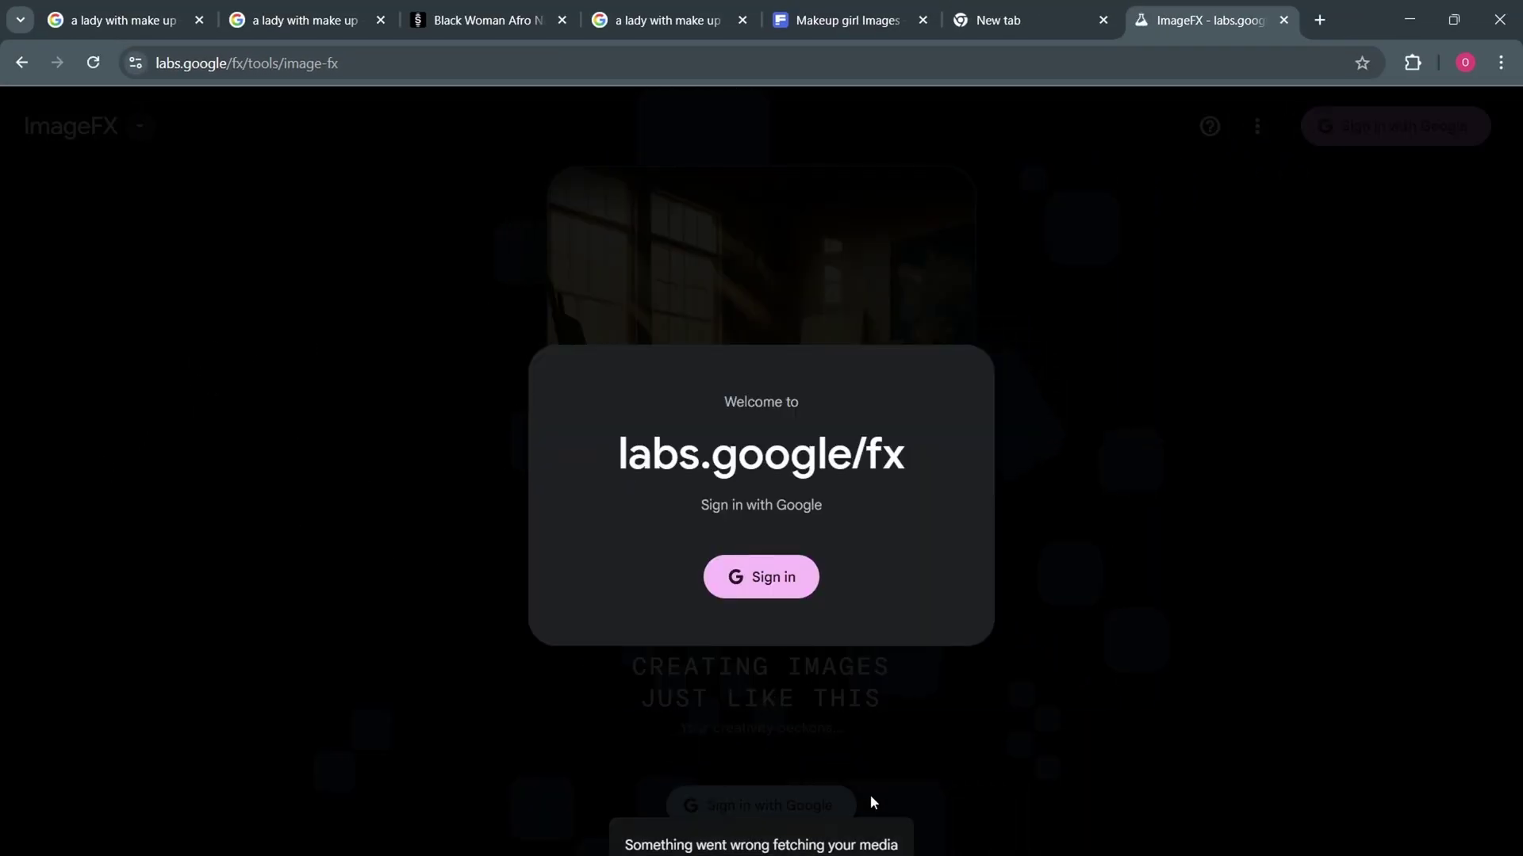
left_click(774, 585)
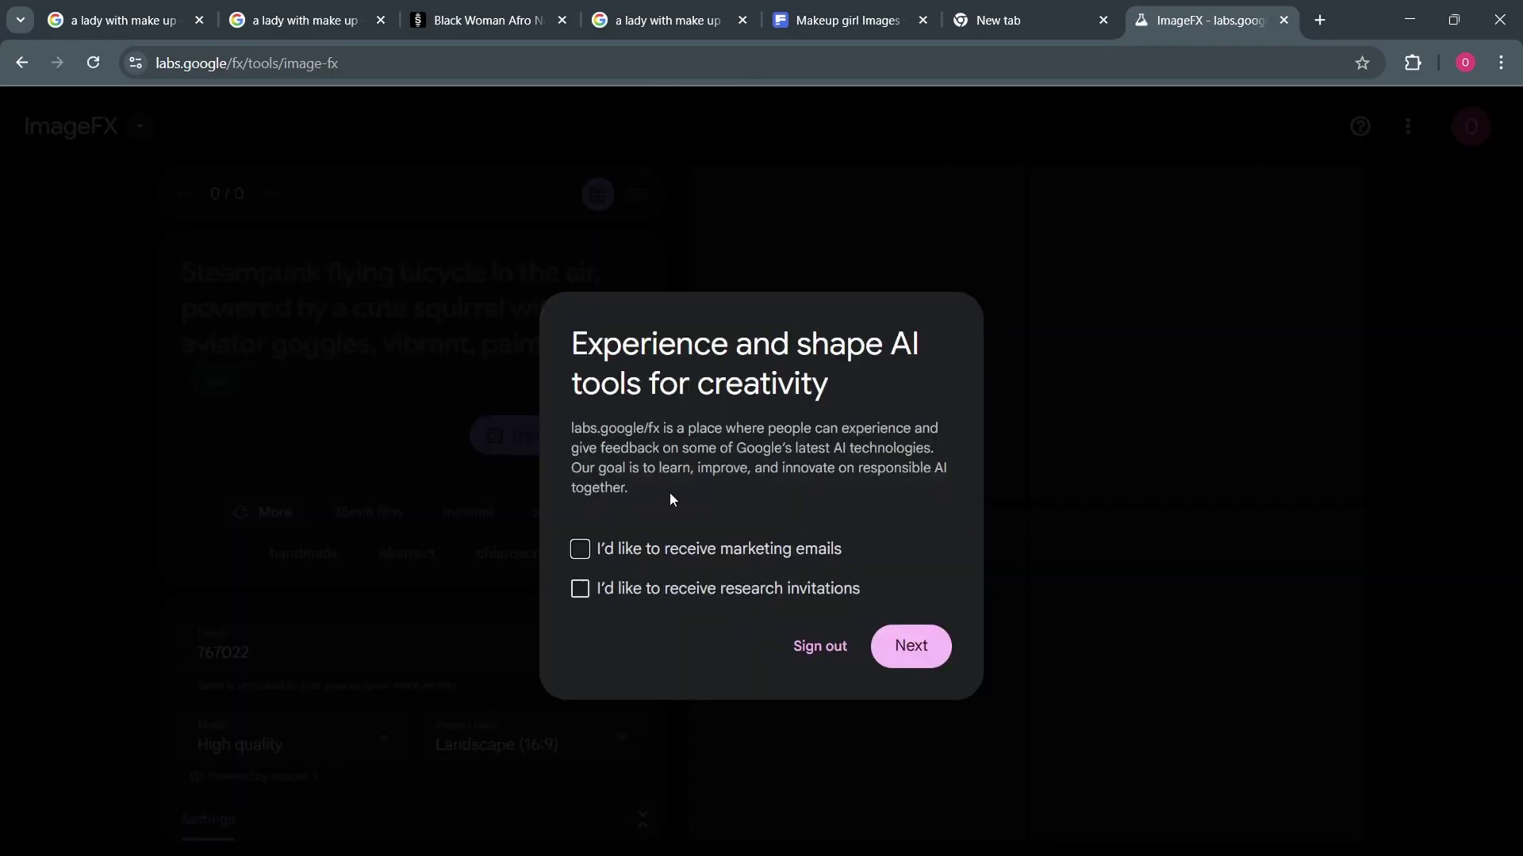
left_click(908, 655)
scroll(796, 561, "down", 5)
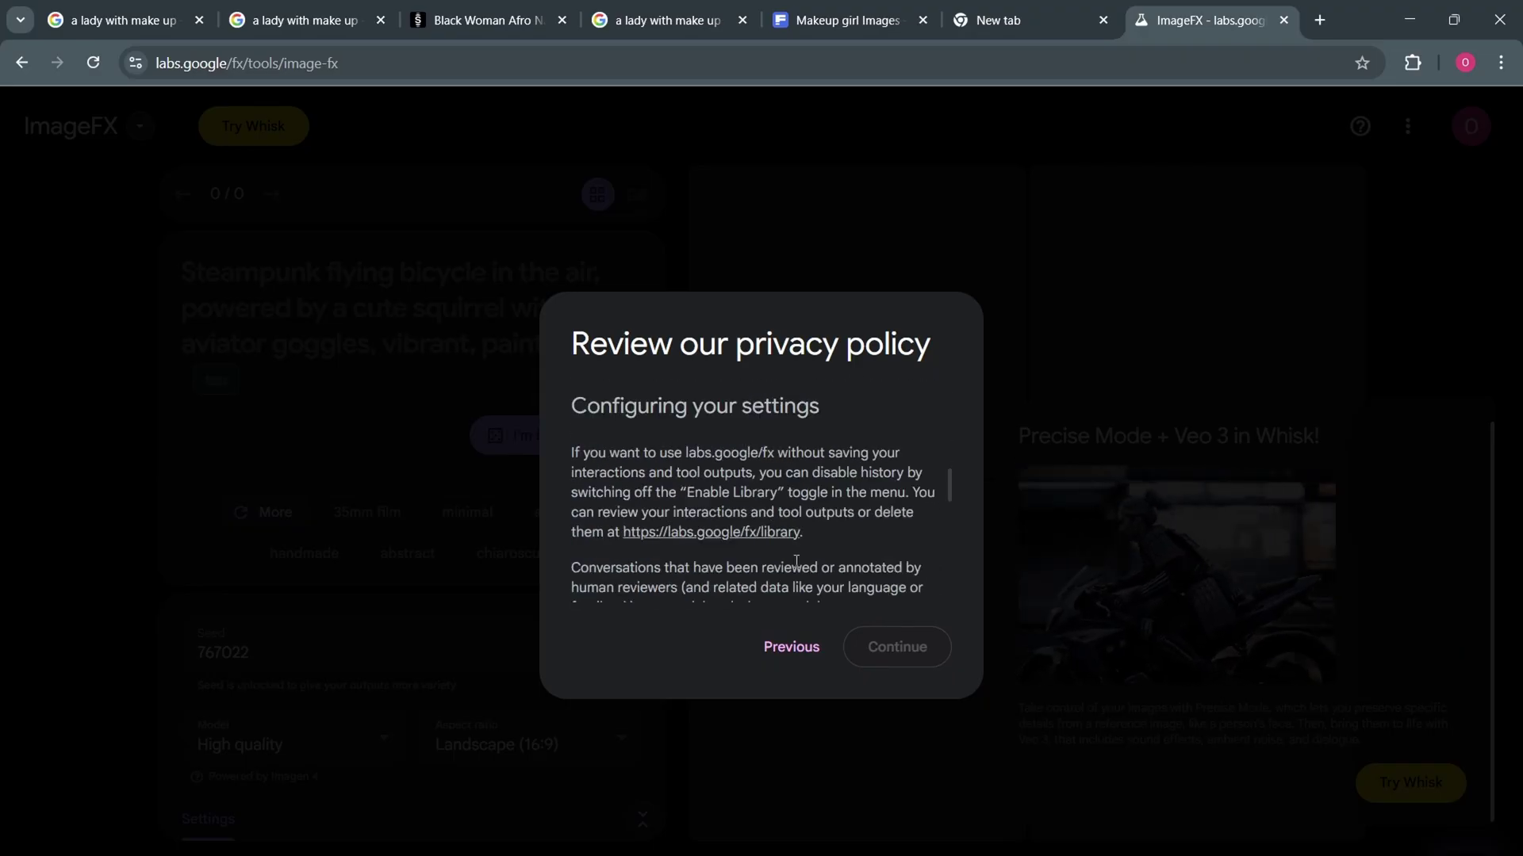
scroll(797, 562, "down", 5)
left_click(924, 652)
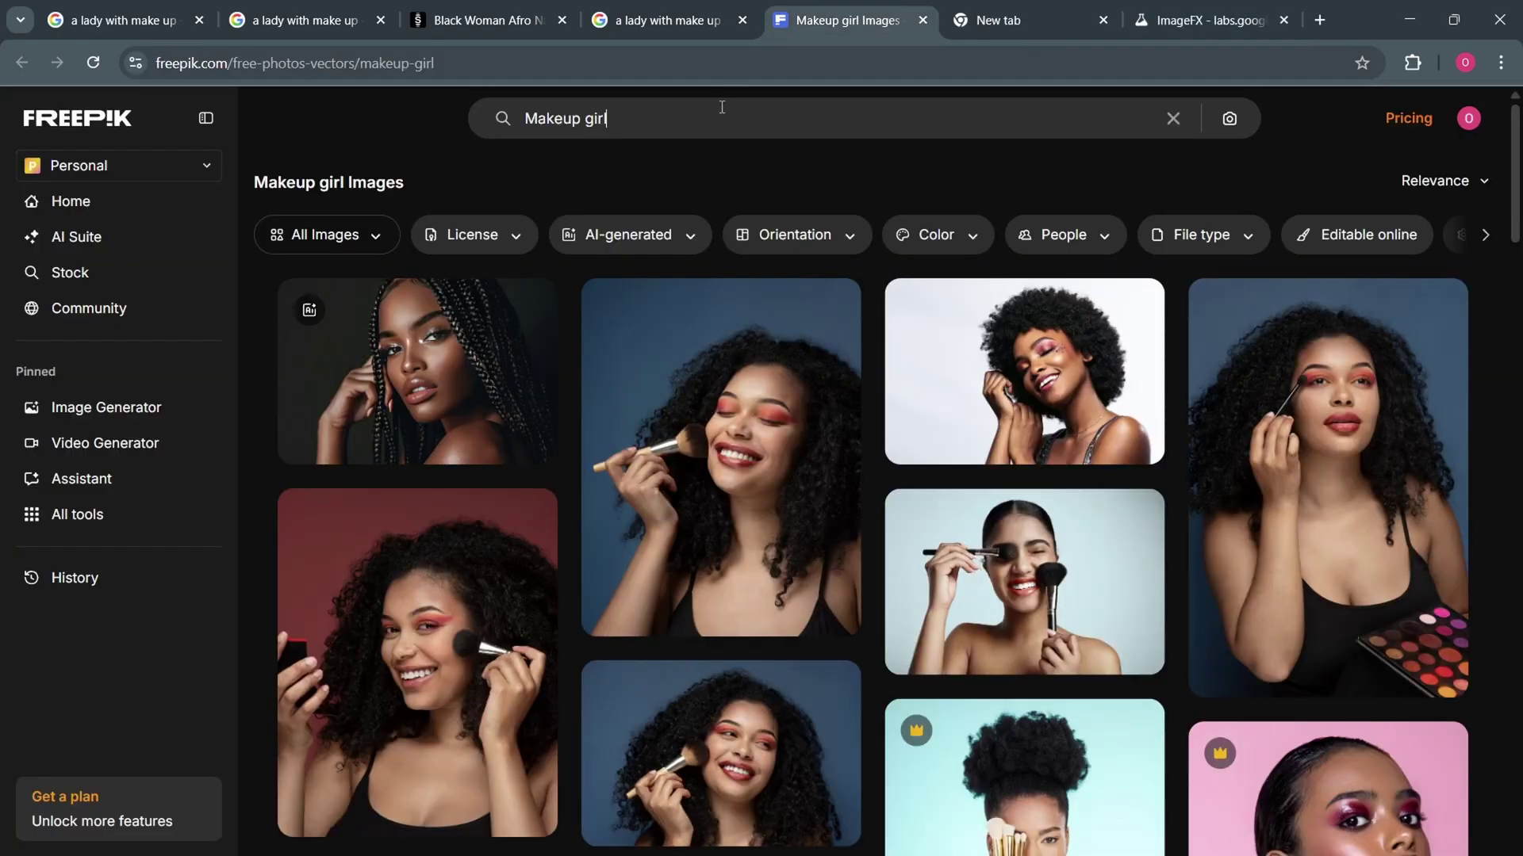
Open Freepik's pink-background makeup-brush portrait photo page, then return to ImageFX.
scroll(456, 587, "down", 3)
left_click(456, 587)
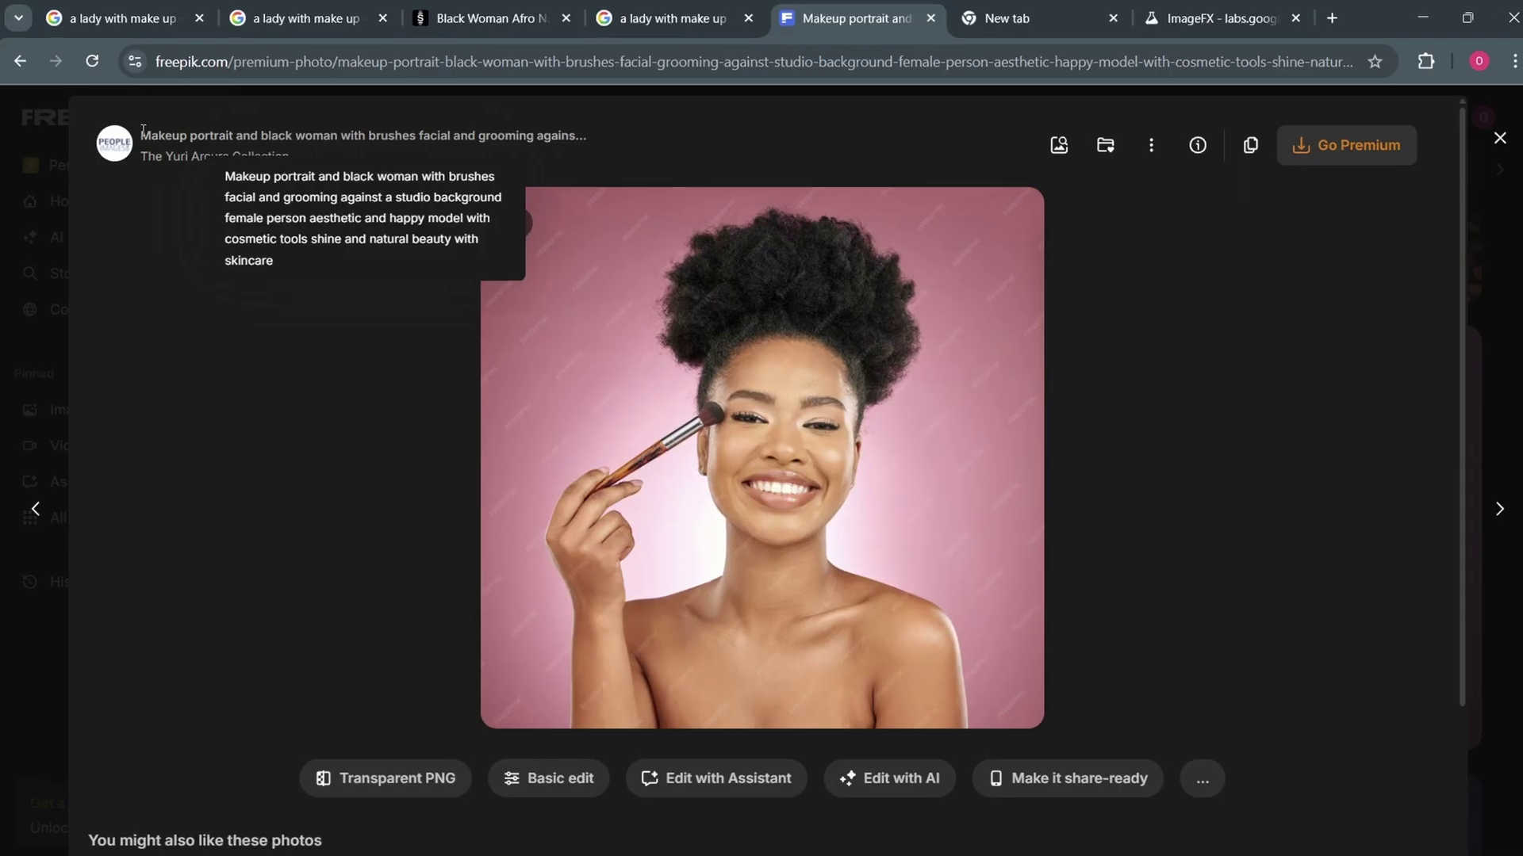
left_click_drag(225, 174, 300, 257)
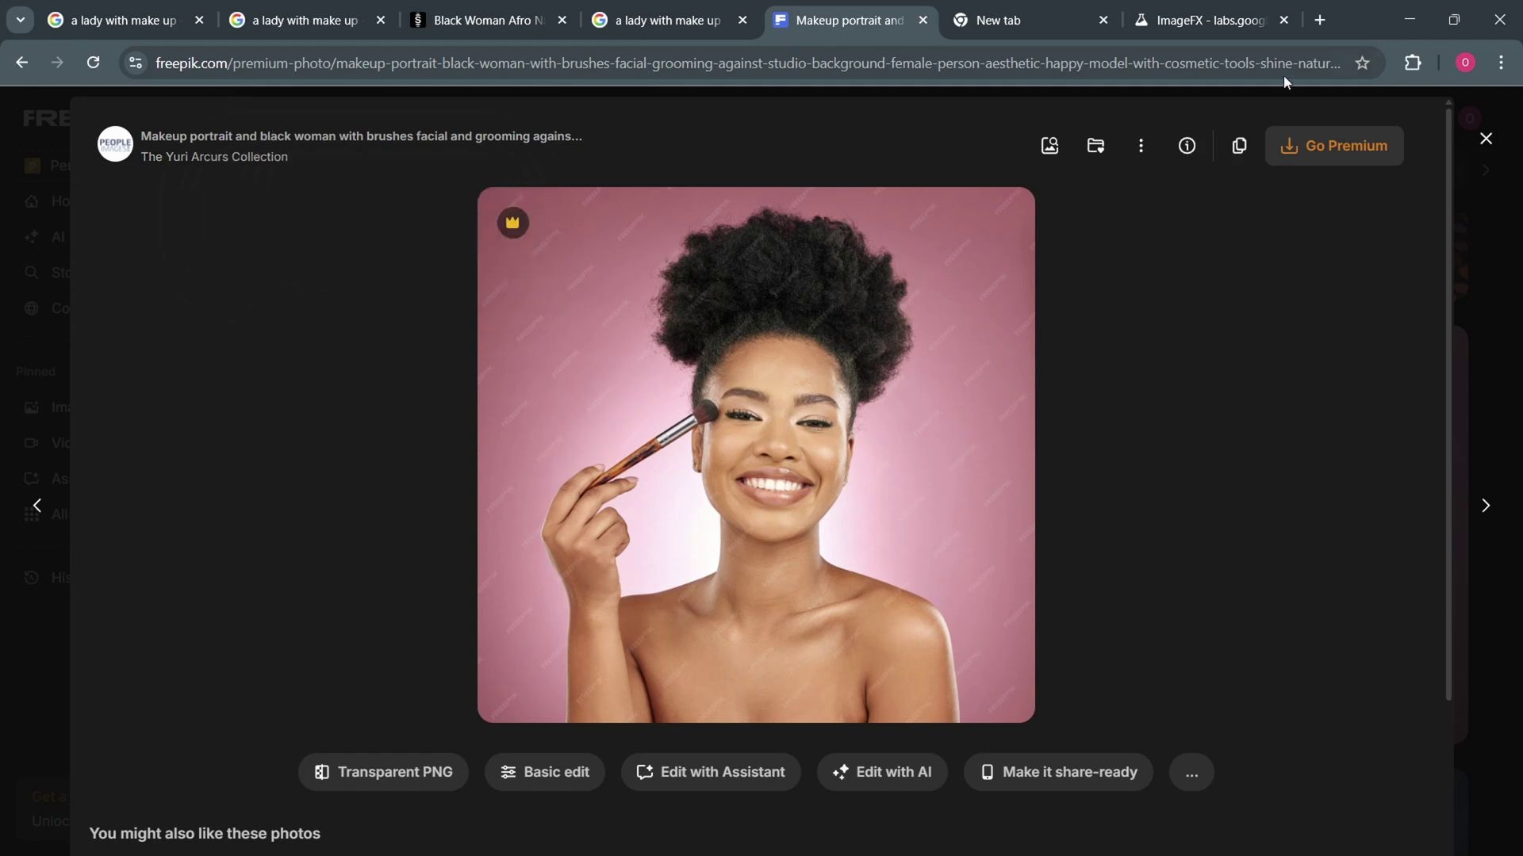
left_click(1181, 27)
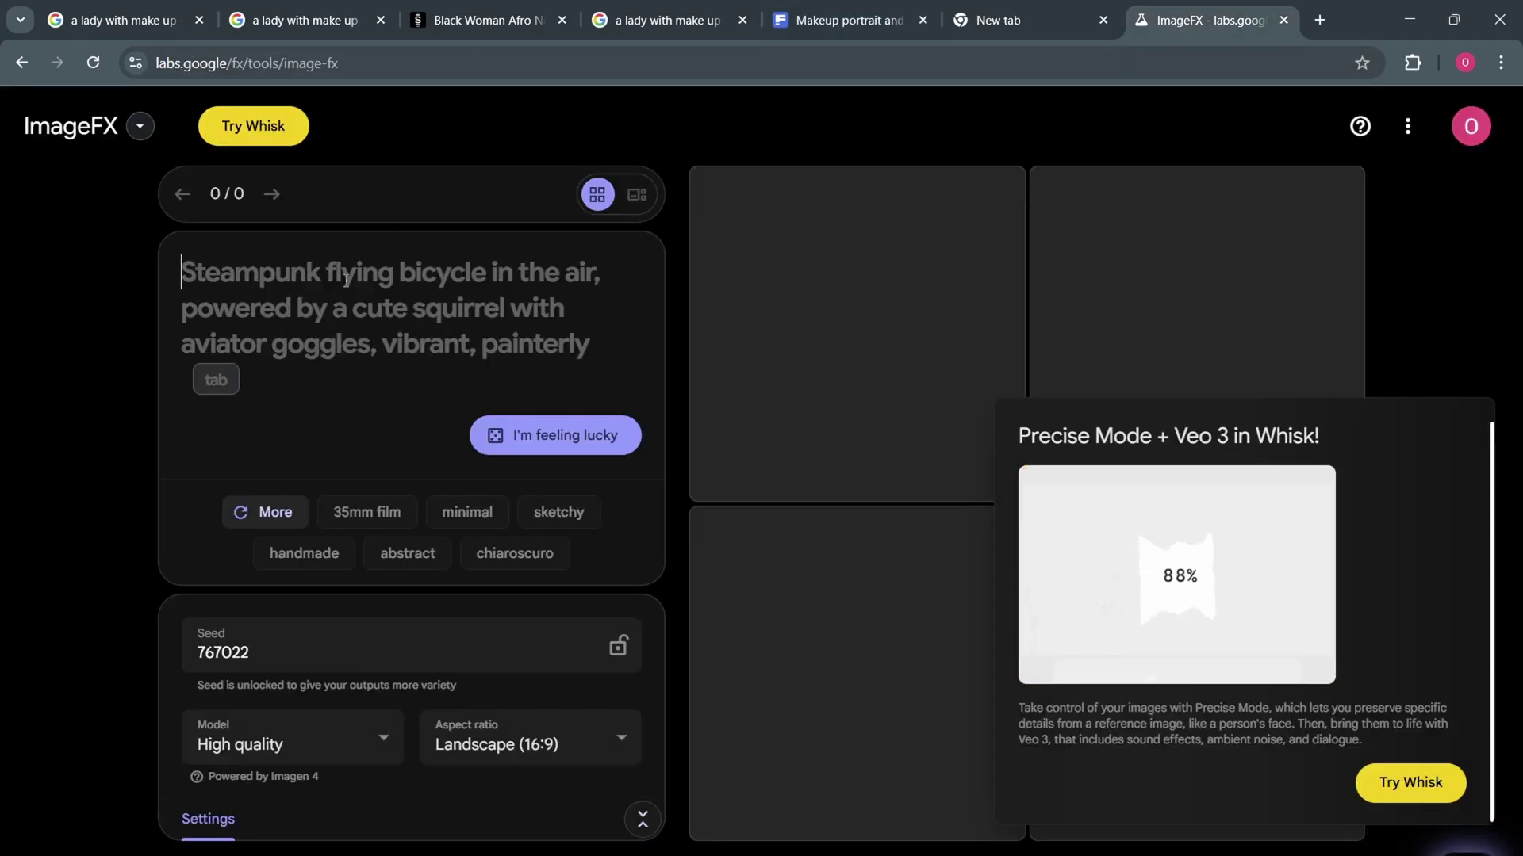
Generate four ImageFX images from the pasted Freepik makeup-portrait title prompt.
left_click(368, 261)
type("against a studio background female person aesthetic and happy model with cosmetic tools shine and natural beauty with skincare")
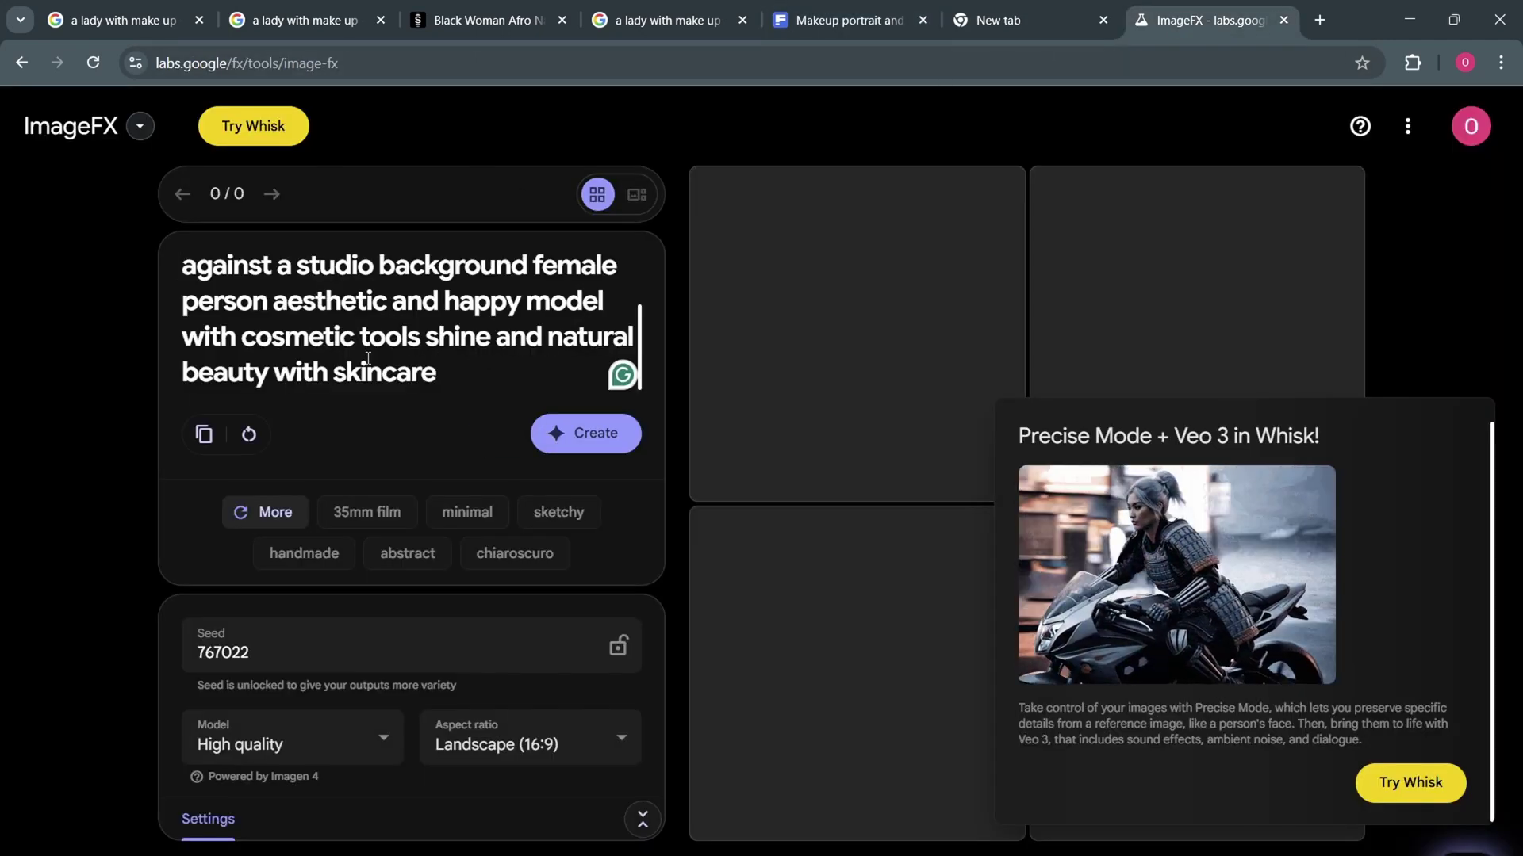
scroll(396, 341, "up", 3)
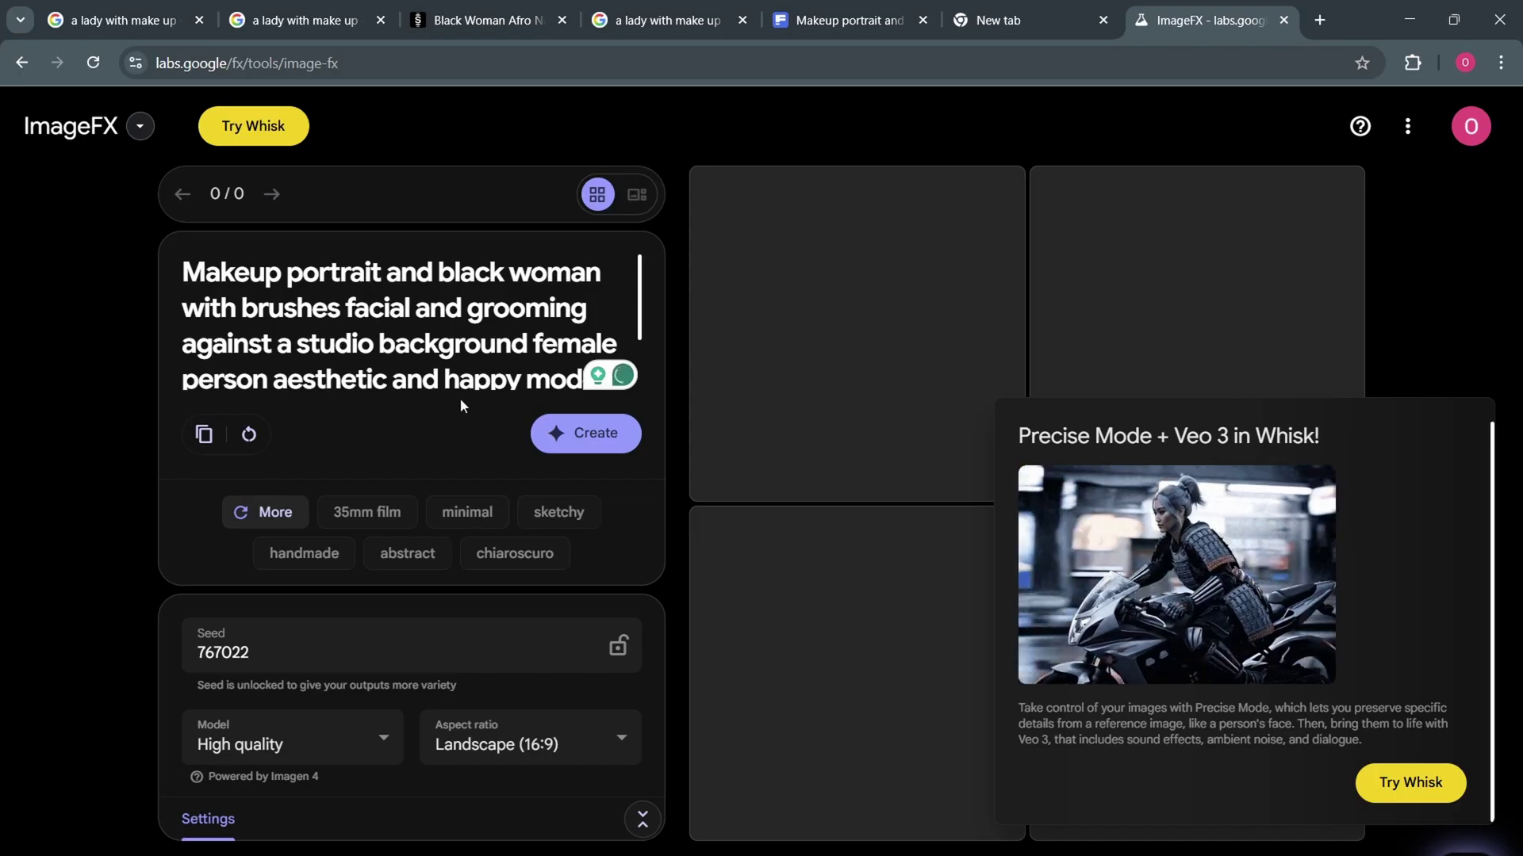
left_click(574, 443)
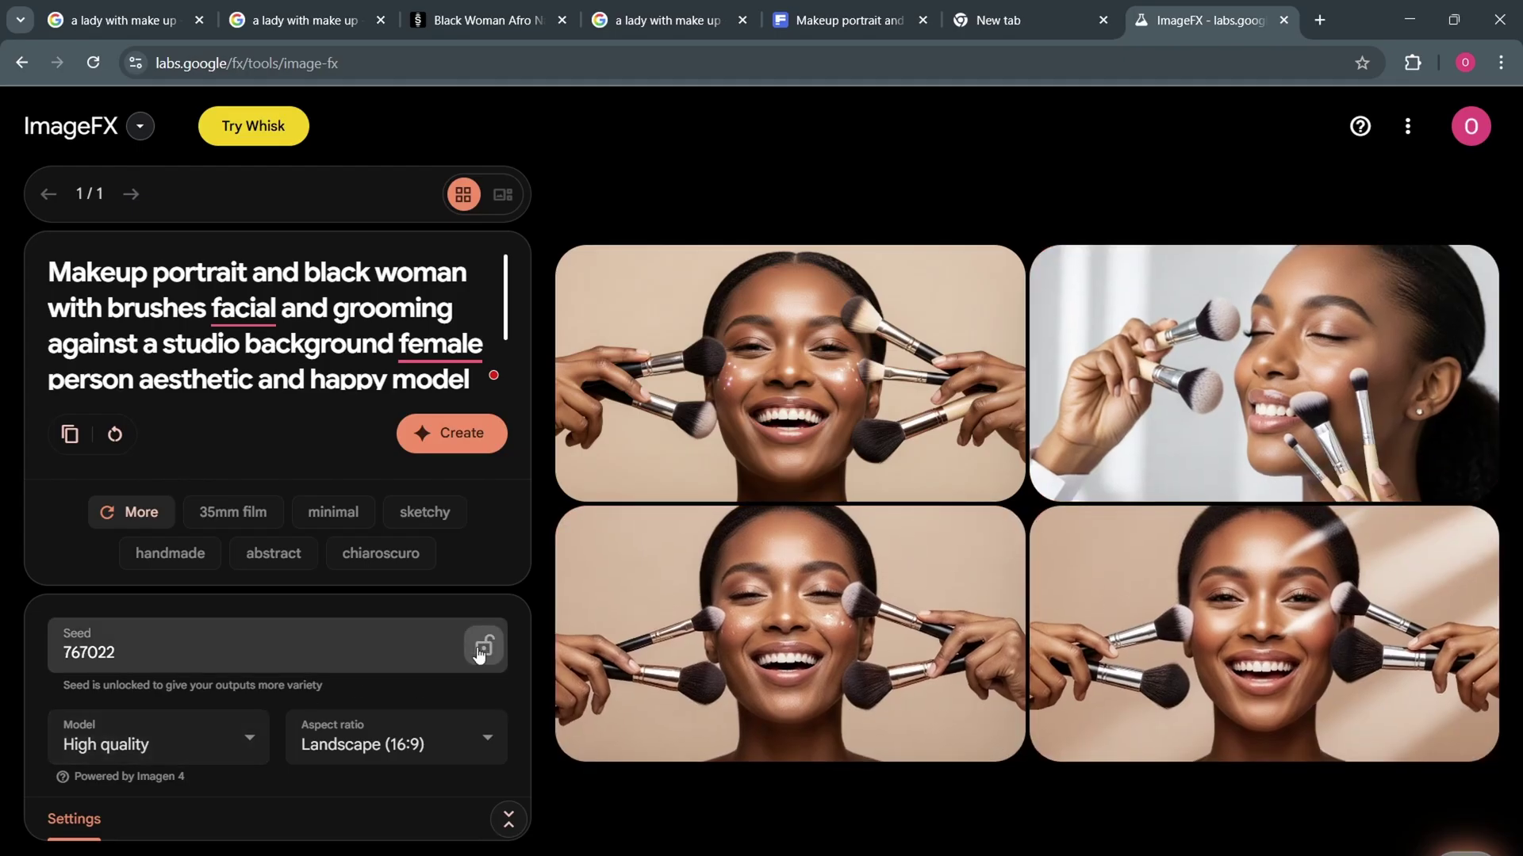
Set the ImageFX aspect ratio to Square, then switch to the Shutterstock photo tab.
left_click(455, 749)
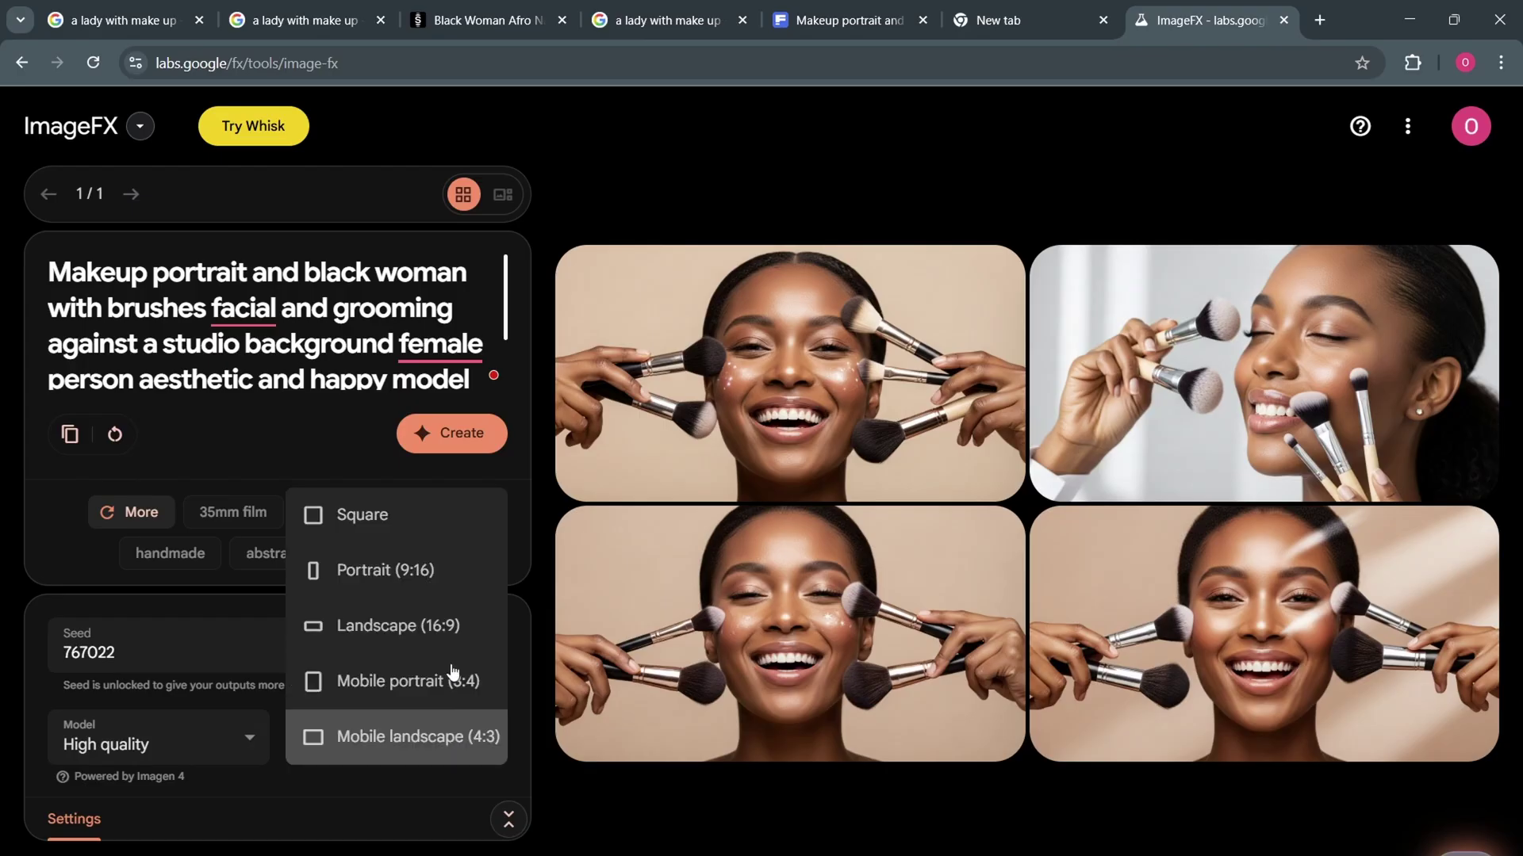
left_click(441, 527)
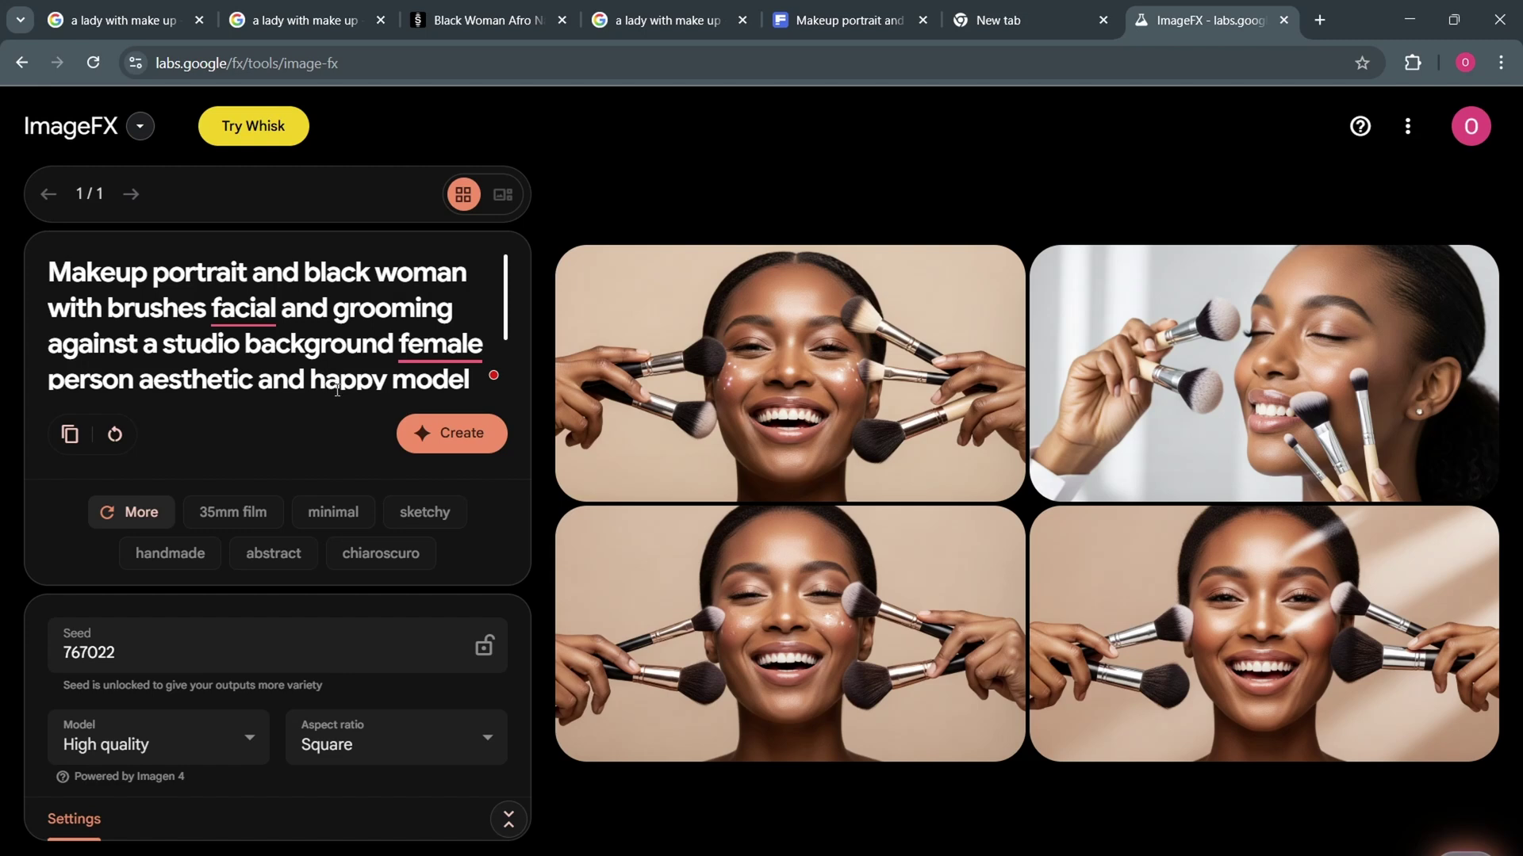
key("ctrl+3")
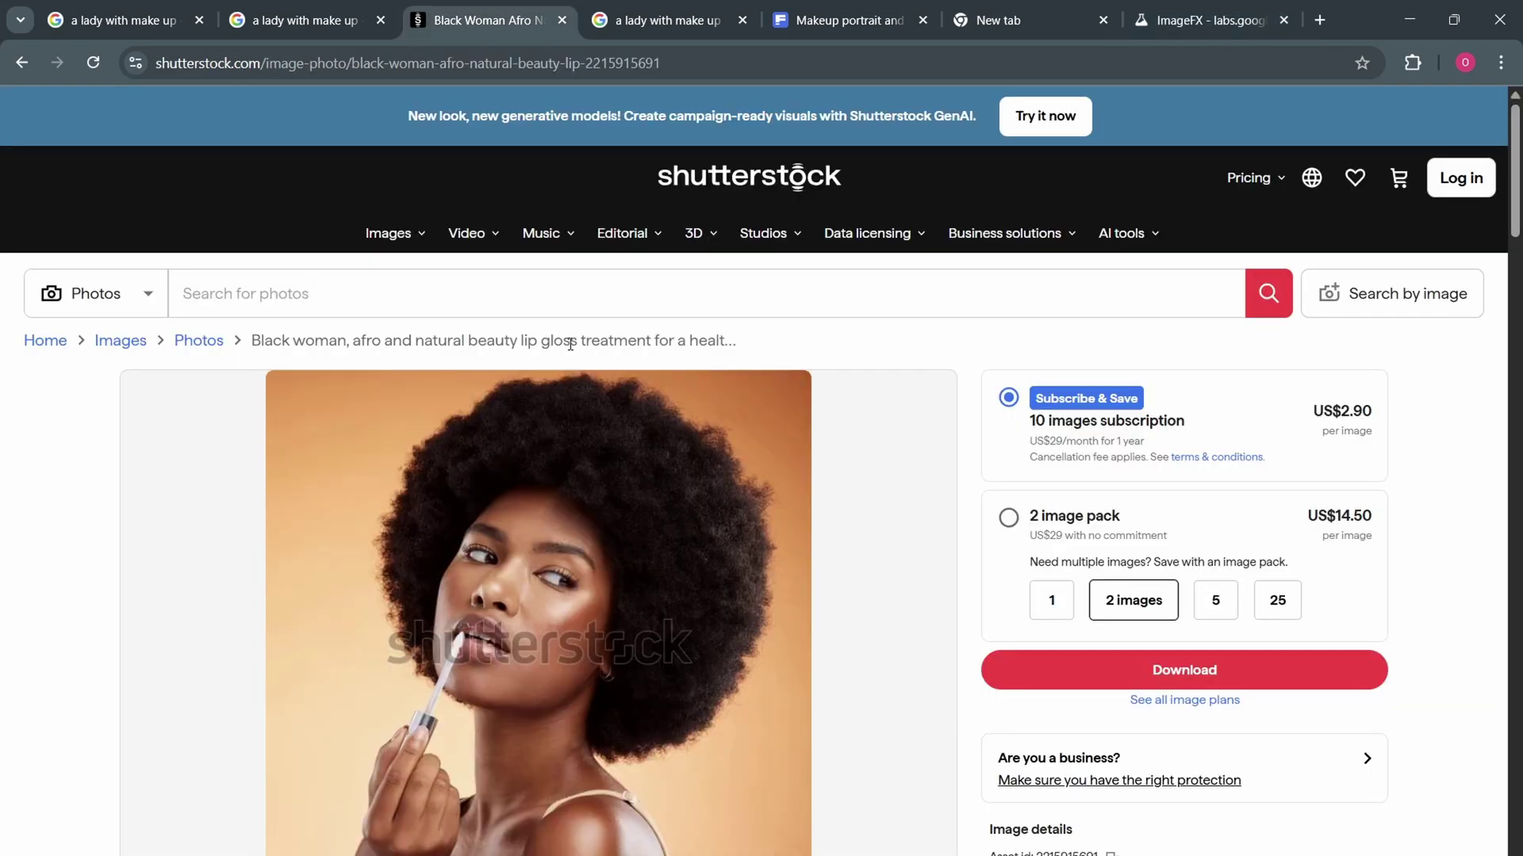
Copy the Shutterstock lip-gloss photo's full item description to the clipboard and return to ImageFX.
scroll(823, 456, "down", 3)
left_click(1271, 685)
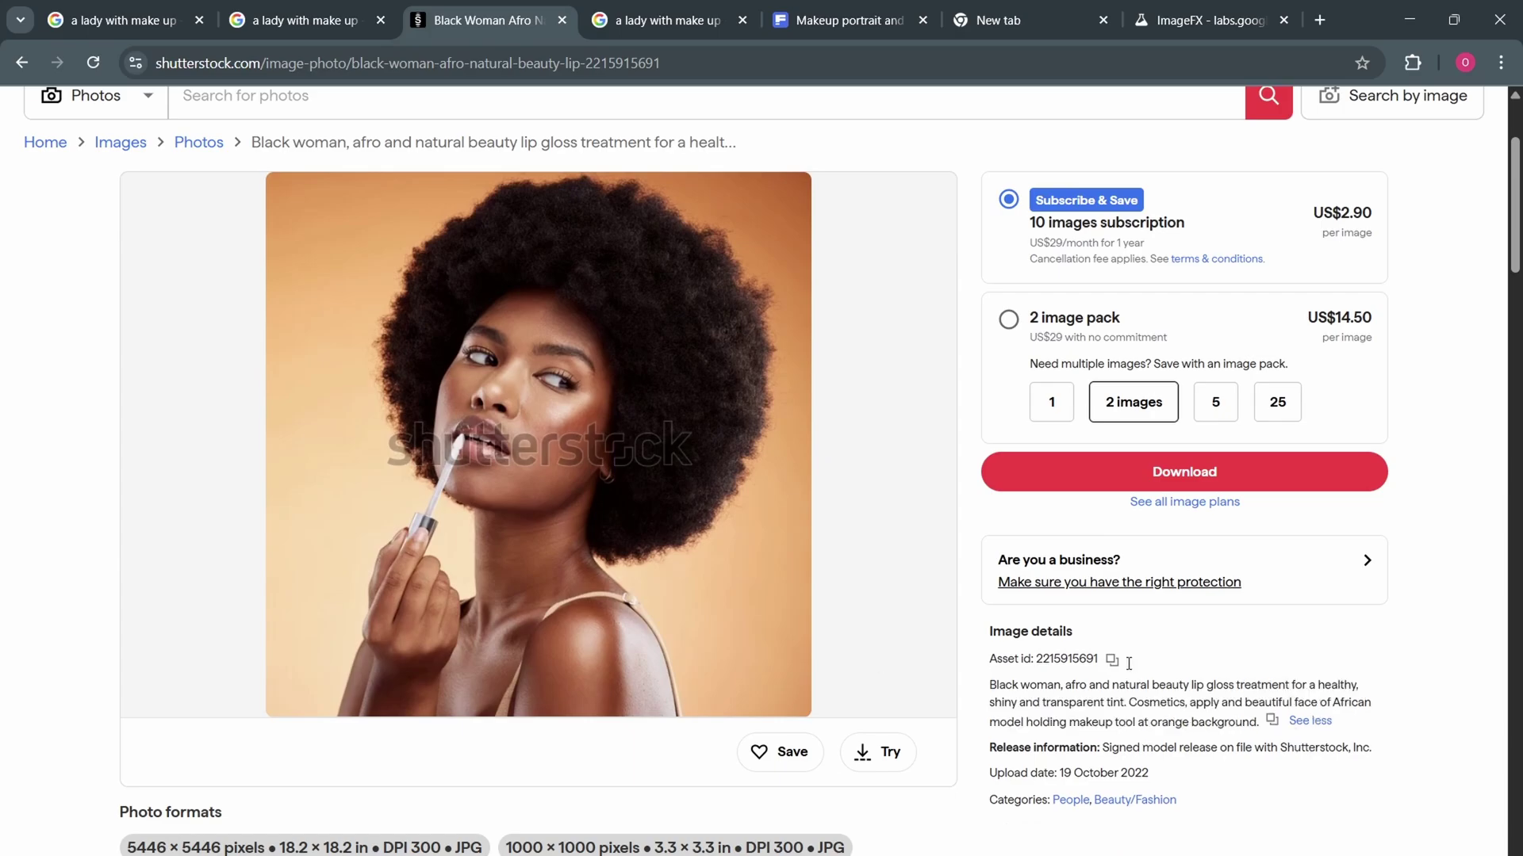
scroll(1284, 698, "down", 1)
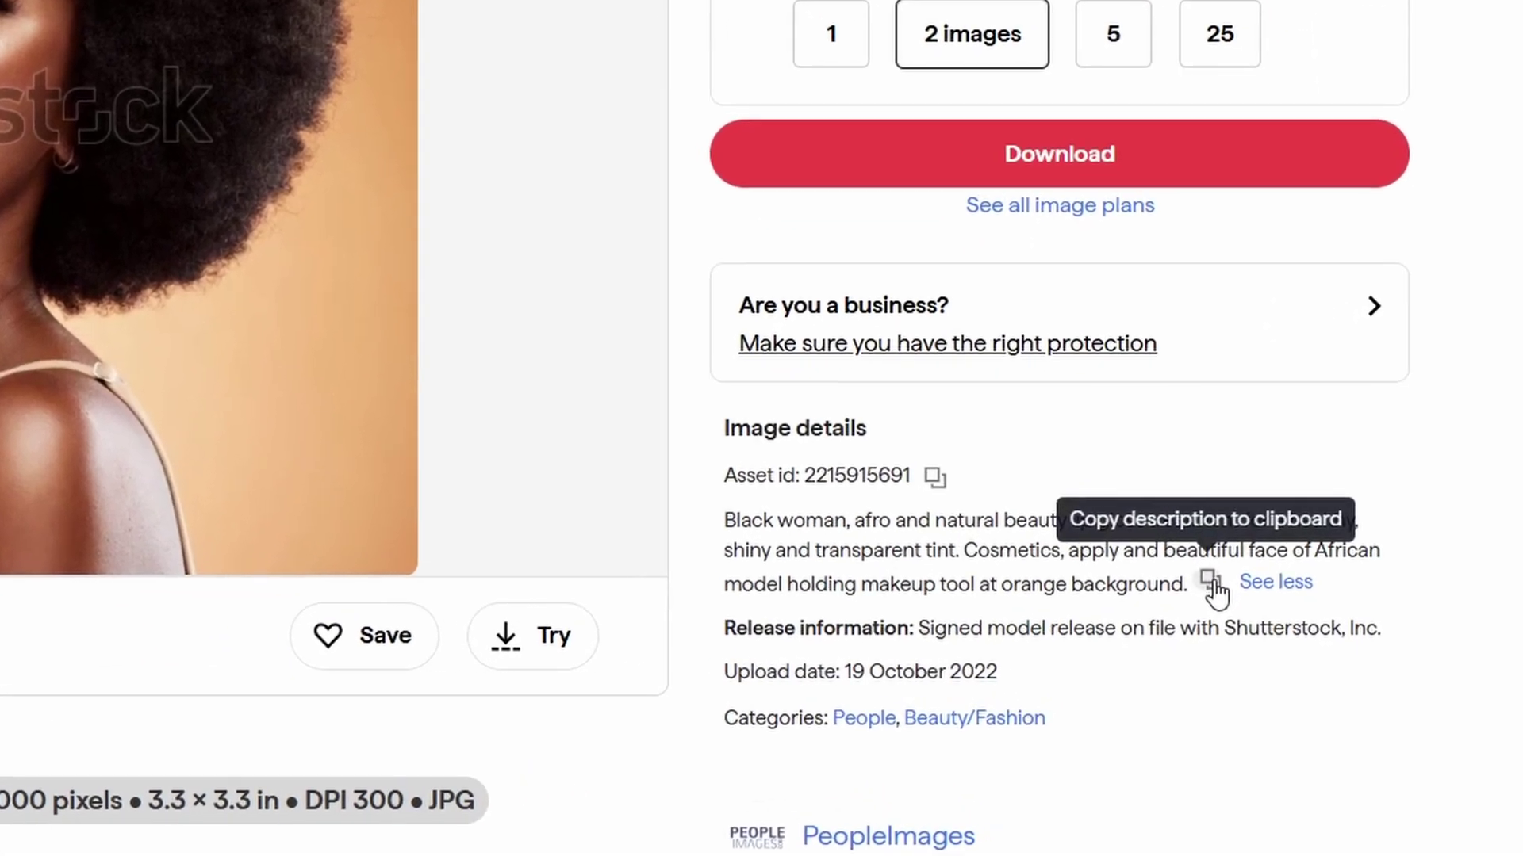
left_click(1211, 583)
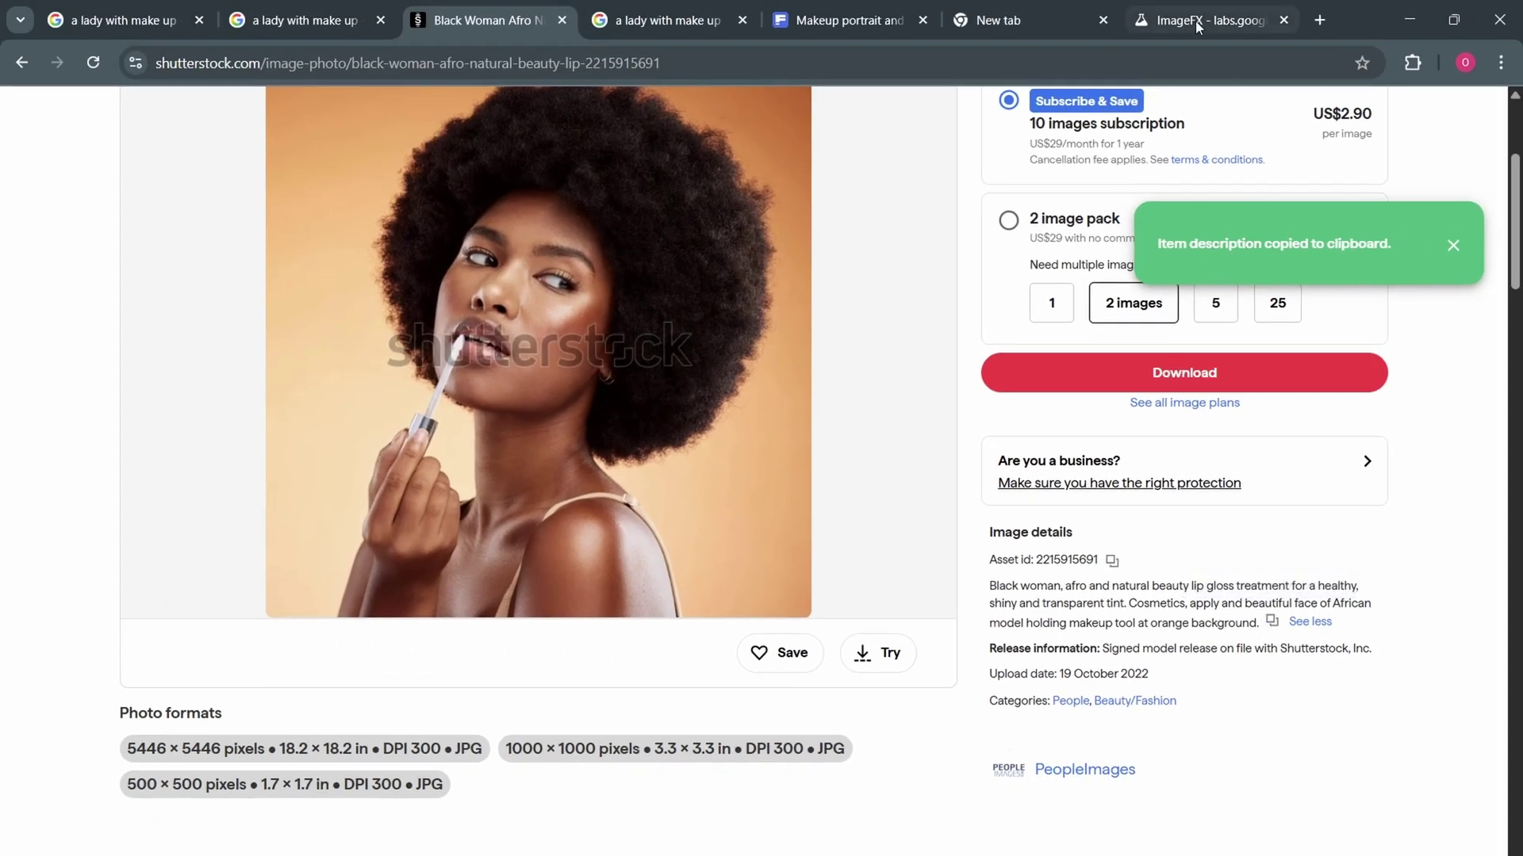
left_click(1197, 24)
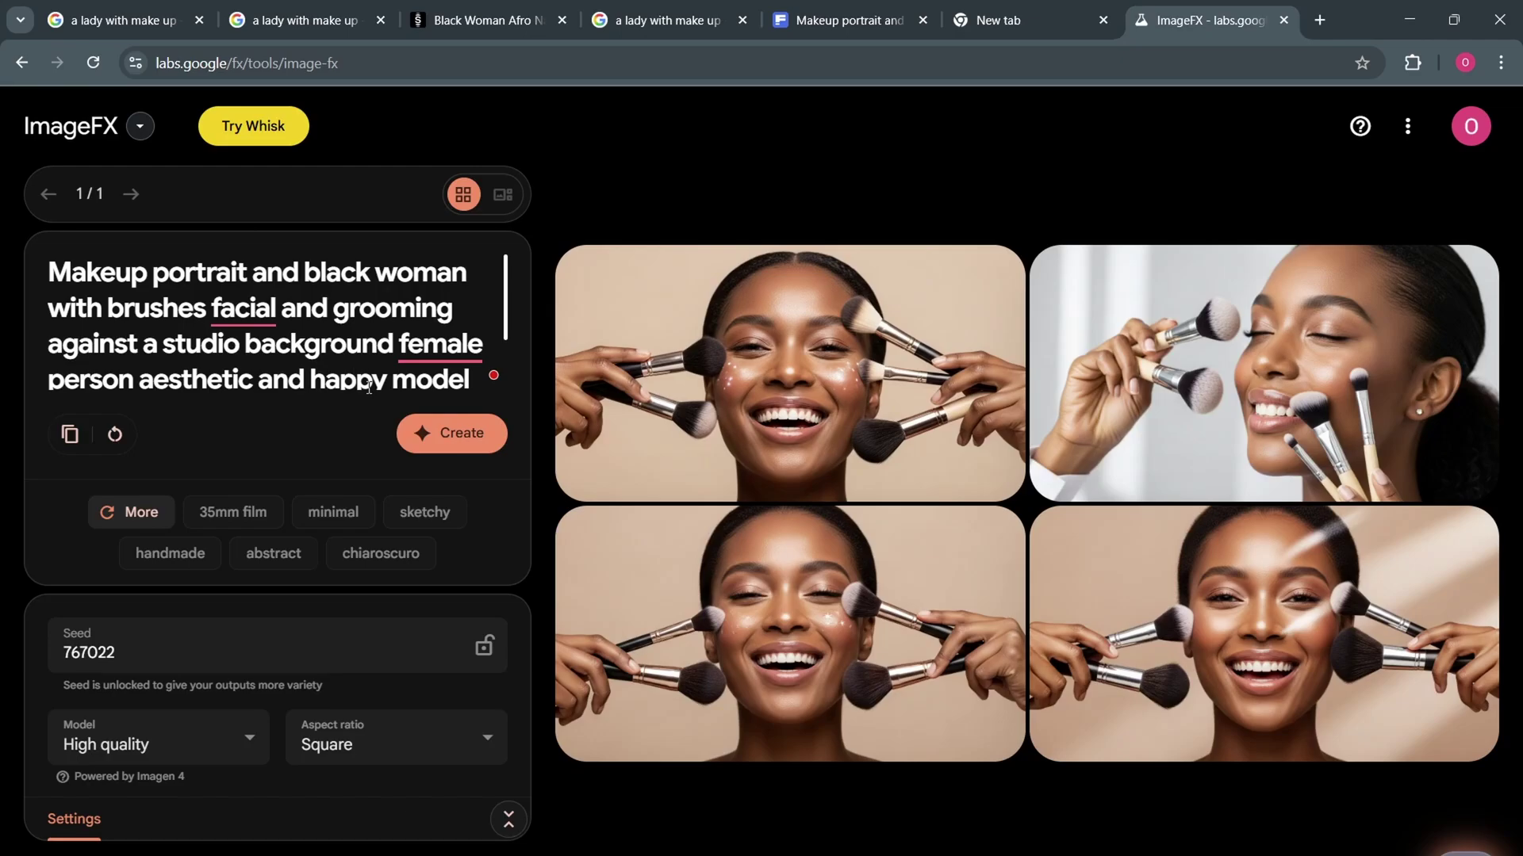
Replace the ImageFX prompt with the Shutterstock lip gloss description and generate four orange-background portraits.
key("ctrl+a")
key("ctrl+v")
left_click(437, 459)
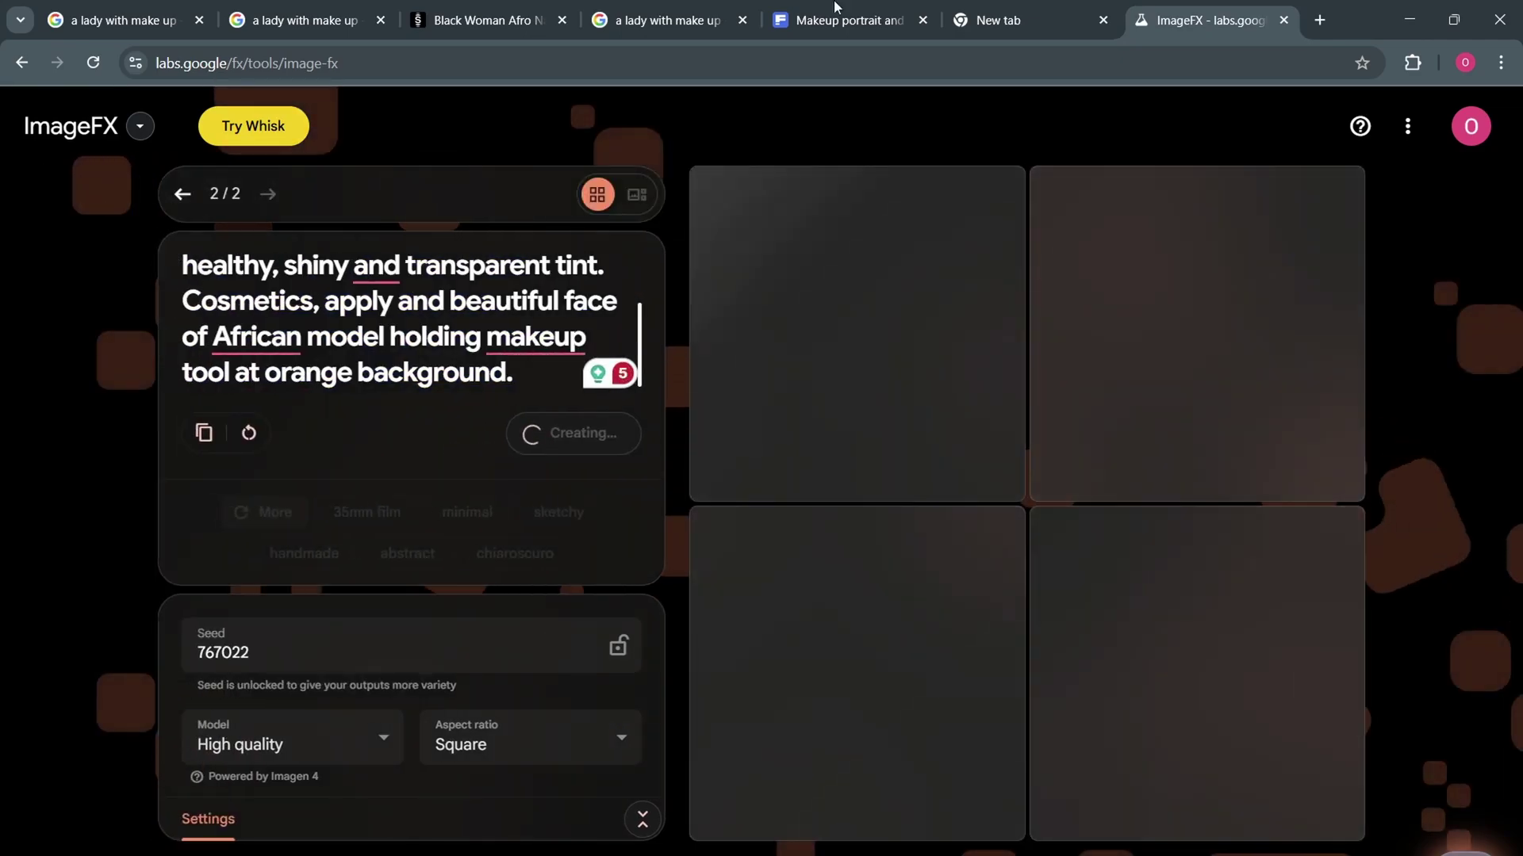
scroll(509, 308, "up", 2)
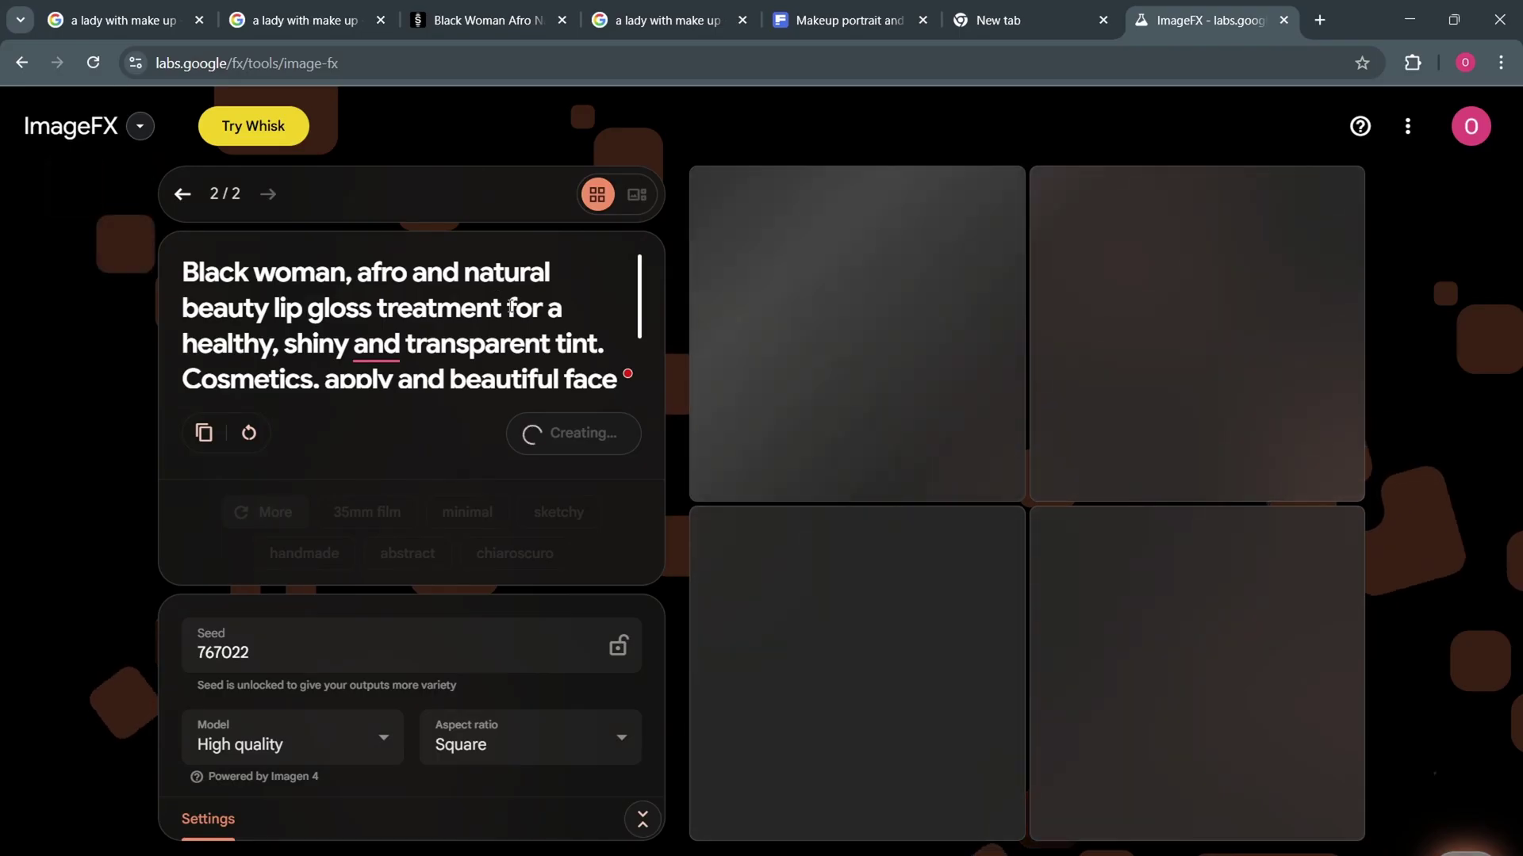
scroll(510, 308, "down", 2)
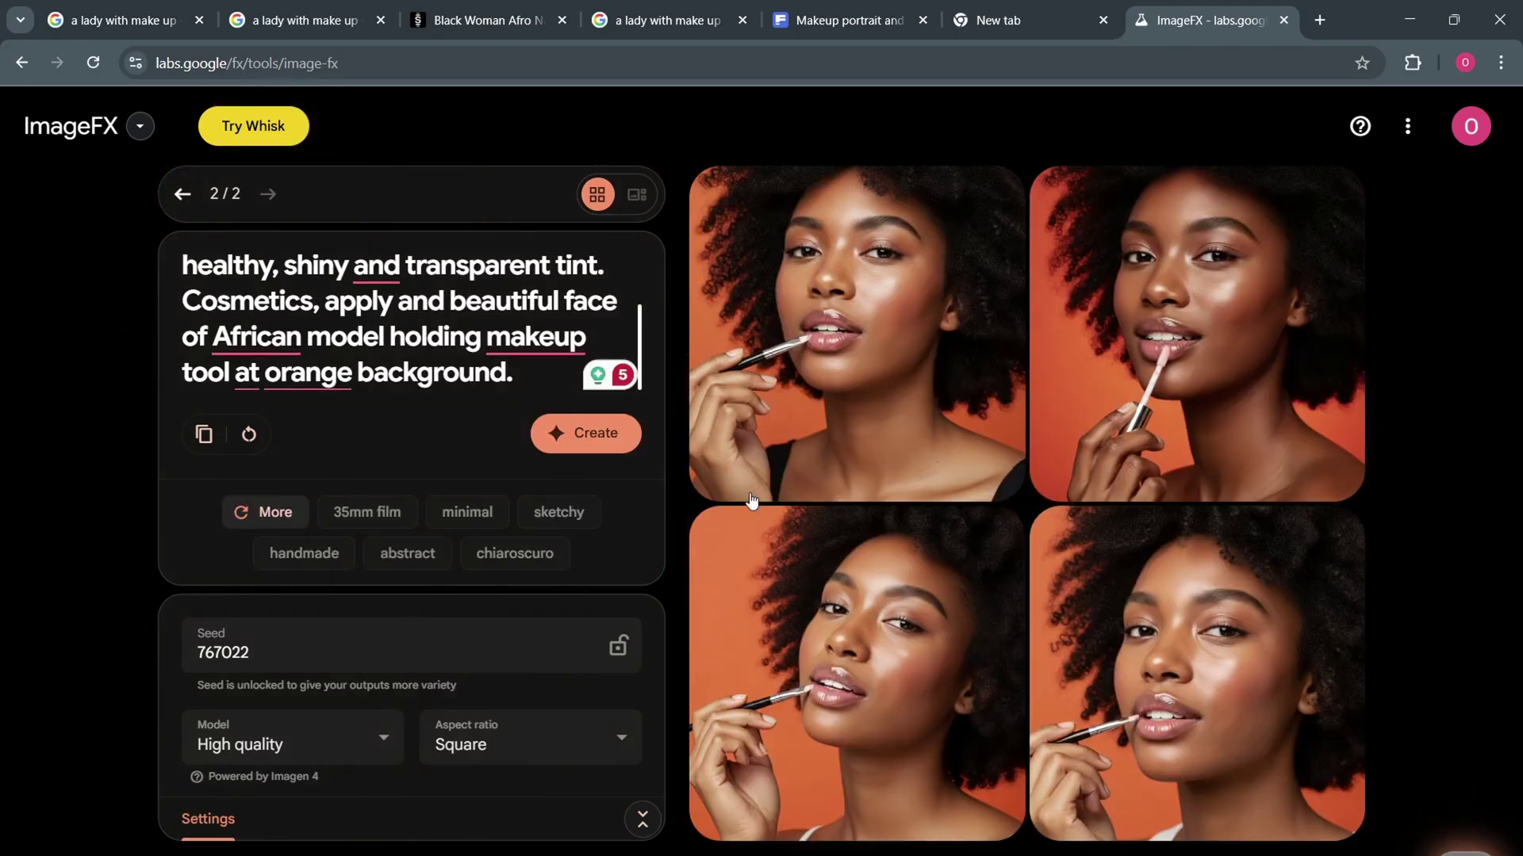
Review the new portraits and move on to the Freepik makeup-brush portrait photo.
mouse_move(854, 598)
mouse_move(893, 659)
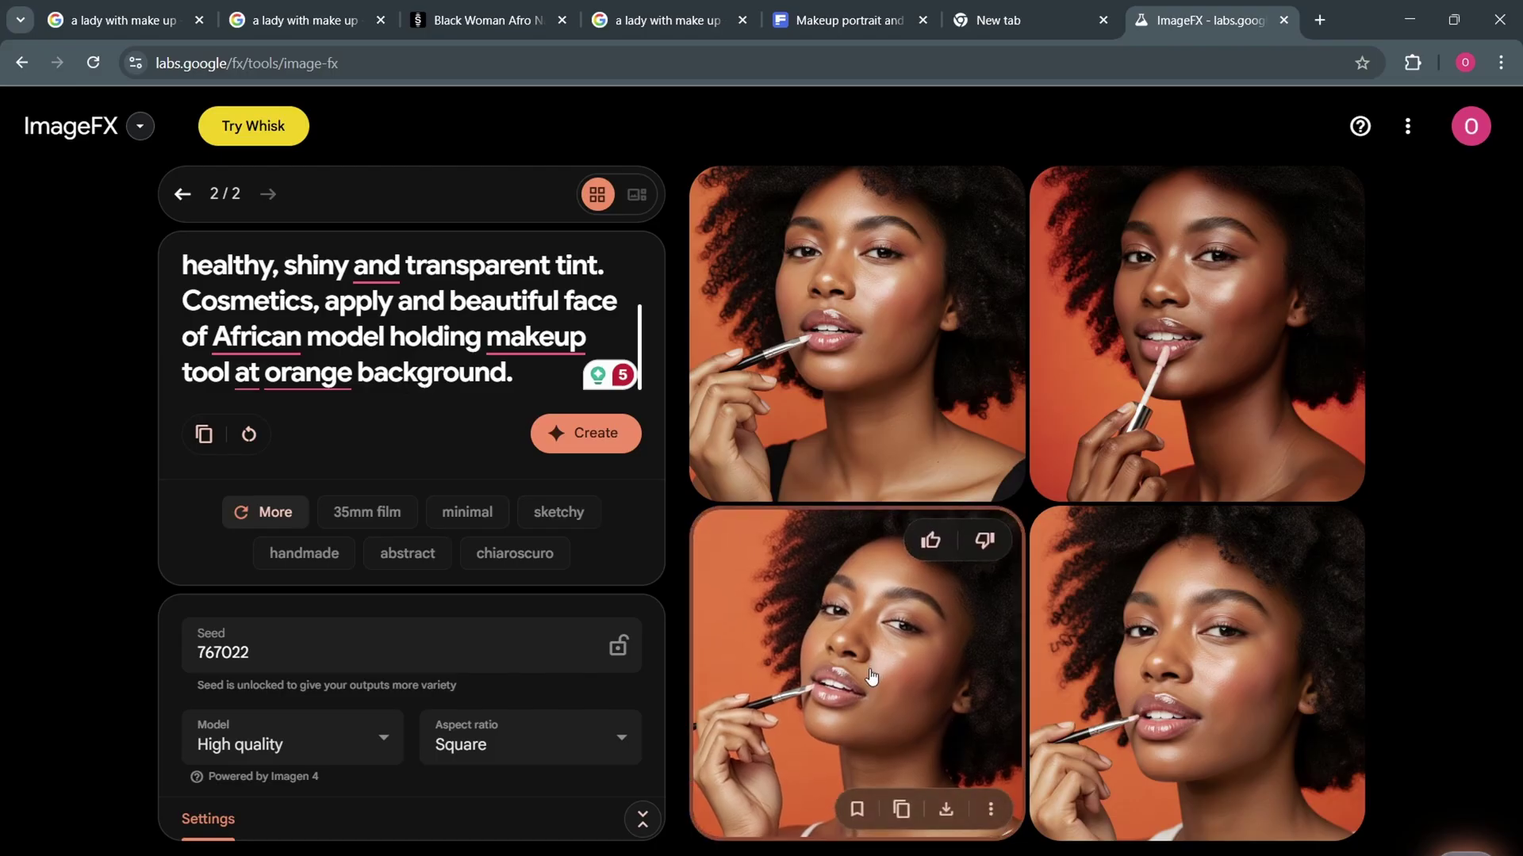
left_click(281, 373)
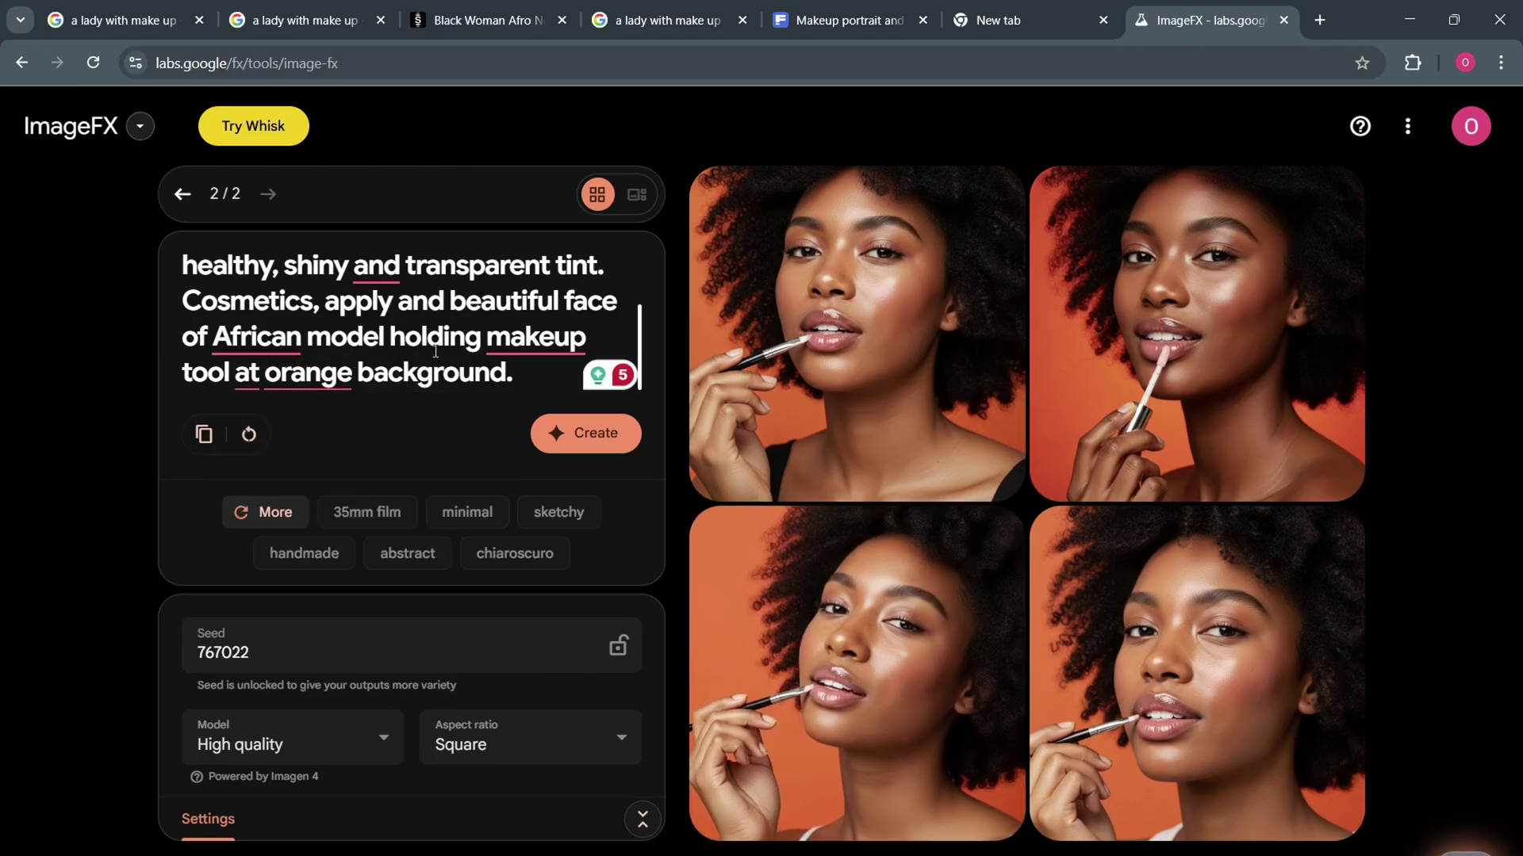
left_click(825, 20)
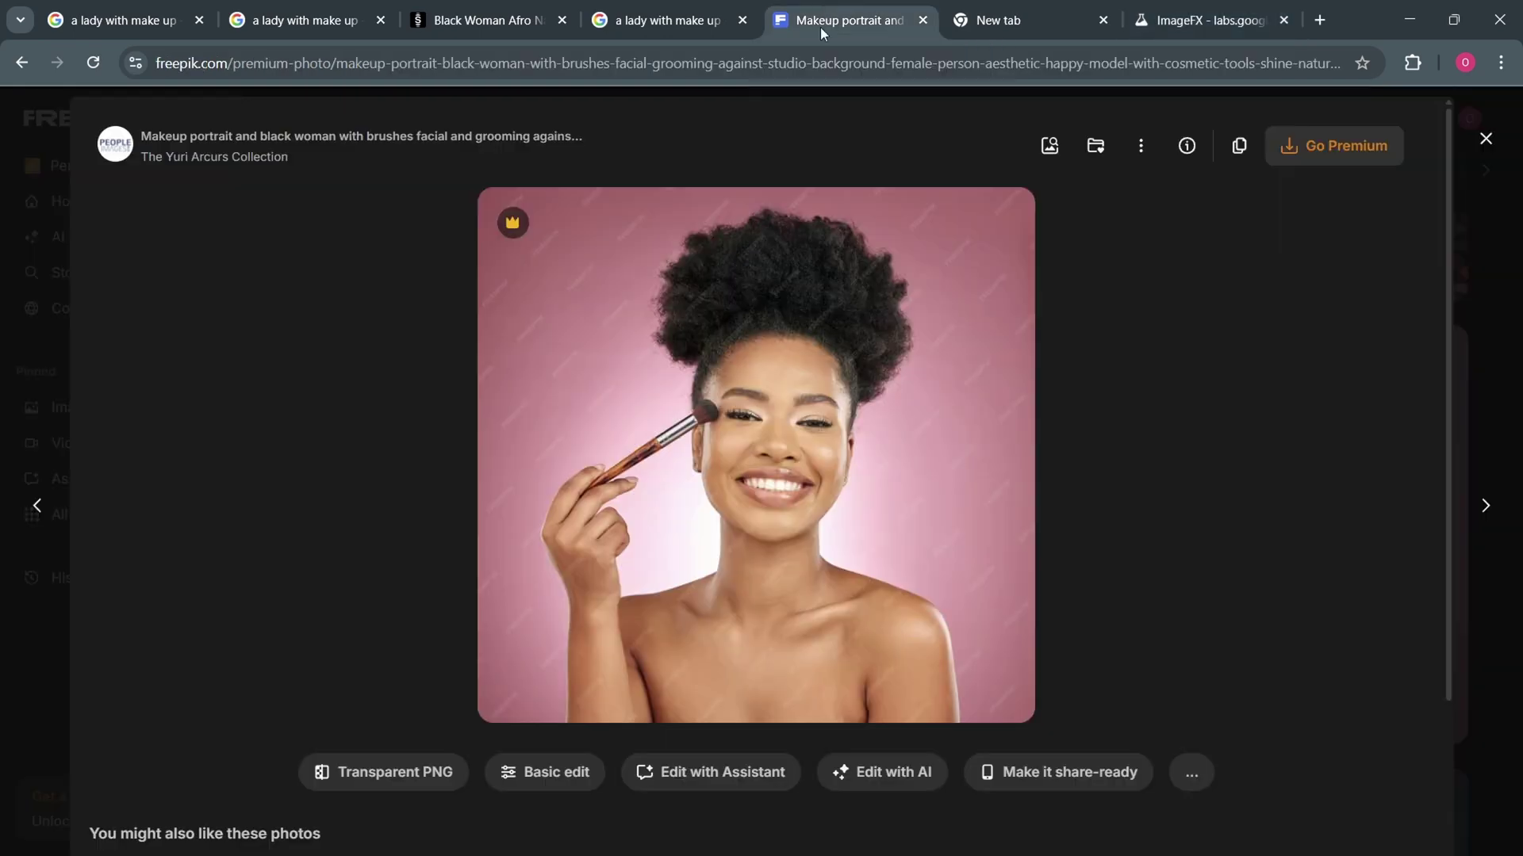
Scroll down the Freepik makeup-brush portrait page before heading to remove.bg.
scroll(704, 705, "down", 3)
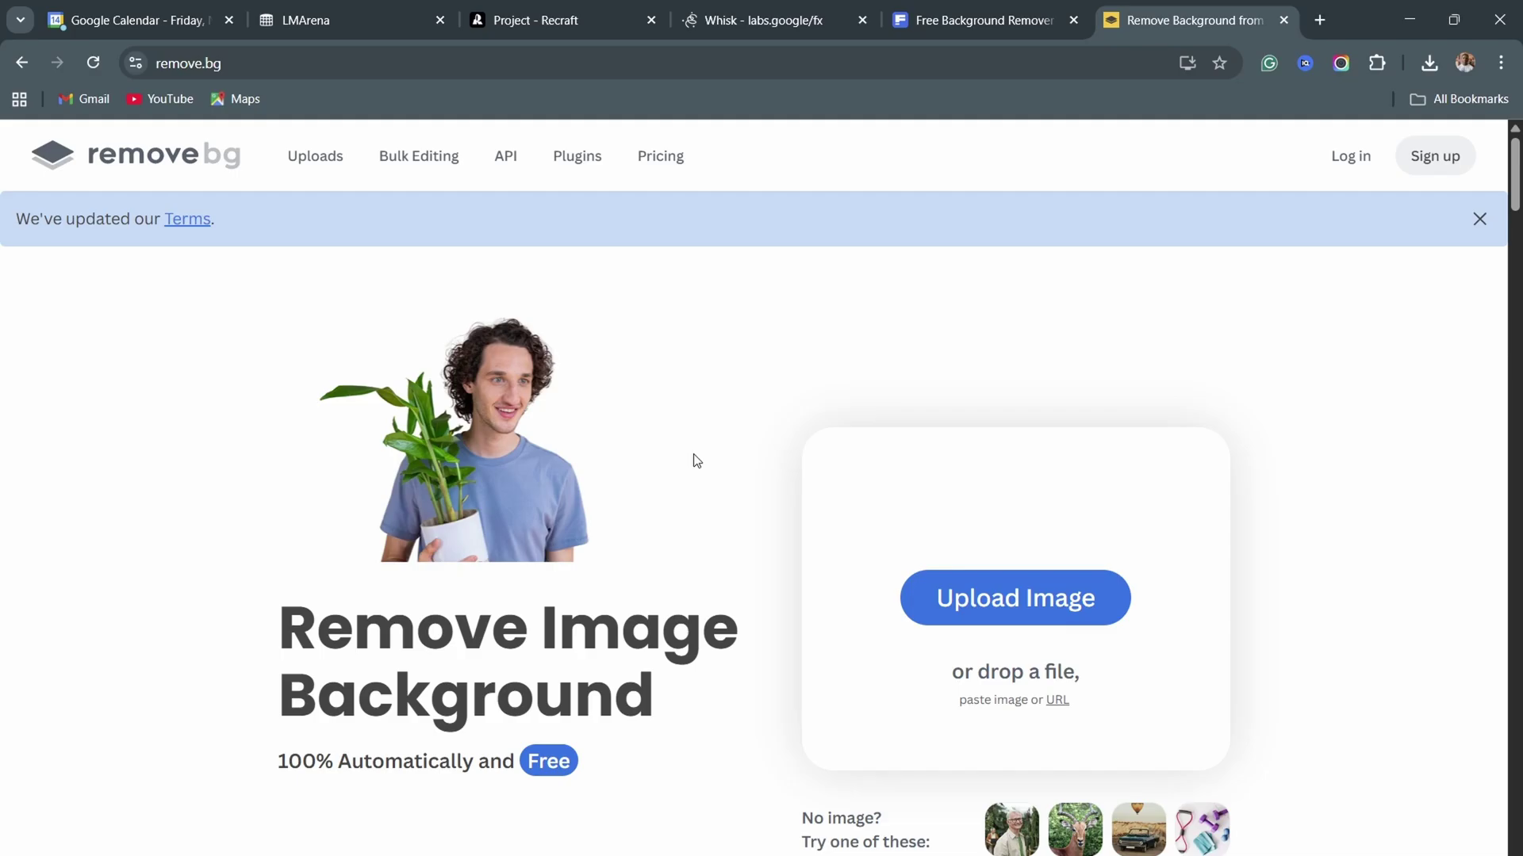
Upload the peaceful protest photo to remove.bg for a transparent cutout of the megaphone woman.
left_click(1070, 605)
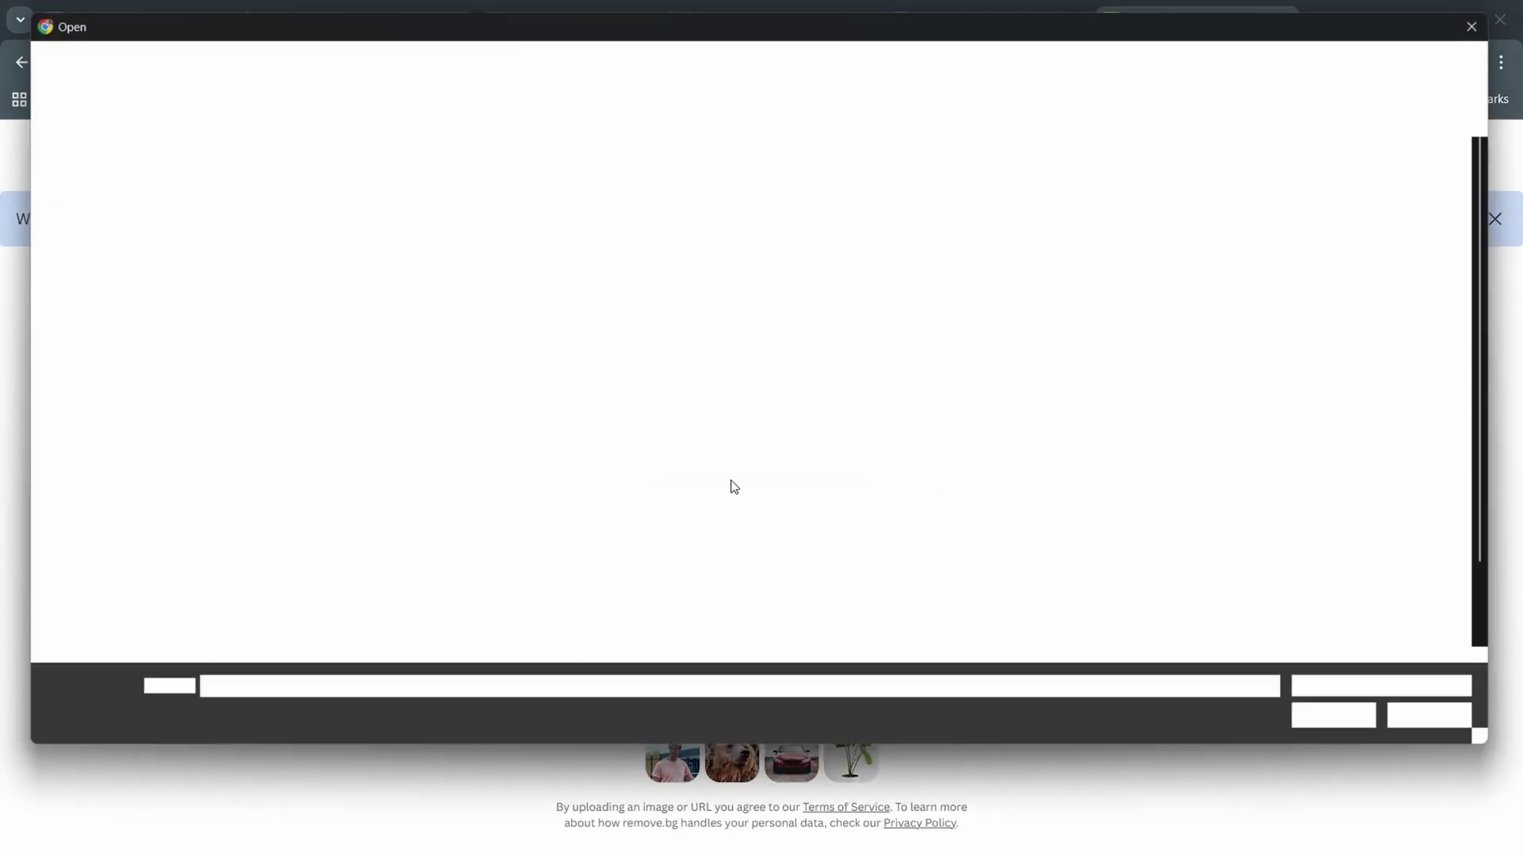
left_click(1442, 192)
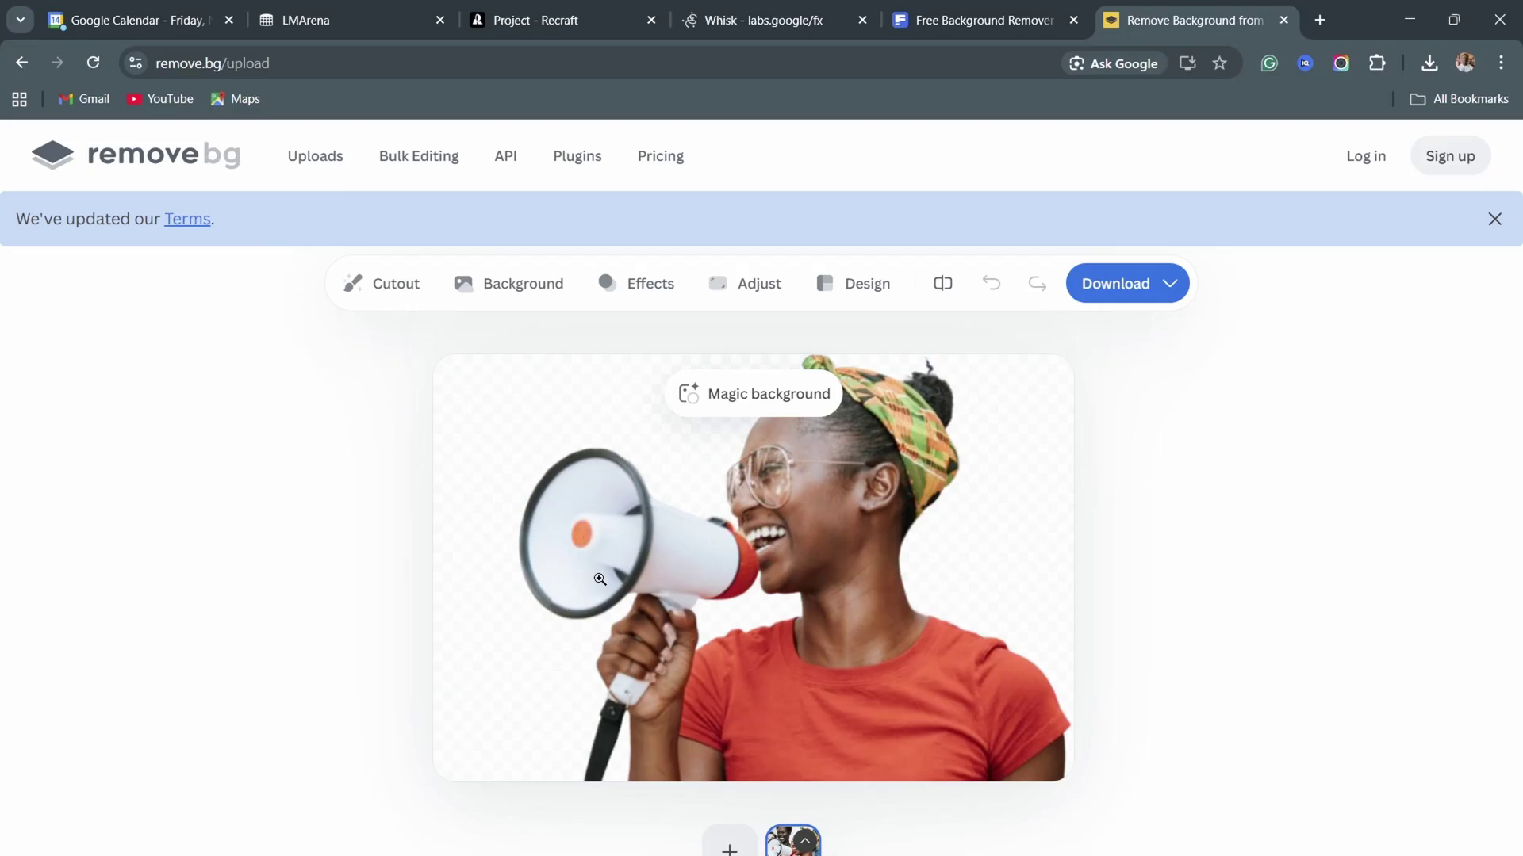
left_click(997, 32)
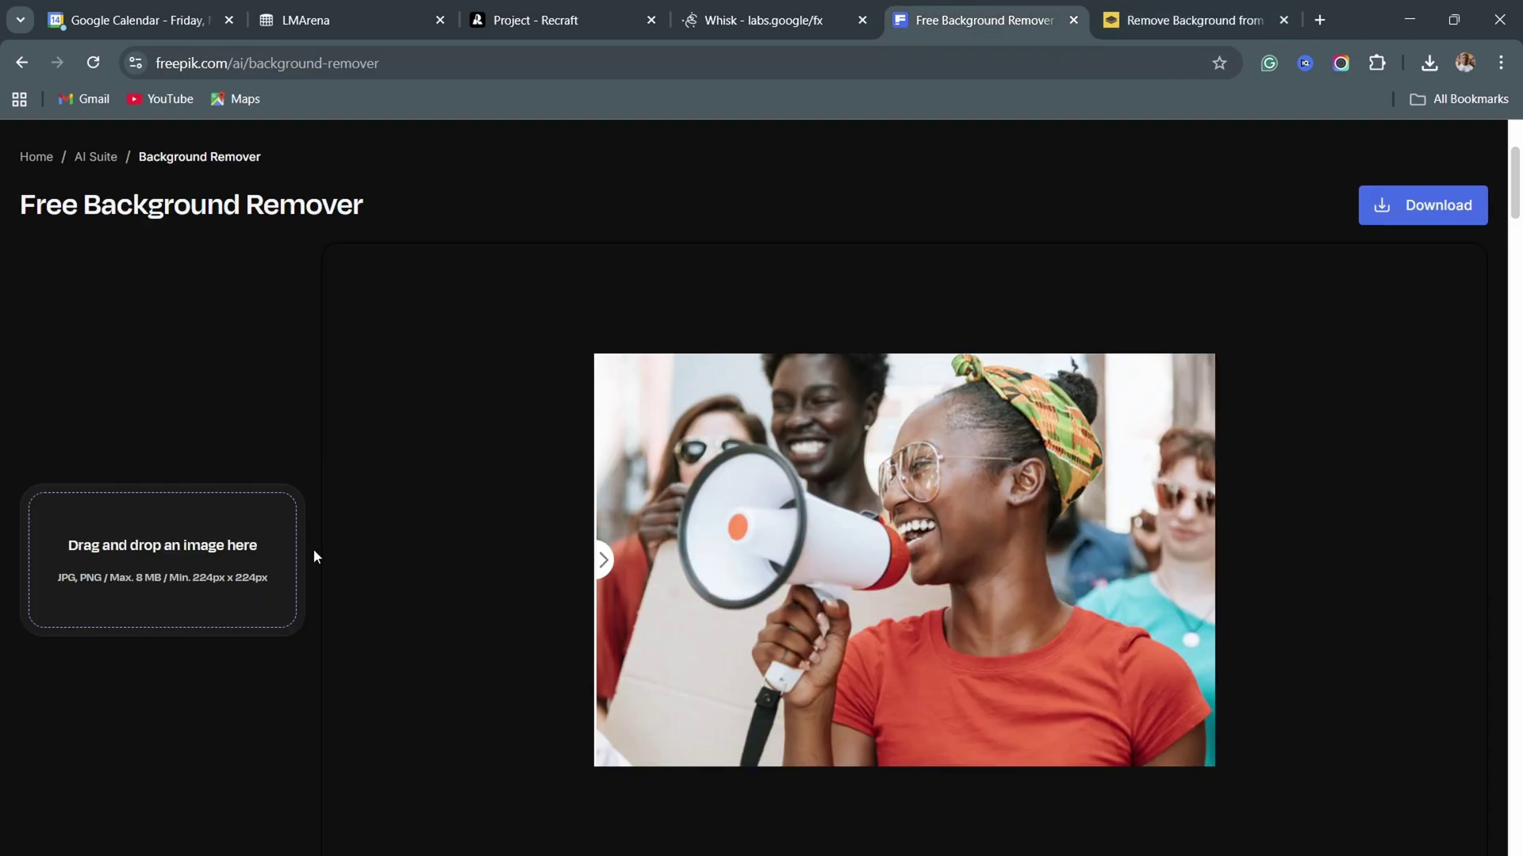
Compare the megaphone photo before and after Freepik's background removal, then return to remove.bg.
left_click_drag(608, 561, 1036, 583)
left_click(1167, 8)
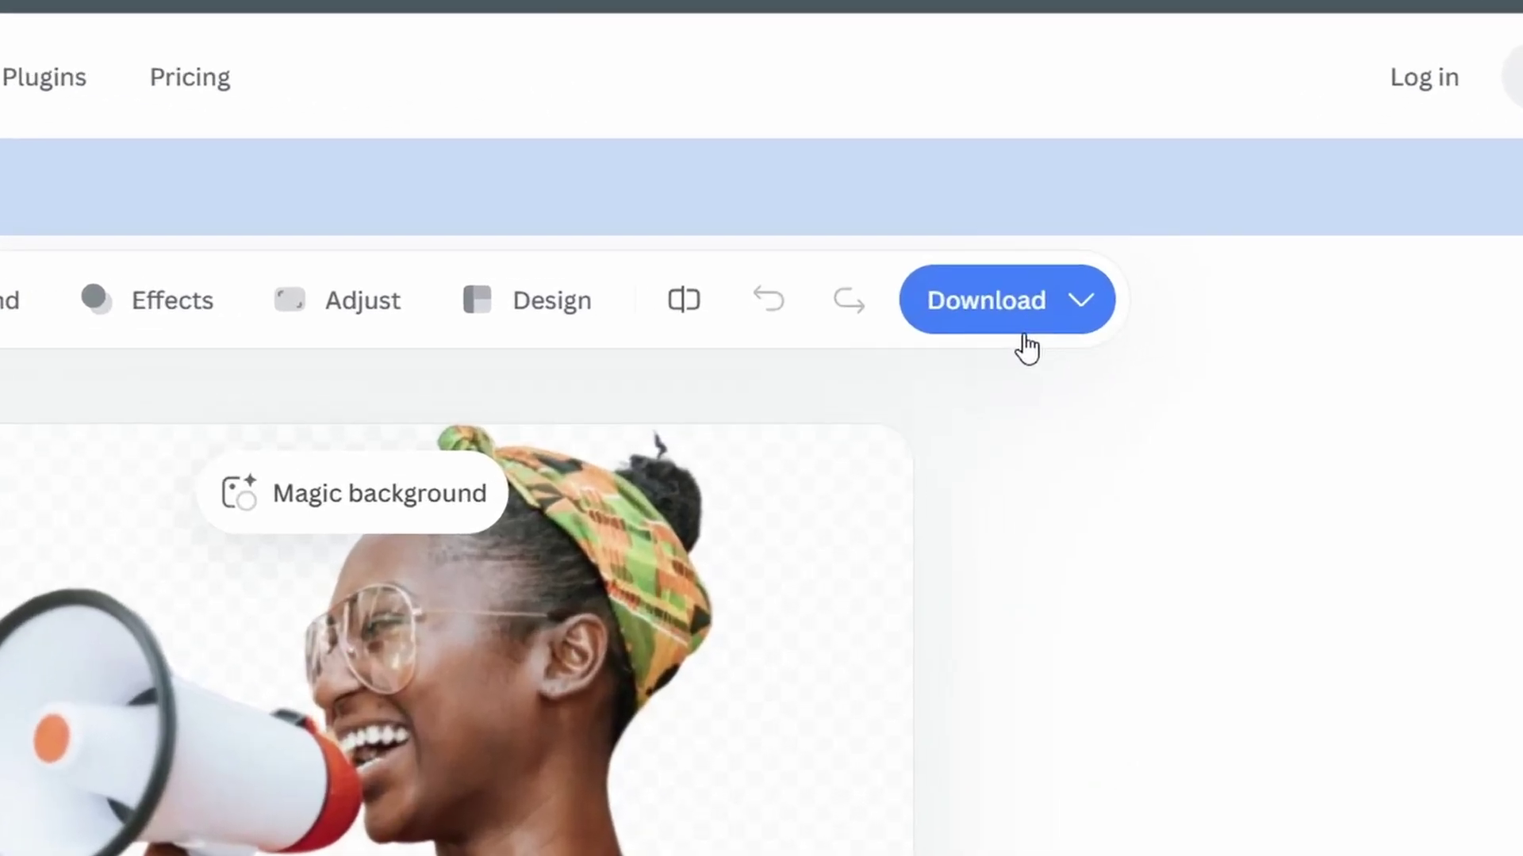
Try to unlock the full-size cutout download and look over the pricing plans.
left_click(1080, 315)
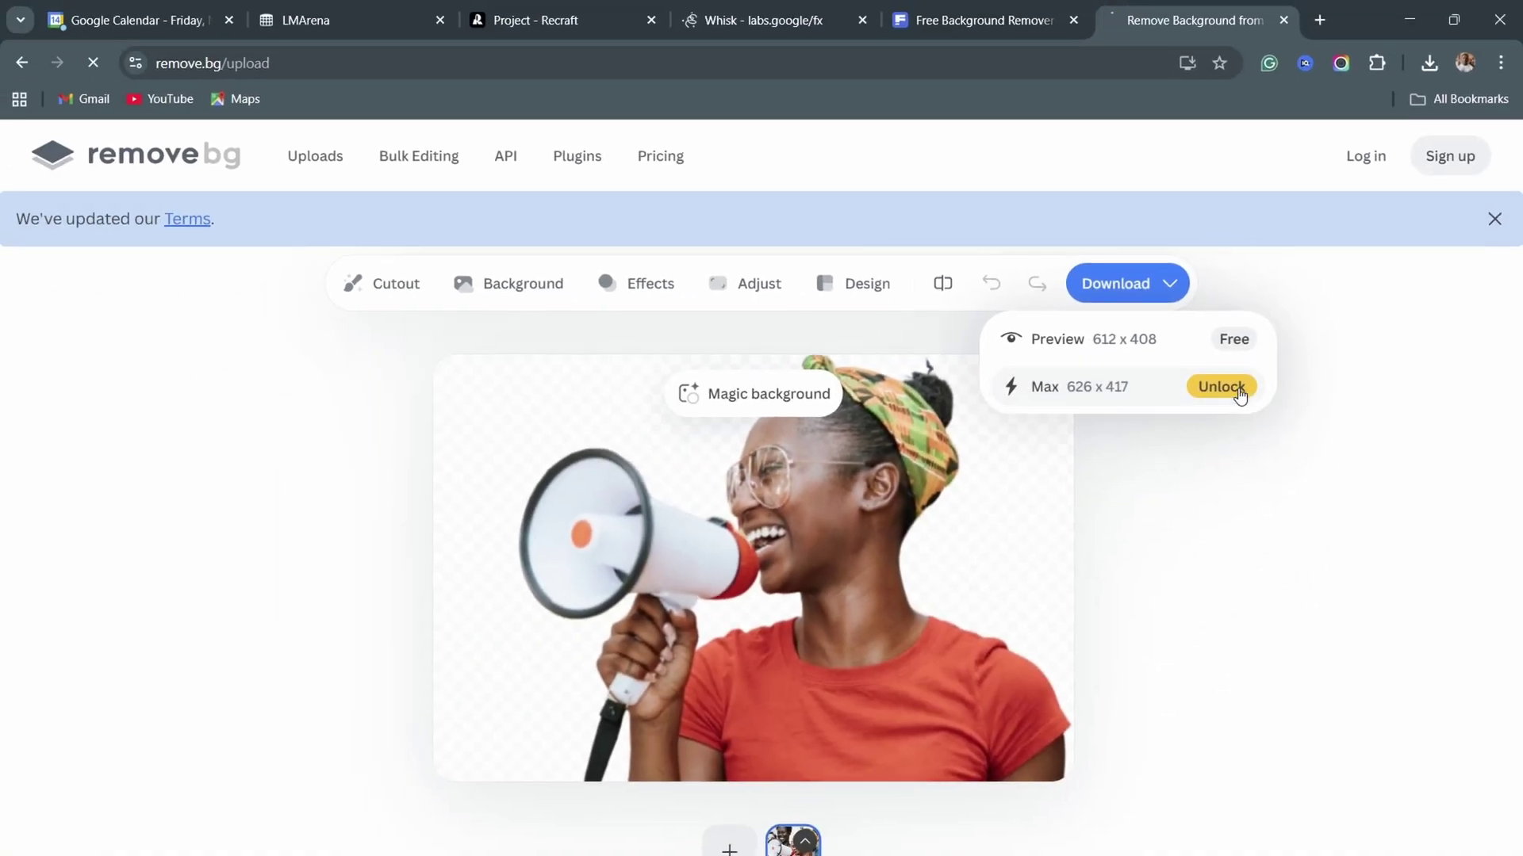
left_click(1072, 446)
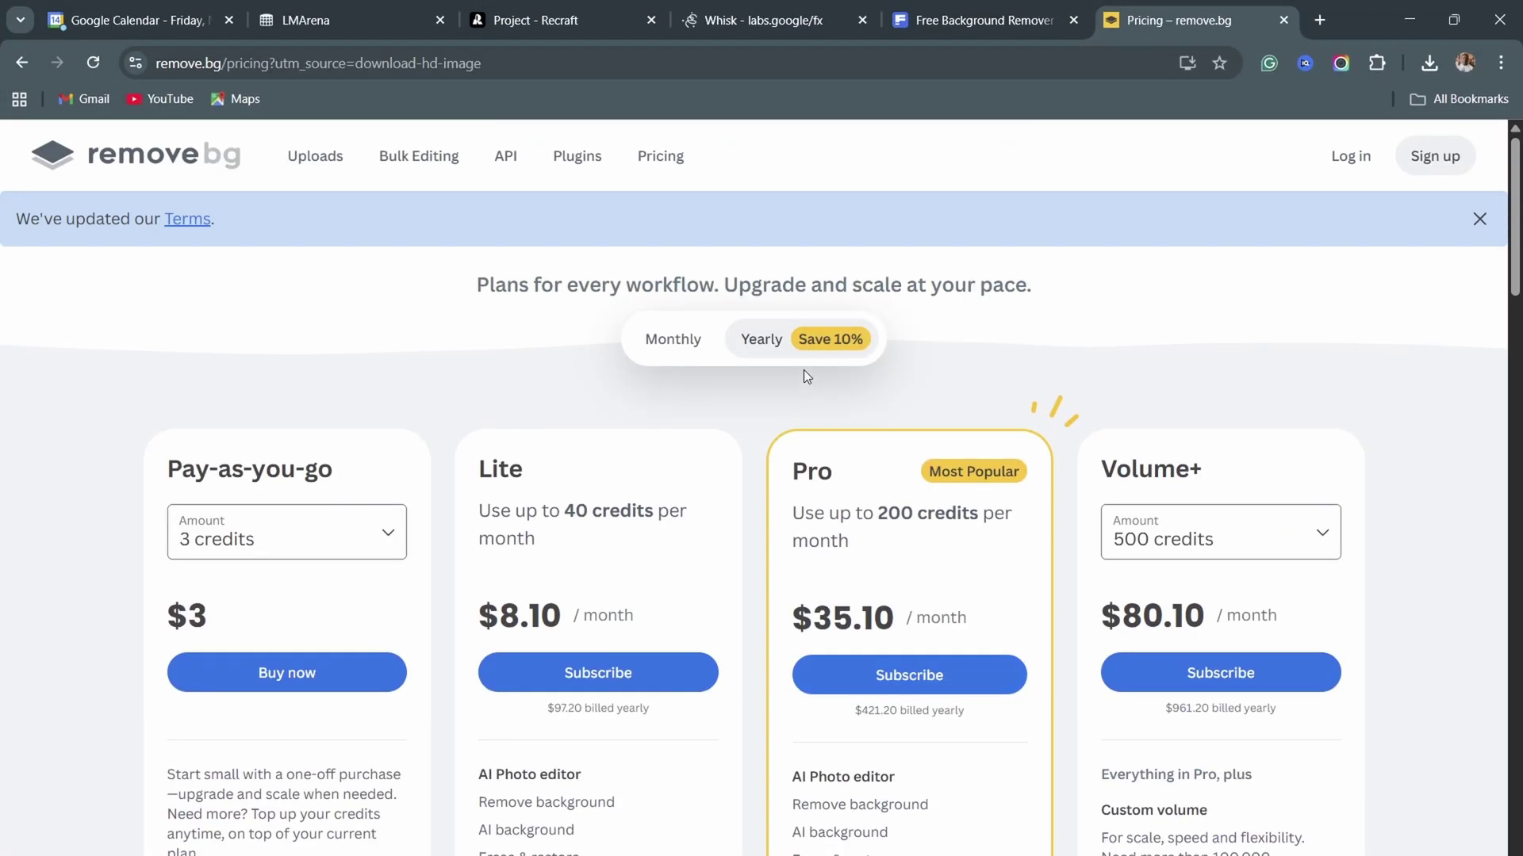
scroll(788, 367, "down", 10)
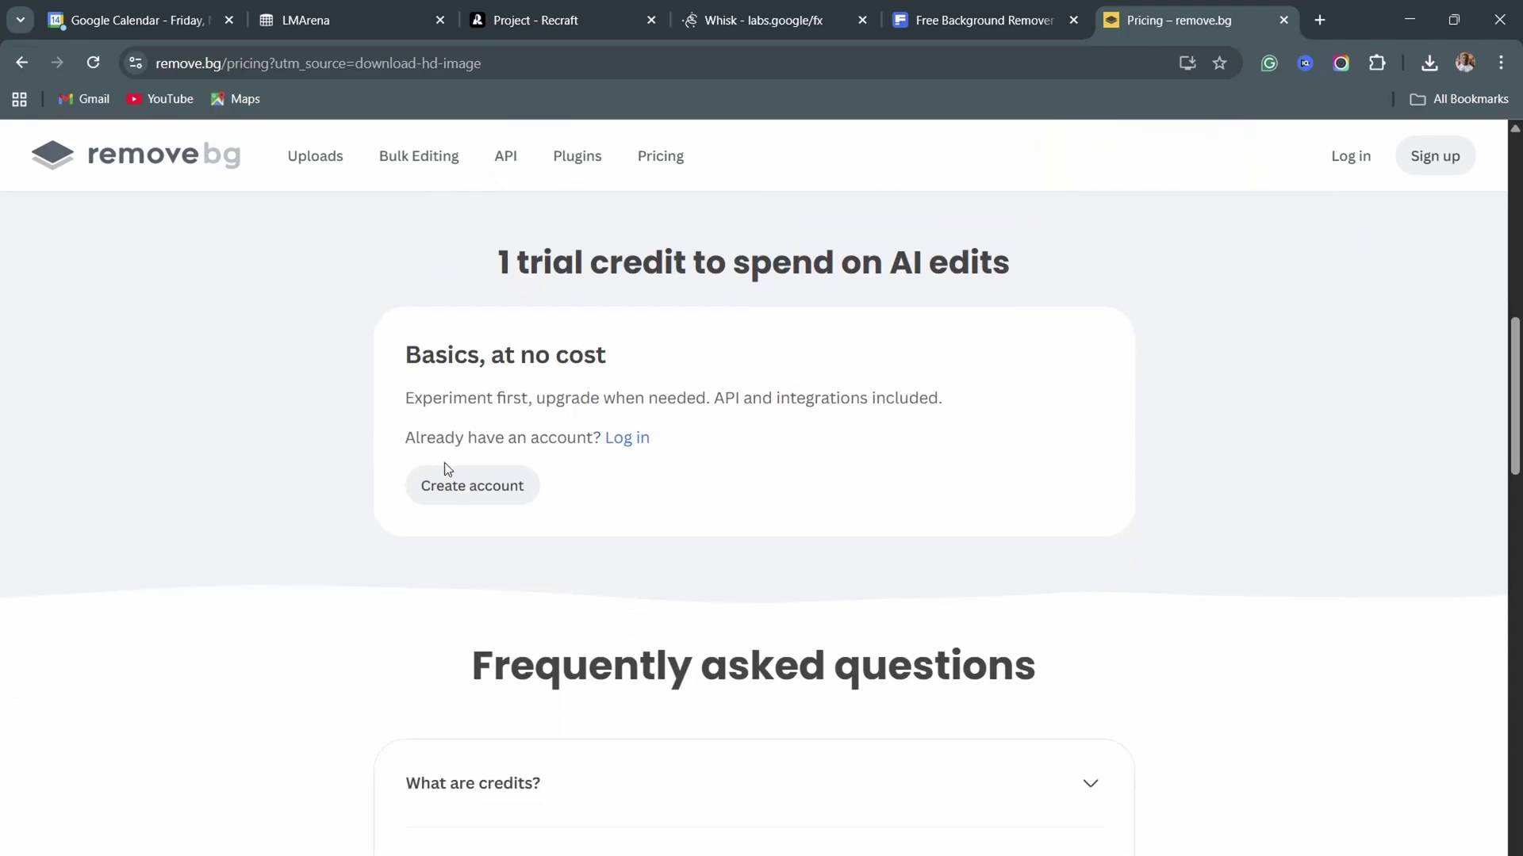
Create a remove.bg account through Google sign-up and accept the terms.
left_click(476, 486)
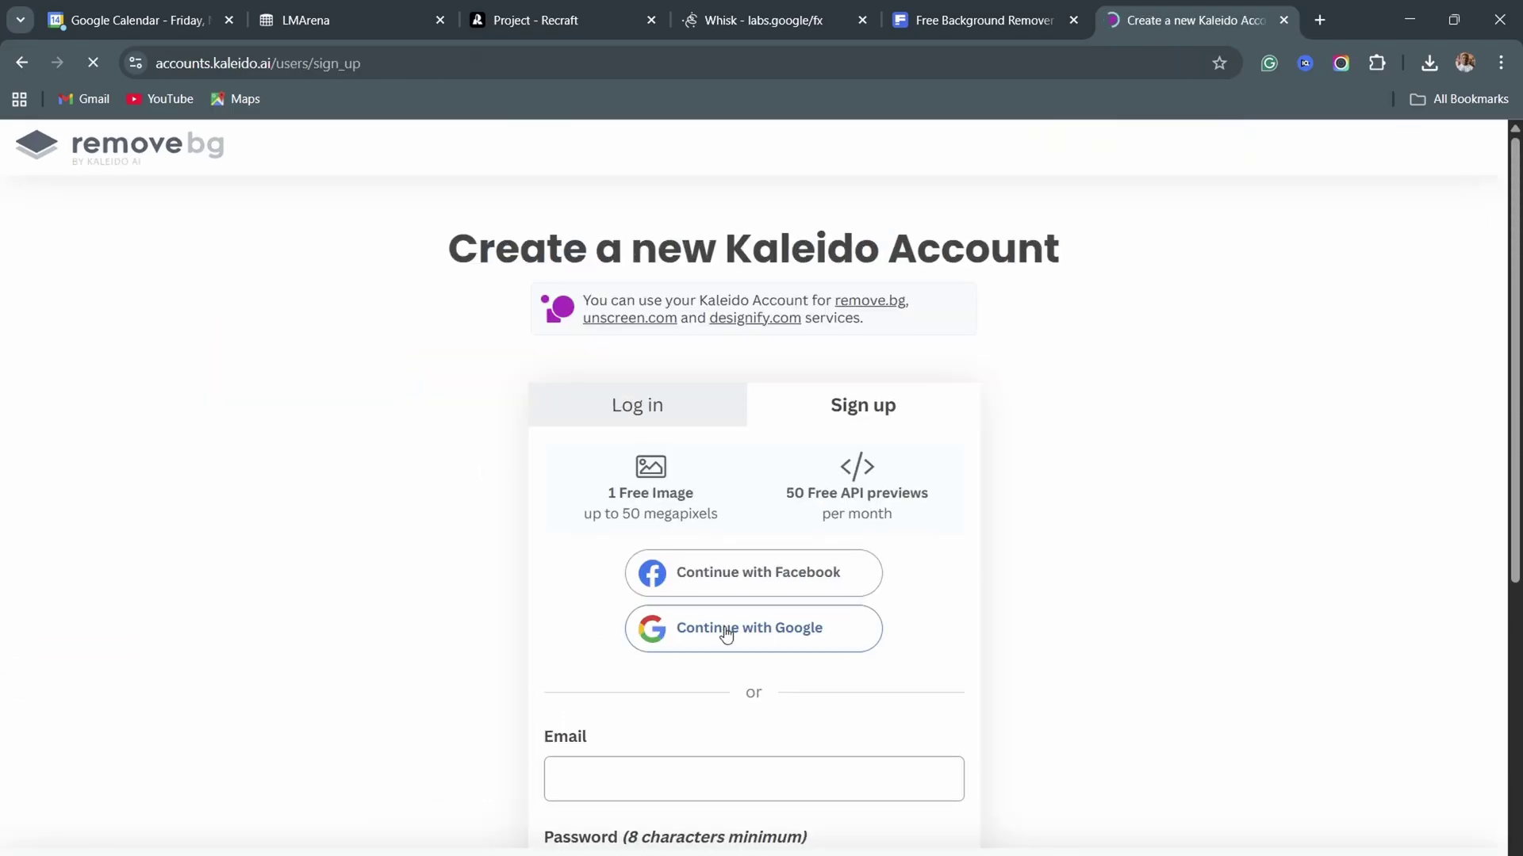
left_click(736, 627)
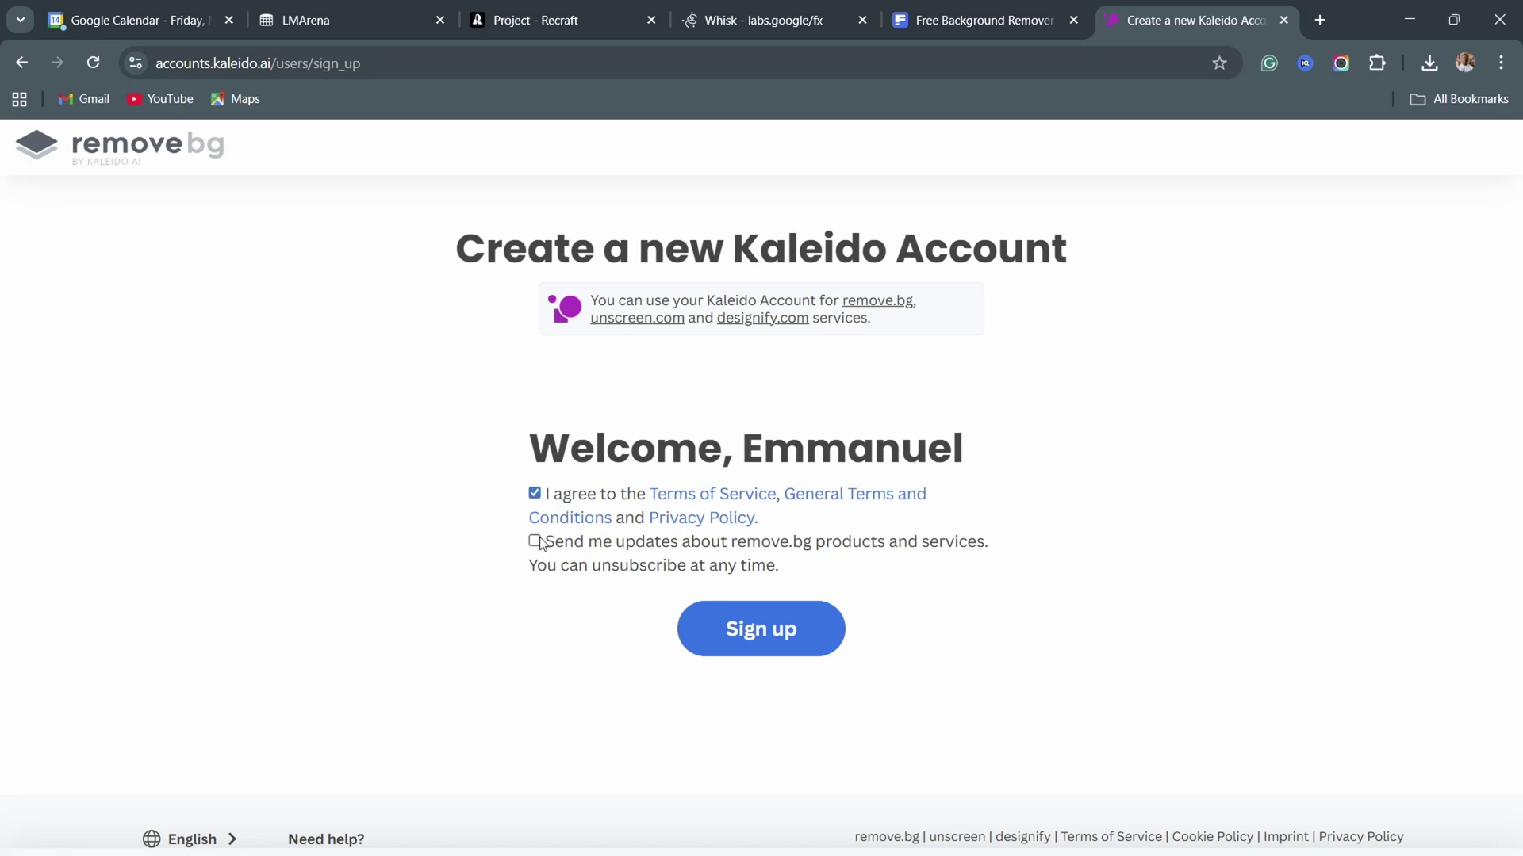
left_click(792, 629)
left_click(793, 626)
left_click(820, 631)
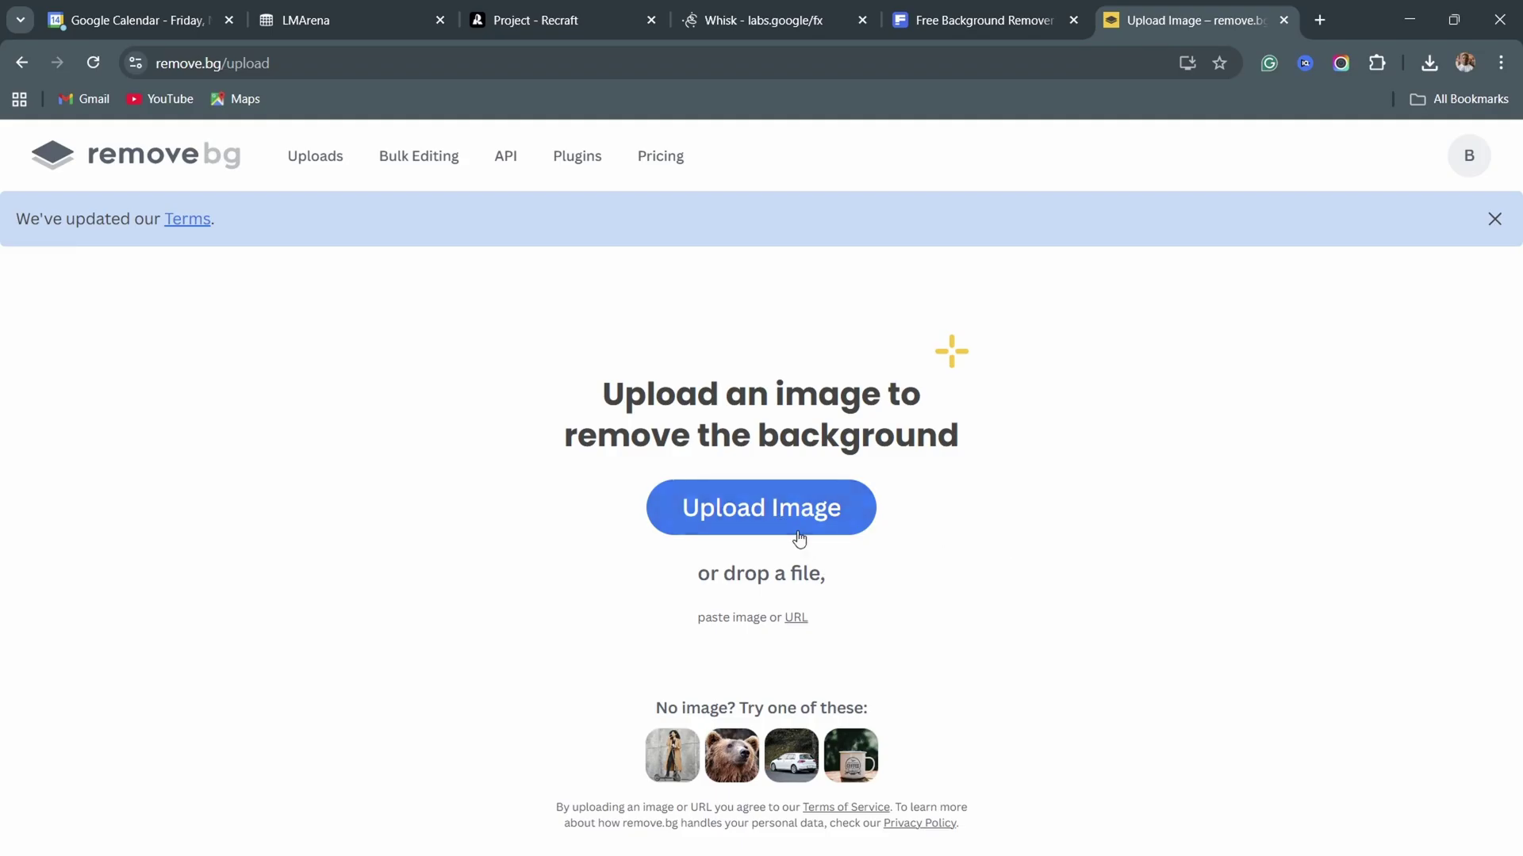
Re-upload the protest photo while signed in and show the cutout's download size options.
left_click(798, 530)
double_click(1476, 175)
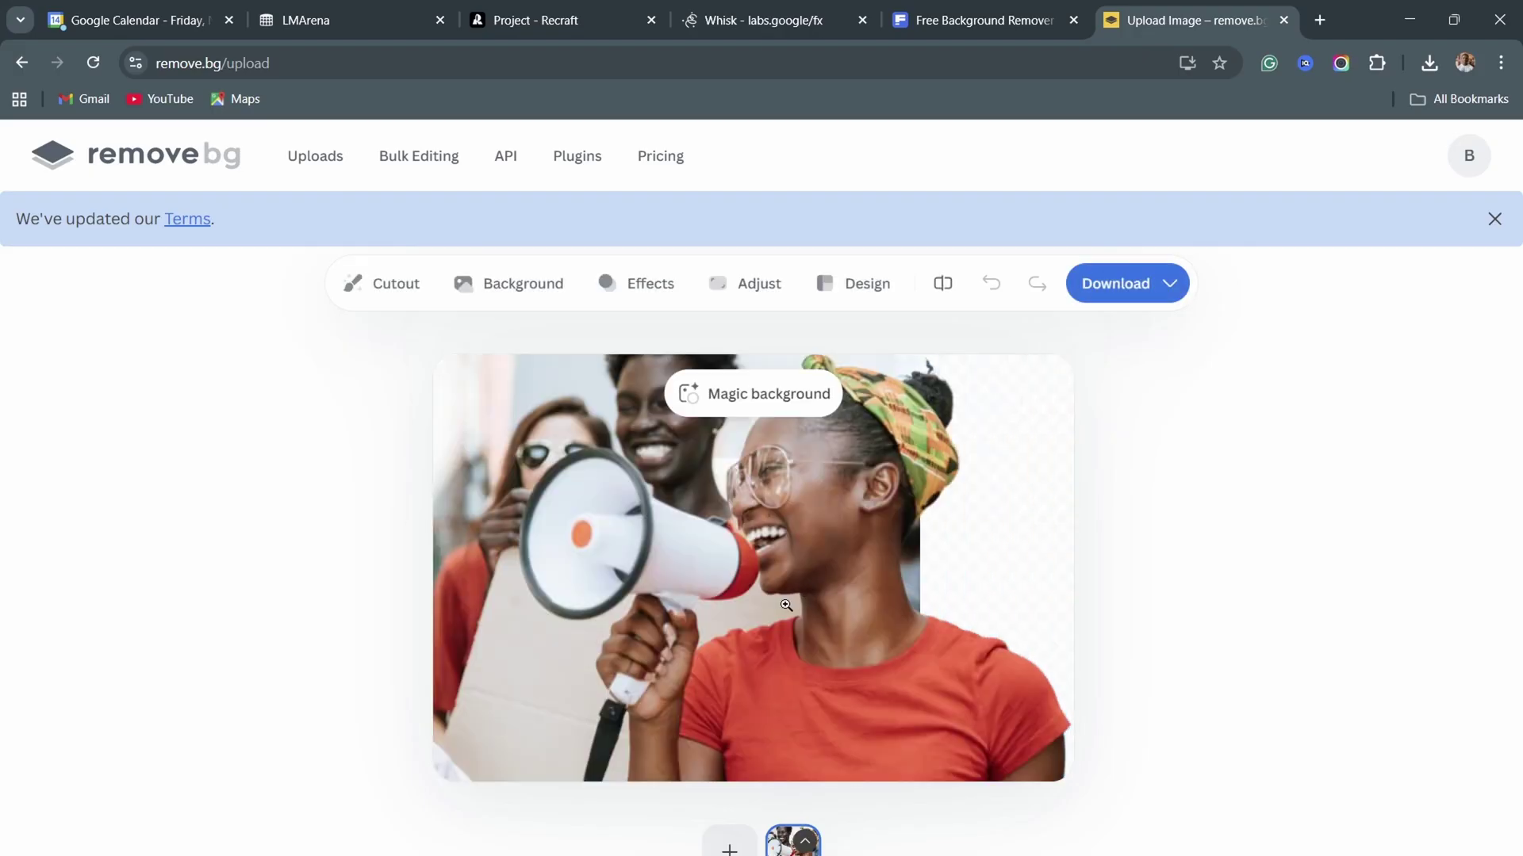
left_click(1172, 287)
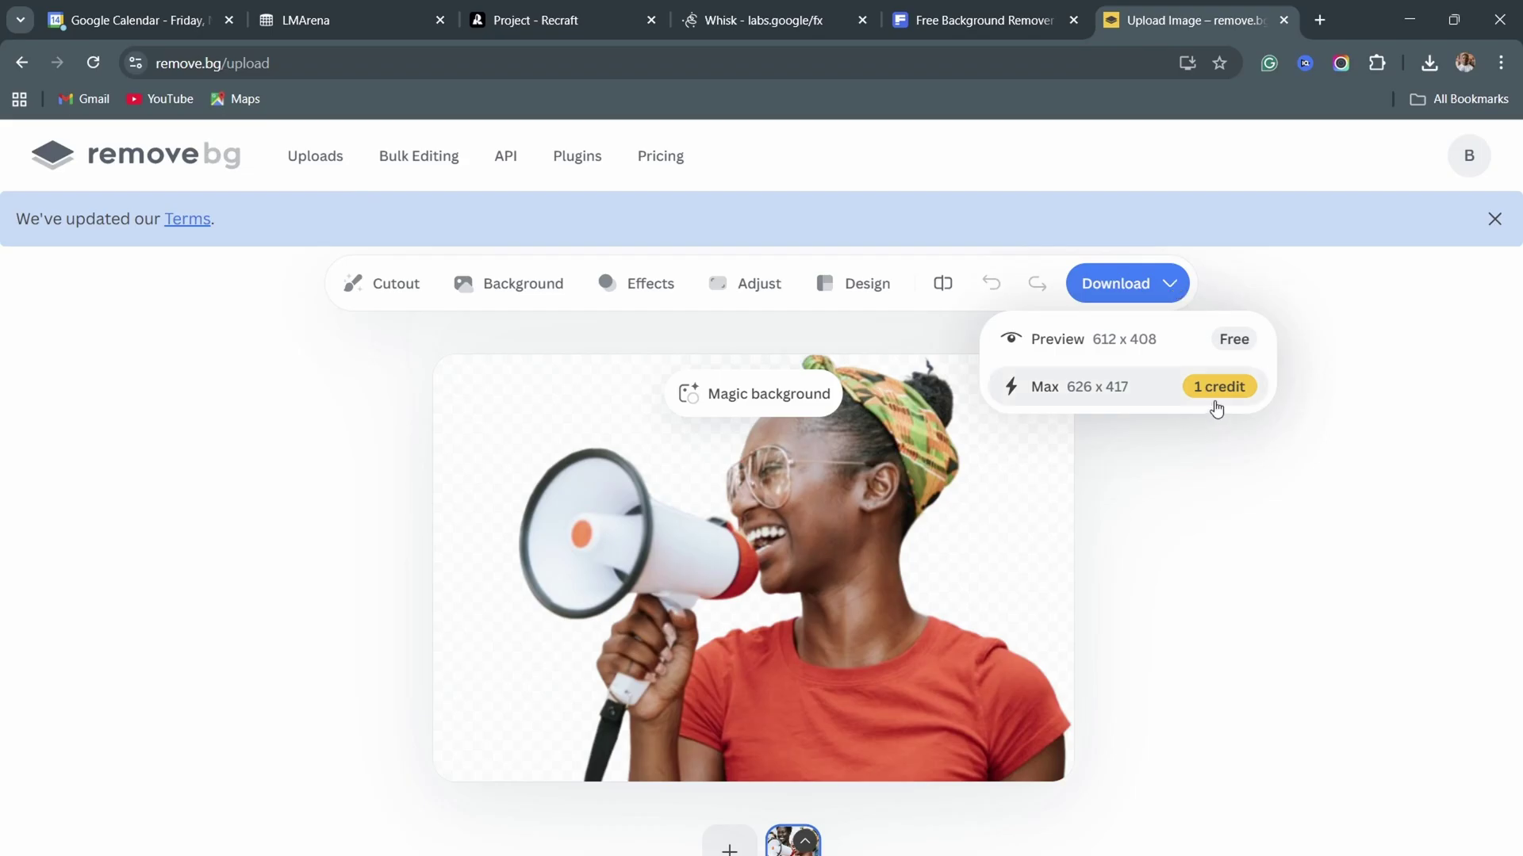